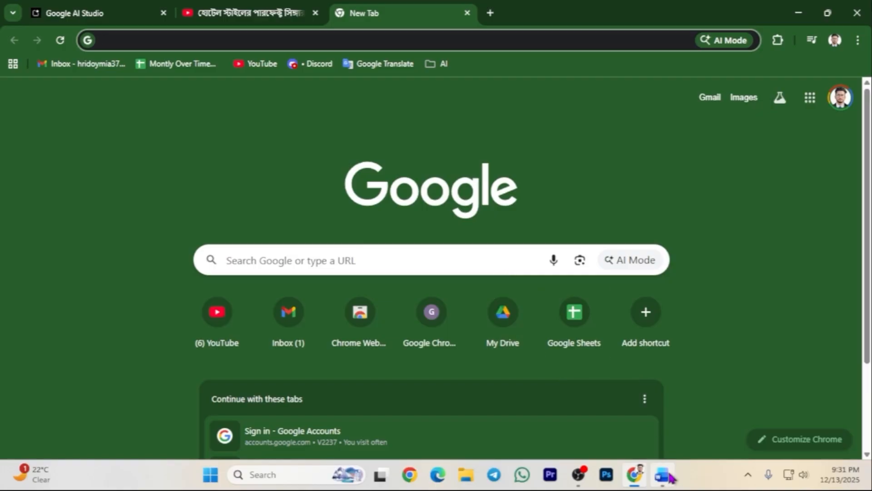
# Bring up the Word 'Prompt' document and scroll to the script-writing instructions.
pyautogui.click(670, 477)
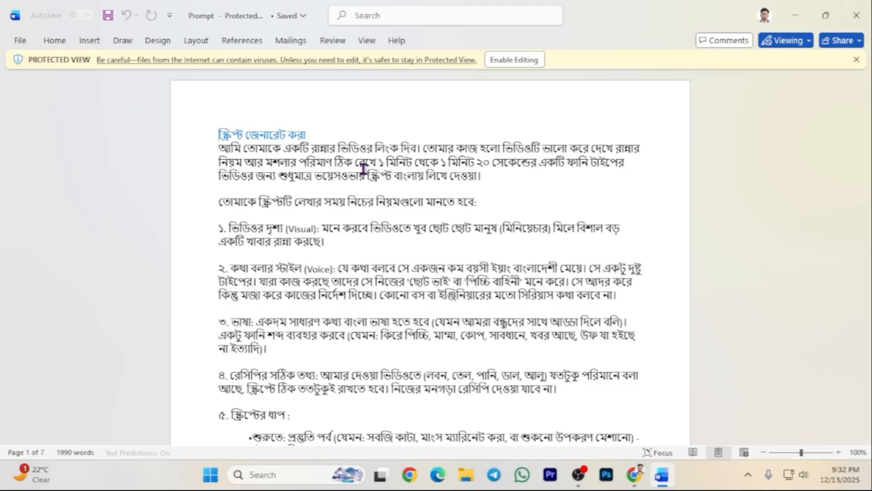
pyautogui.scroll(-2, 306, 232)
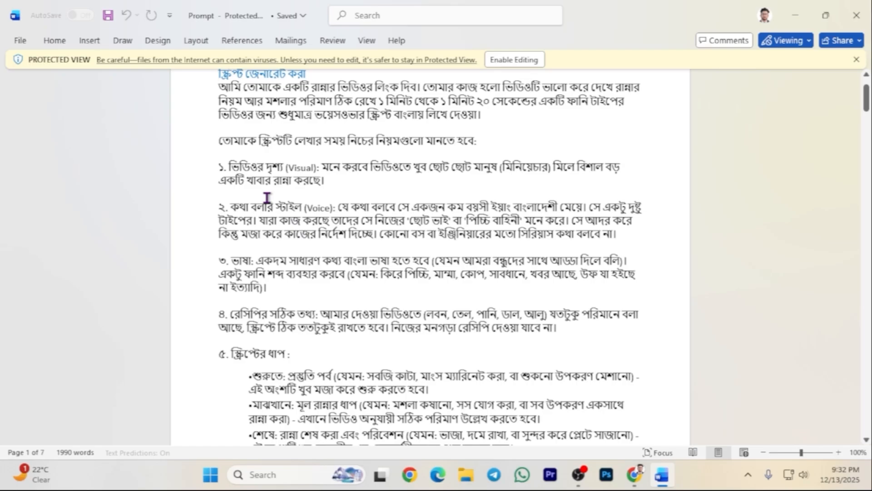
pyautogui.scroll(-1, 267, 198)
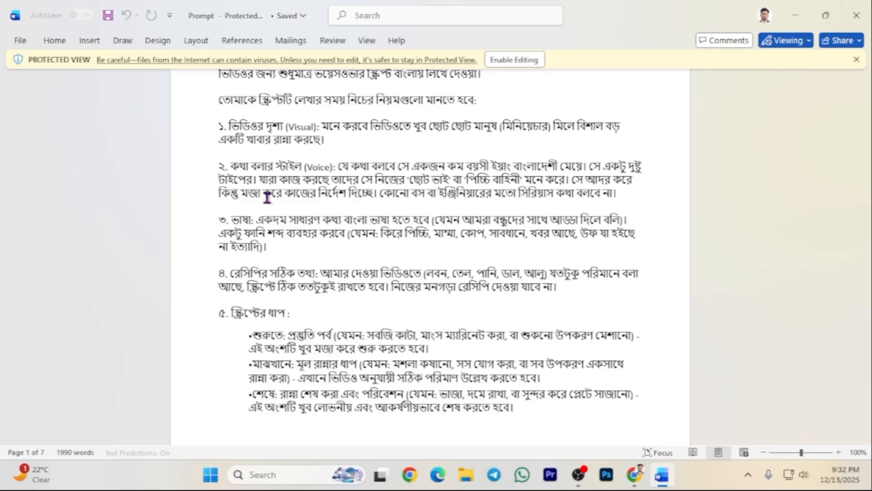
pyautogui.scroll(-1, 267, 197)
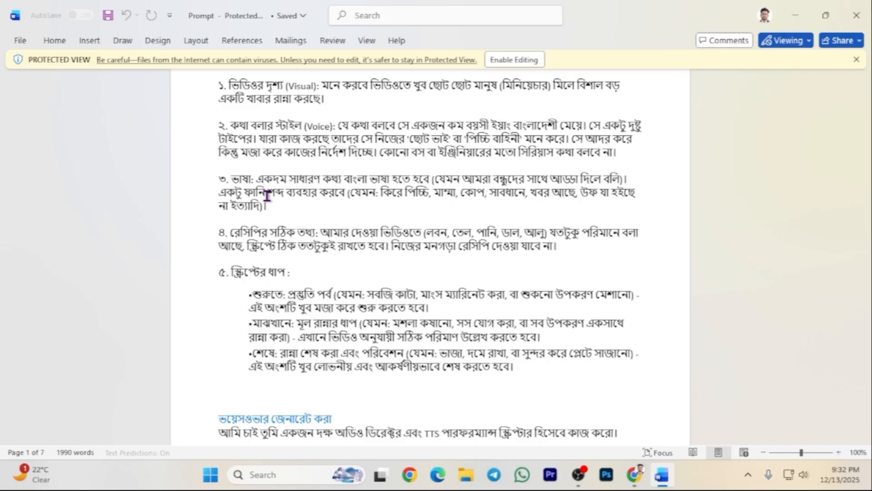
pyautogui.scroll(-1, 268, 196)
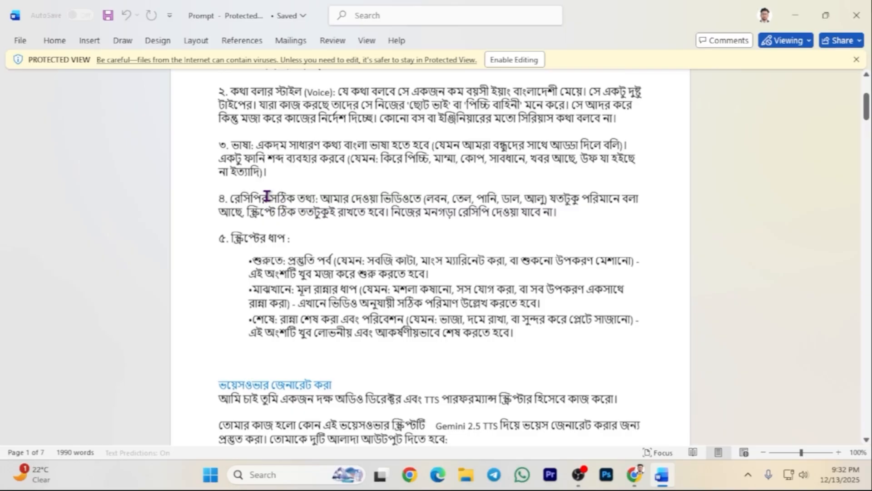
pyautogui.scroll(5, 267, 184)
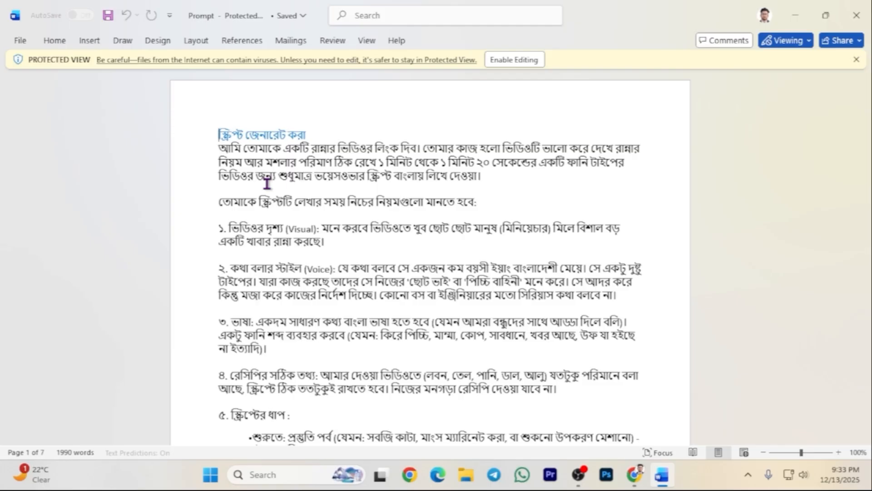
pyautogui.scroll(-4, 287, 183)
pyautogui.scroll(3, 282, 186)
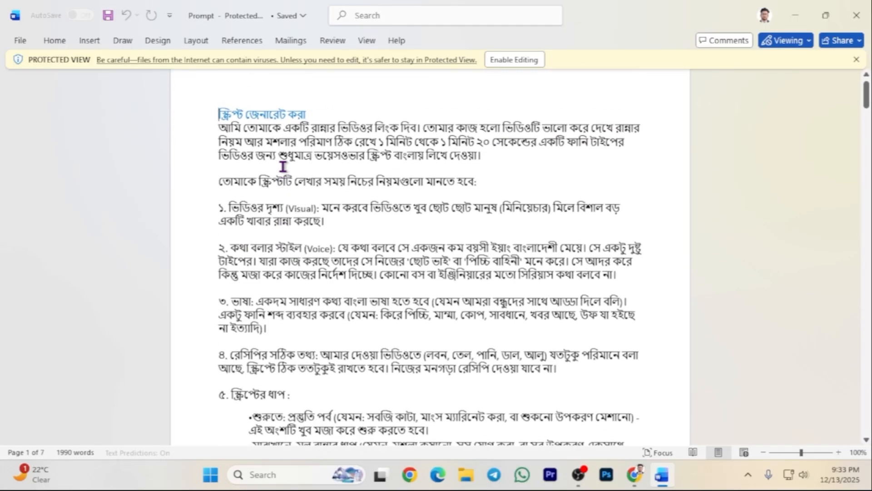
# Copy the instructions from the opening paragraph through the step-5 bullets.
pyautogui.moveTo(219, 135); pyautogui.dragTo(237, 310)
pyautogui.rightClick(262, 123)
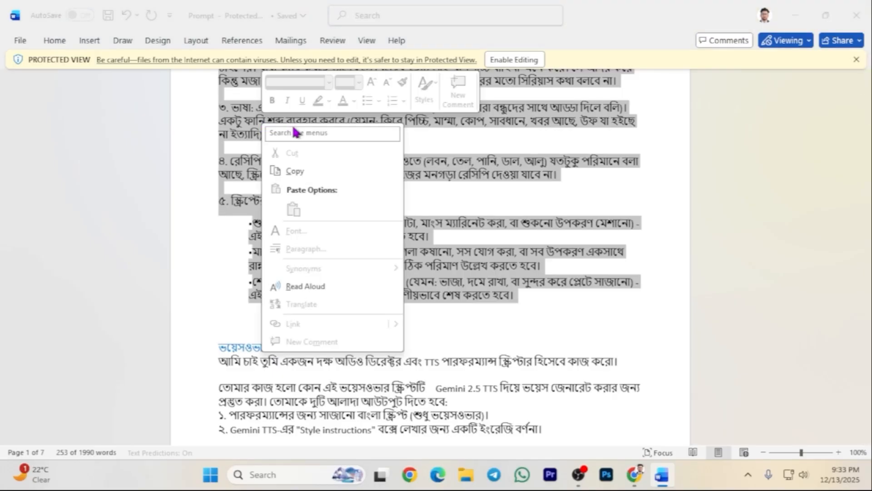
pyautogui.click(293, 171)
pyautogui.click(634, 485)
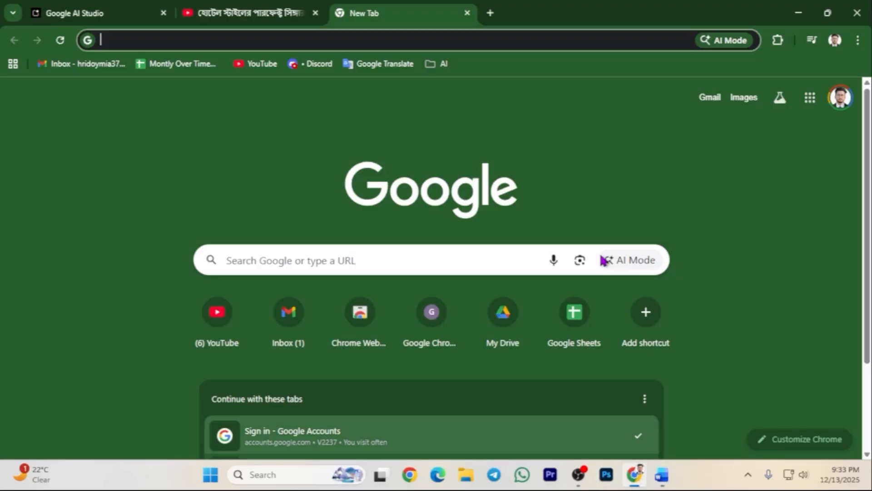
# Run the pasted script instructions in Google AI Studio and read Gemini's sample Bengali script.
pyautogui.click(83, 6)
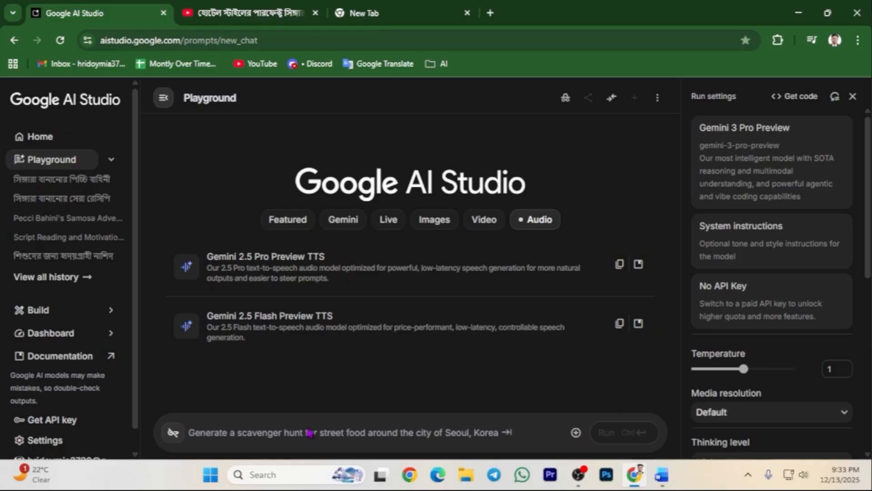
pyautogui.click(269, 430)
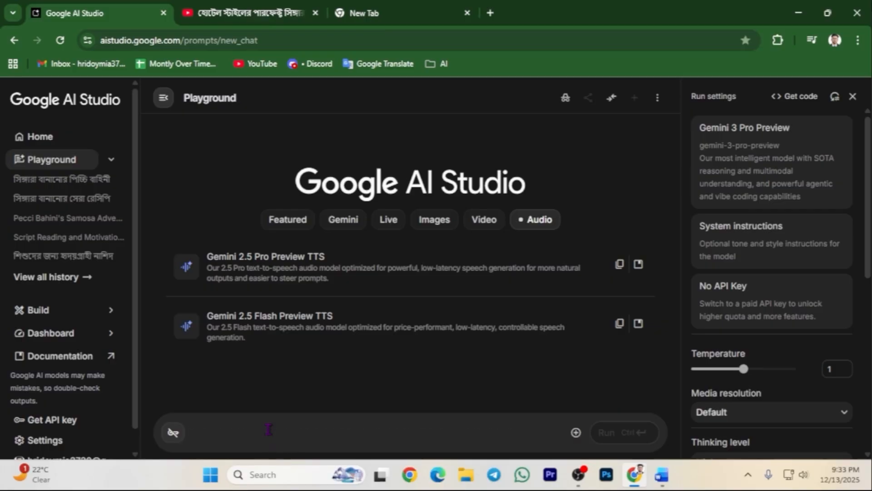
pyautogui.rightClick(269, 430)
pyautogui.click(308, 285)
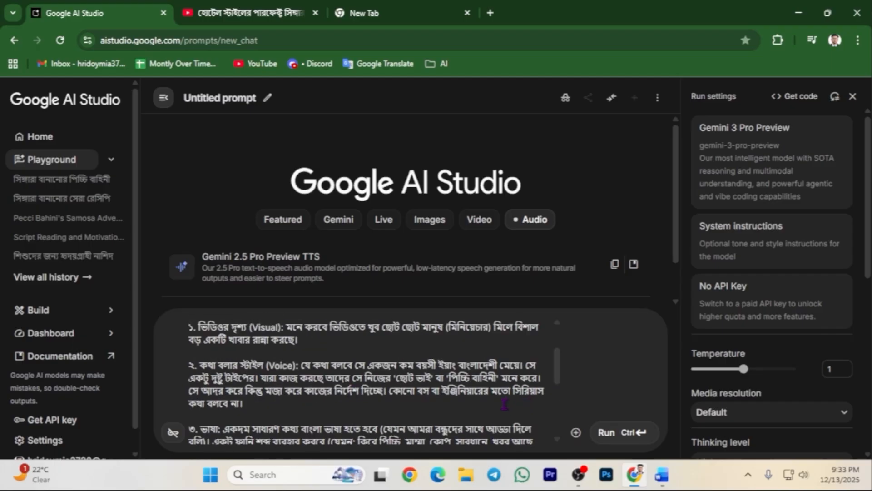
pyautogui.click(607, 432)
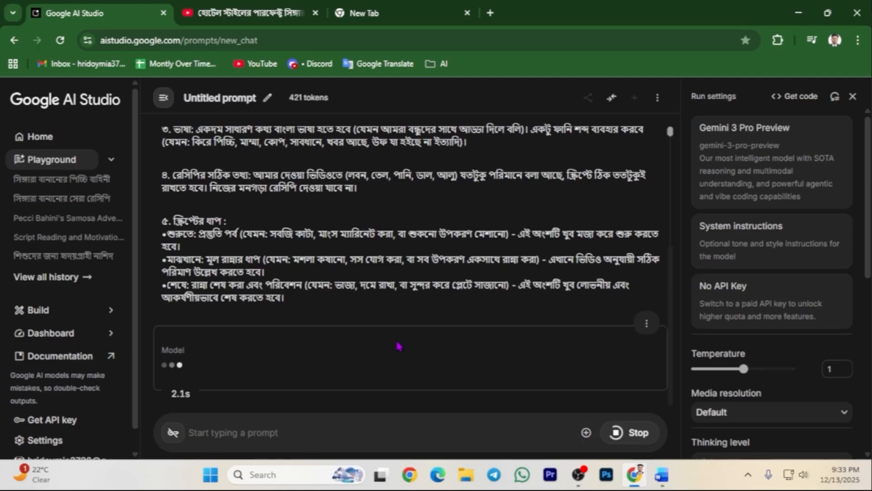
pyautogui.scroll(3, 412, 323)
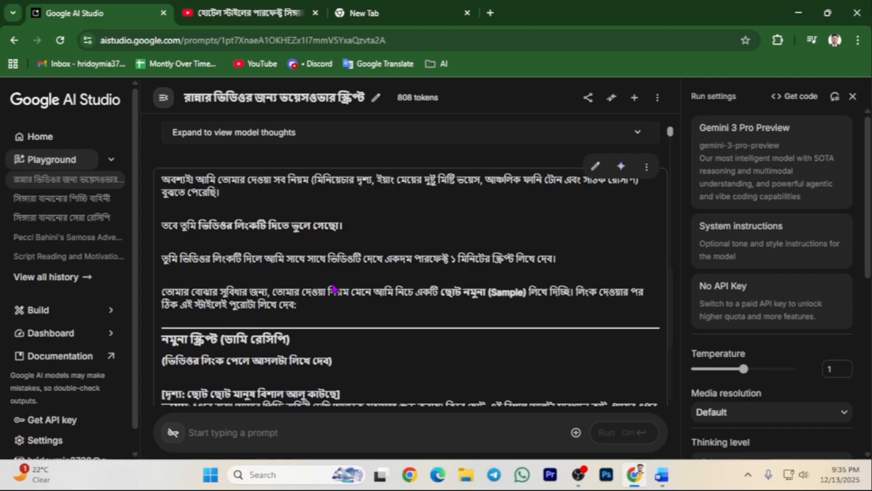
pyautogui.scroll(1, 334, 289)
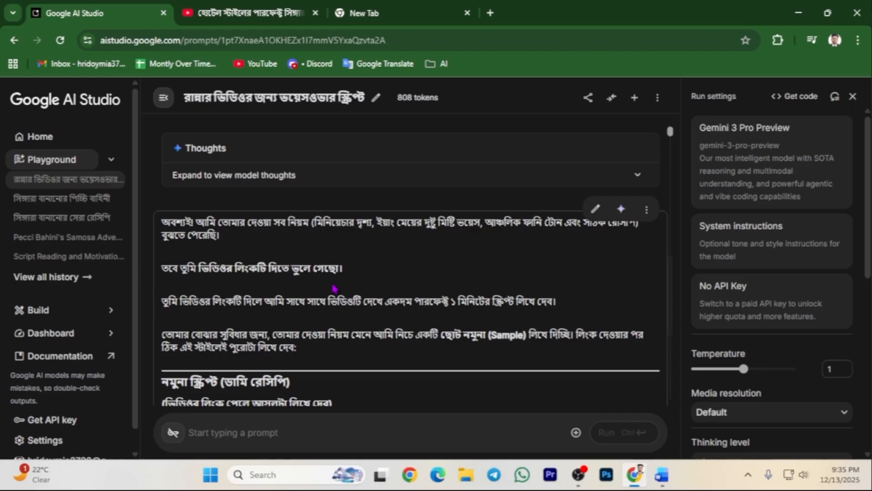
pyautogui.scroll(1, 334, 288)
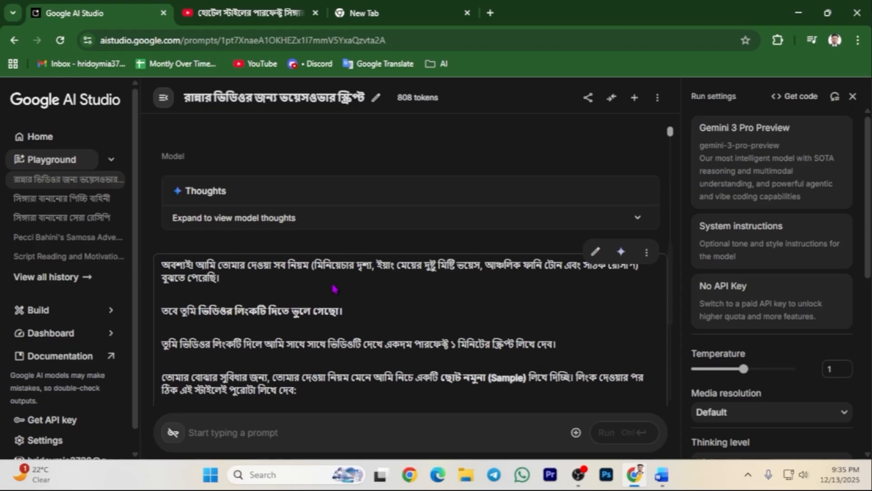
pyautogui.scroll(-10, 334, 288)
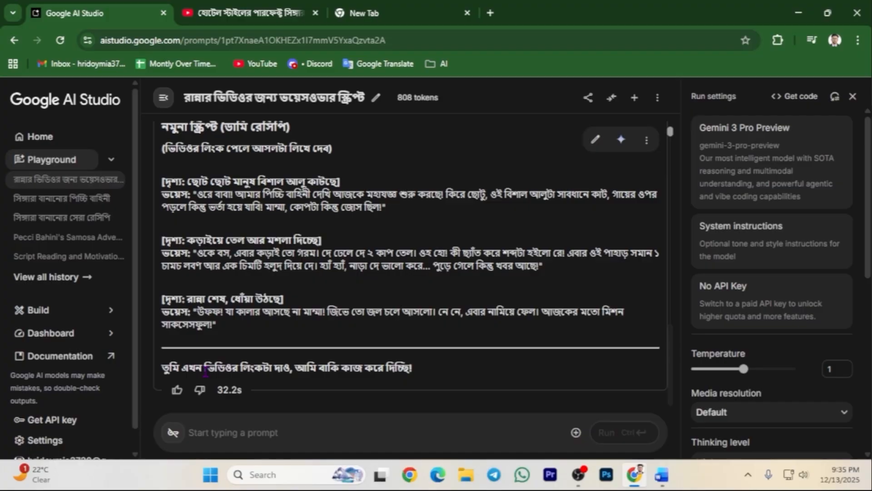
# Copy the link of the YouTube 'Hotel Style Shingara Recipe' video.
pyautogui.click(210, 6)
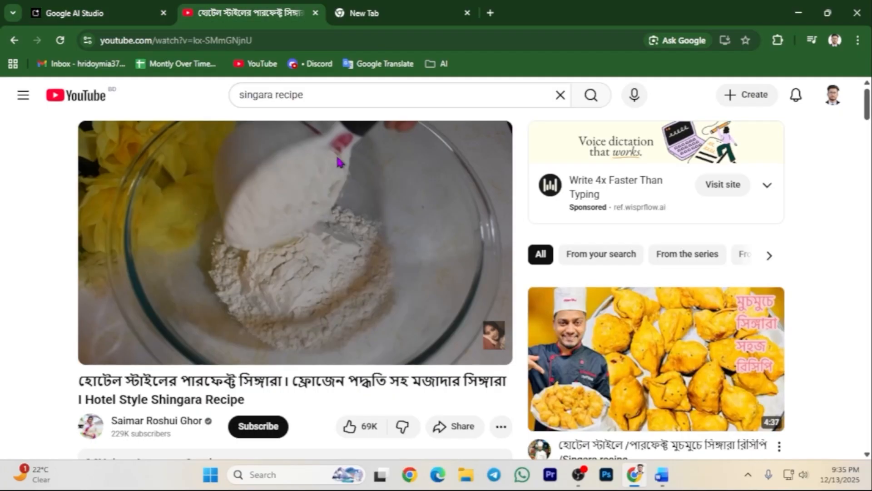
pyautogui.moveTo(357, 193)
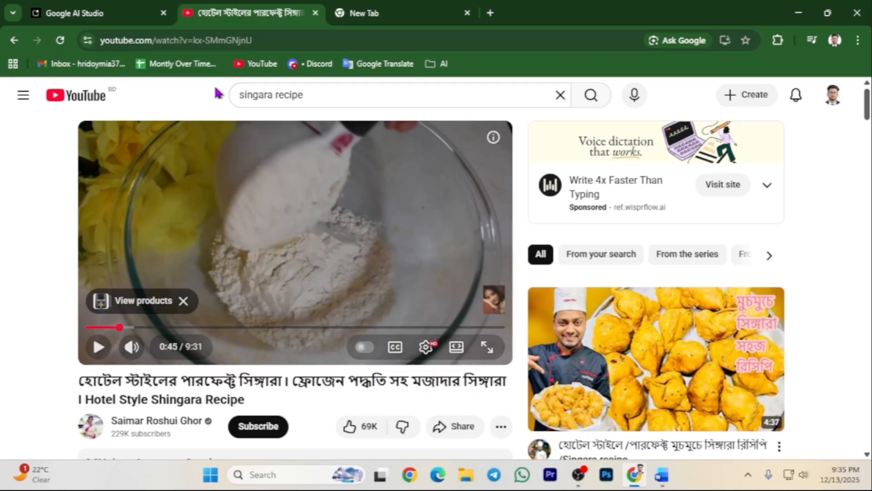
pyautogui.click(215, 40)
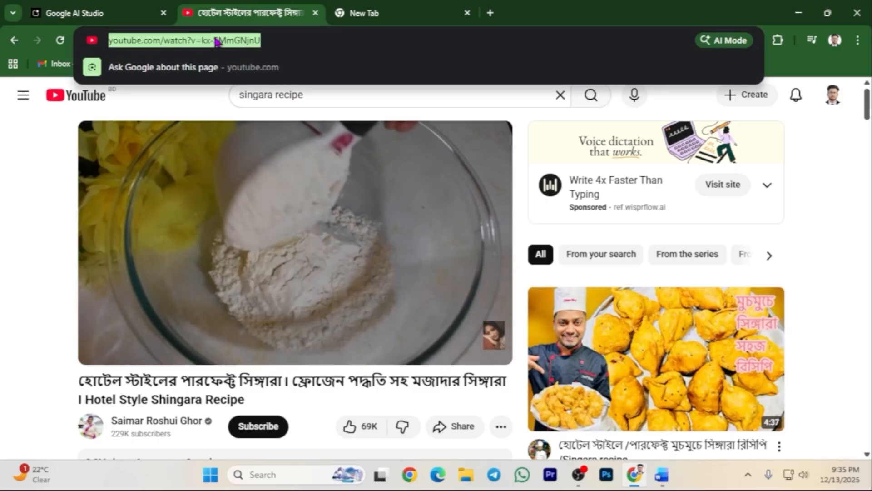
pyautogui.rightClick(215, 40)
pyautogui.click(263, 157)
pyautogui.click(154, 13)
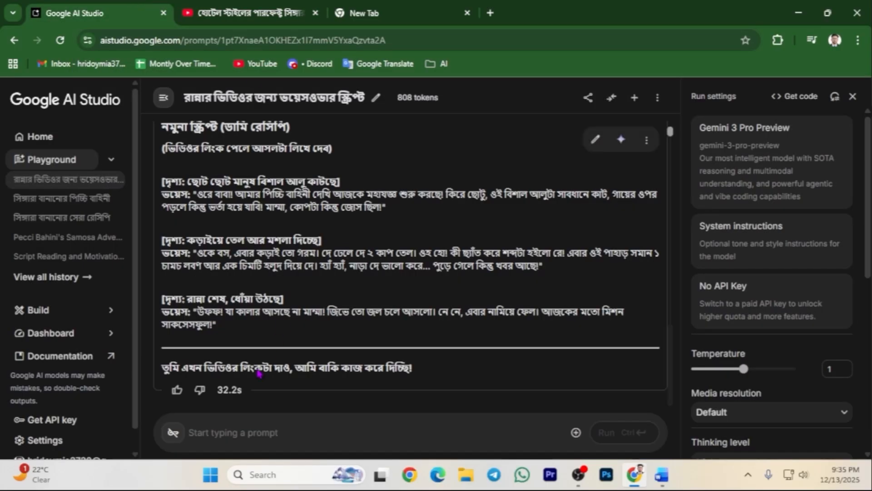
# Send the shingara video link to Gemini and review the full Bengali voiceover script.
pyautogui.rightClick(255, 432)
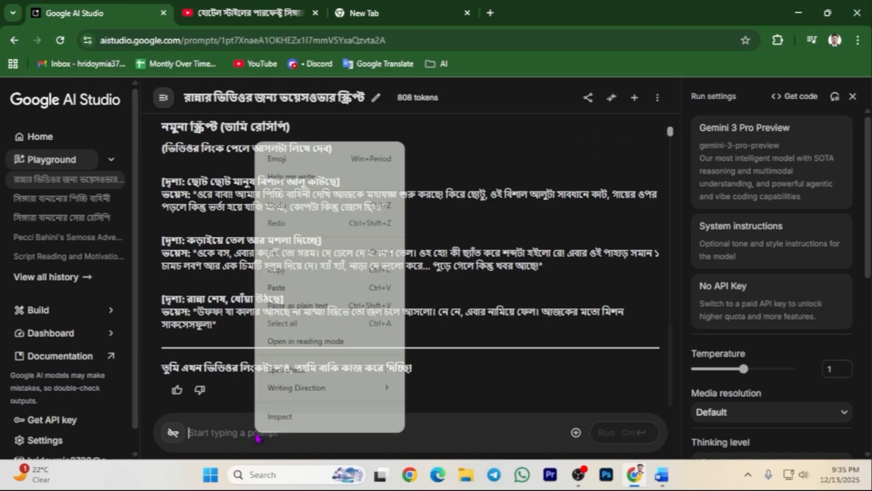
pyautogui.click(296, 297)
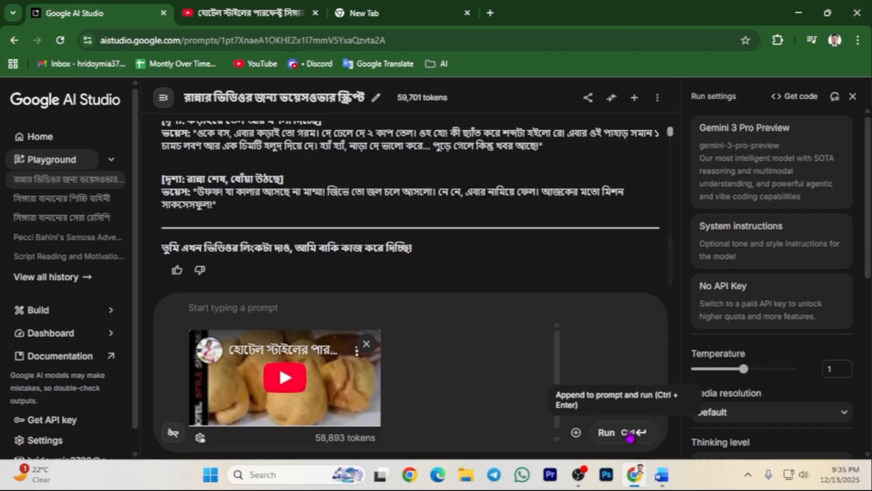
pyautogui.click(629, 435)
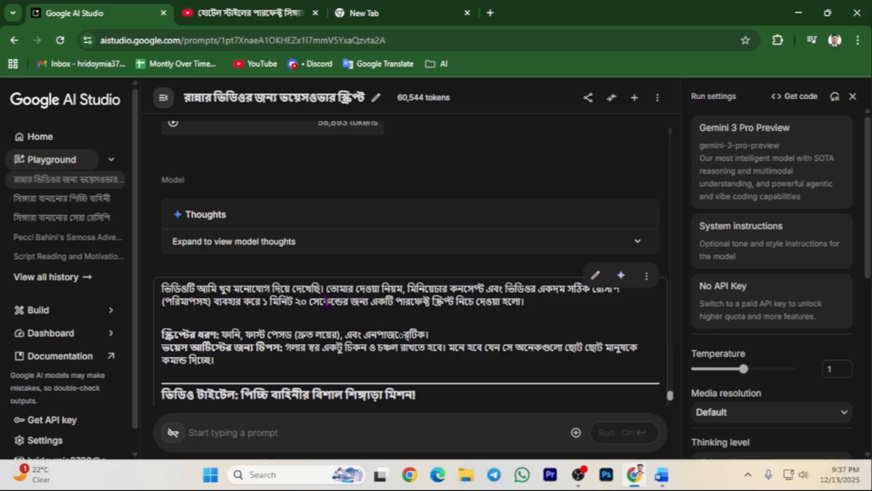
pyautogui.scroll(-1, 326, 302)
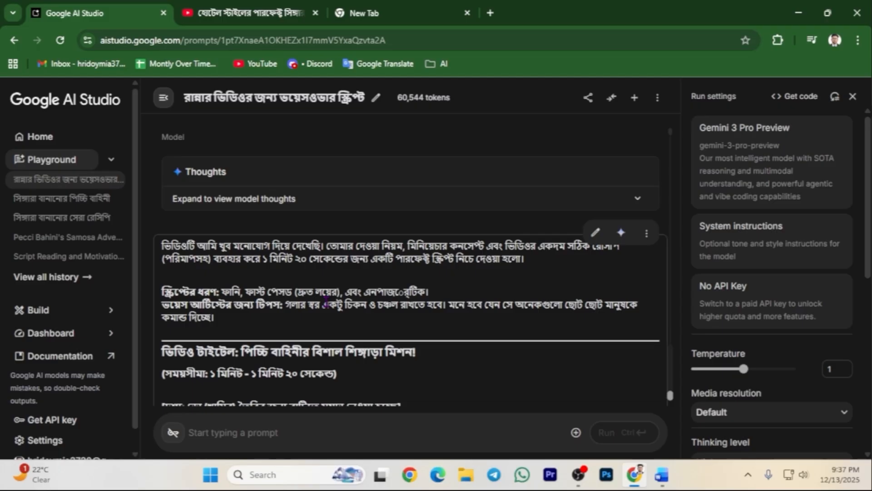
pyautogui.scroll(-2, 327, 302)
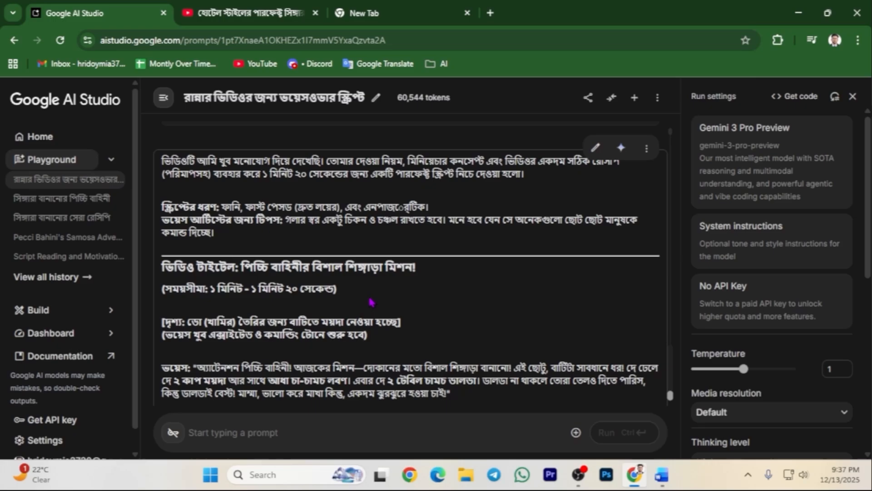
pyautogui.scroll(-3, 371, 301)
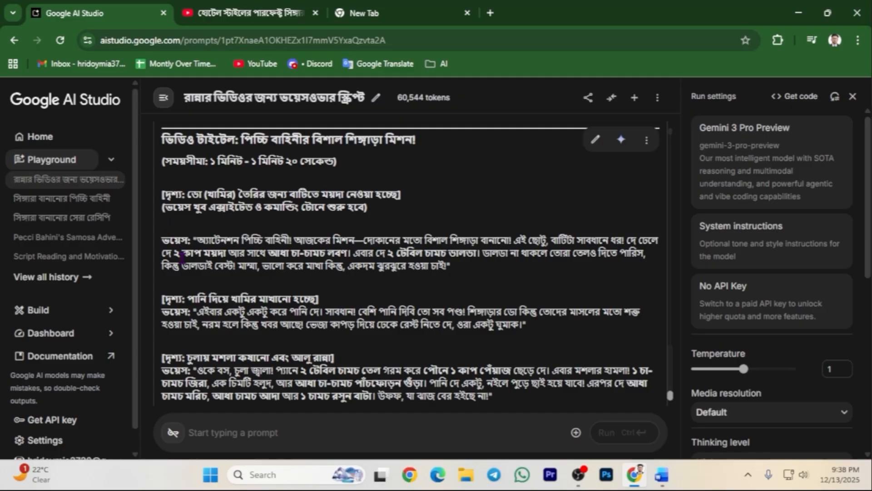
pyautogui.scroll(-2, 177, 297)
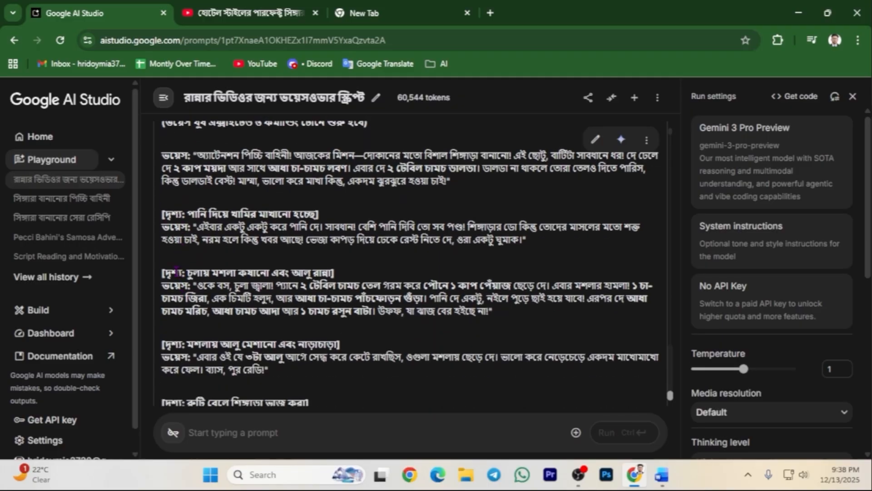
pyautogui.scroll(-5, 177, 270)
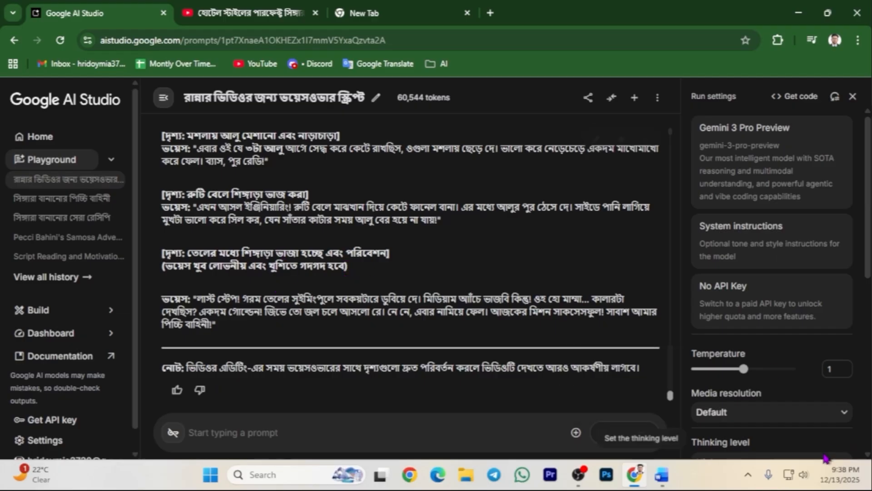
# Bring back the Word 'Prompt' document and scroll to the voiceover-generation section.
pyautogui.click(662, 474)
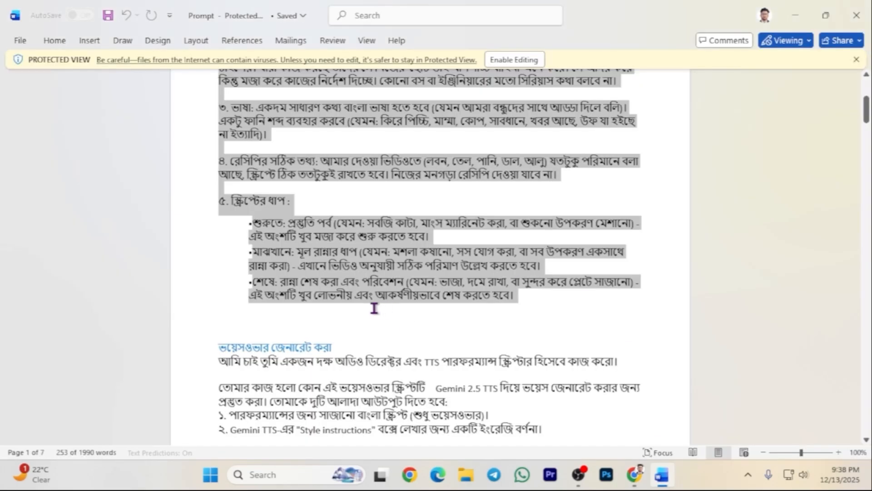
pyautogui.scroll(-1, 343, 307)
pyautogui.scroll(-3, 343, 308)
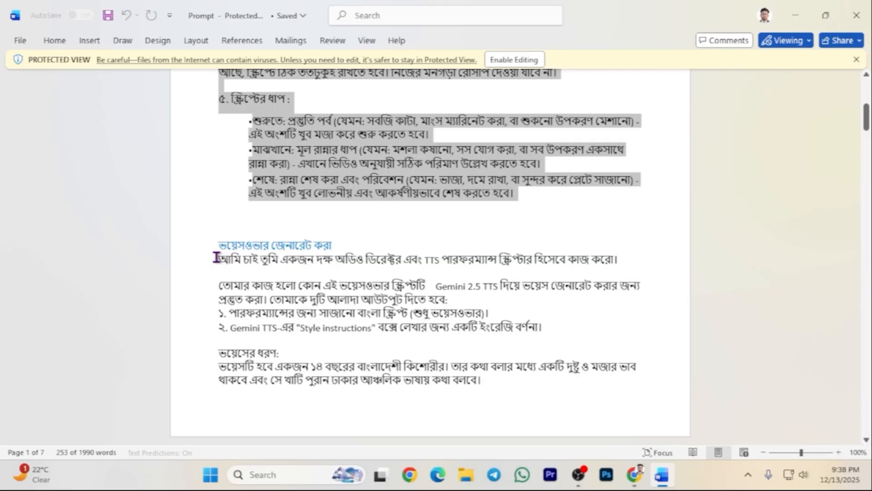
pyautogui.scroll(-2, 230, 255)
pyautogui.click(234, 253)
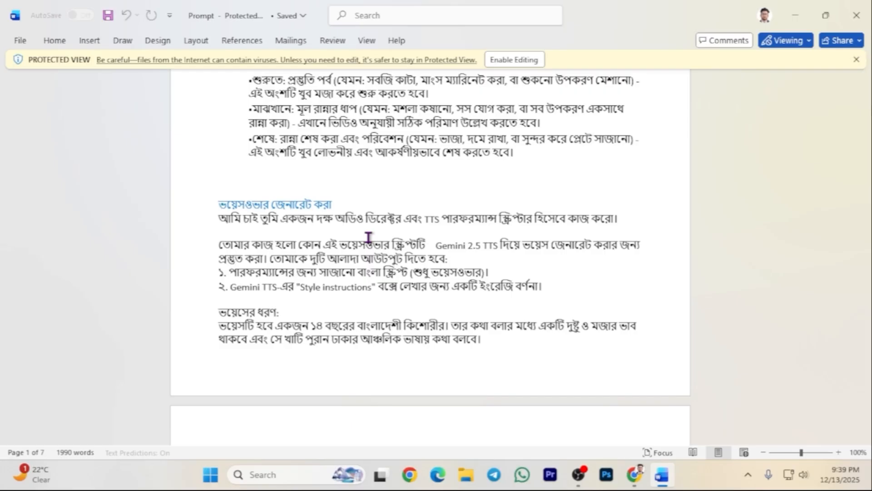
pyautogui.scroll(-3, 368, 239)
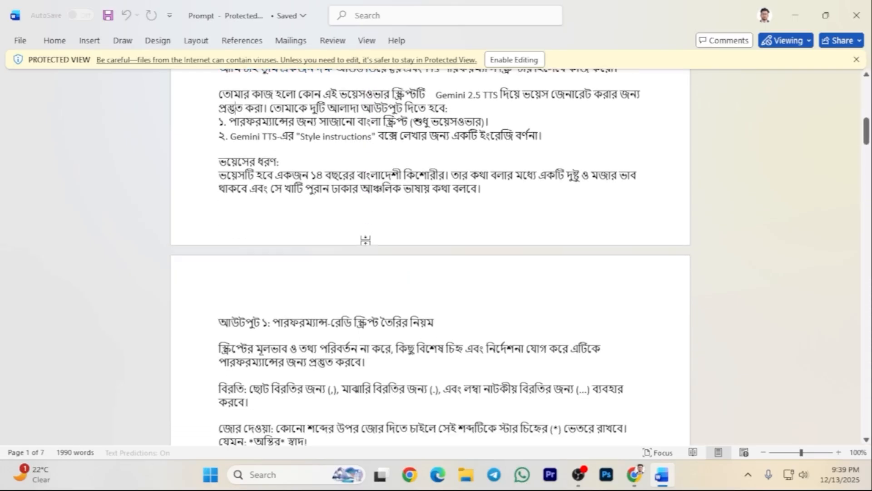
pyautogui.scroll(-1, 369, 226)
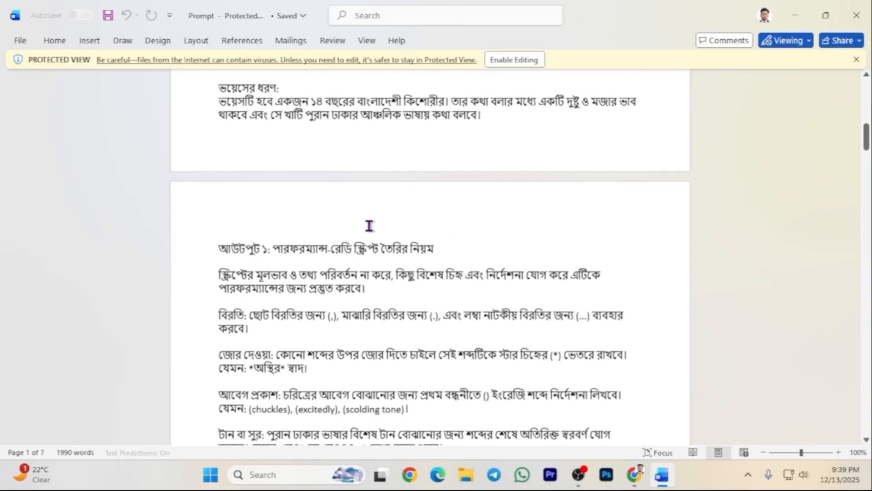
pyautogui.scroll(3, 368, 226)
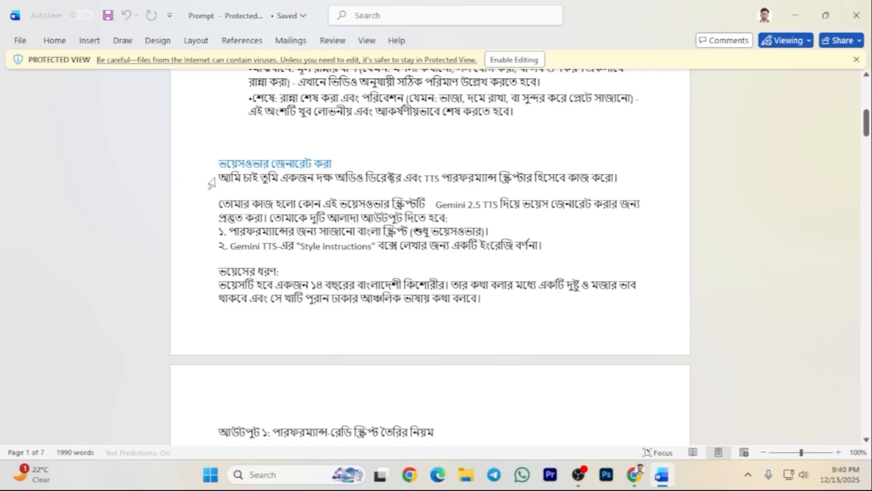
# Copy the voiceover-generation prompt section.
pyautogui.moveTo(212, 181); pyautogui.dragTo(226, 327)
pyautogui.scroll(-8, 218, 395)
pyautogui.rightClick(254, 203)
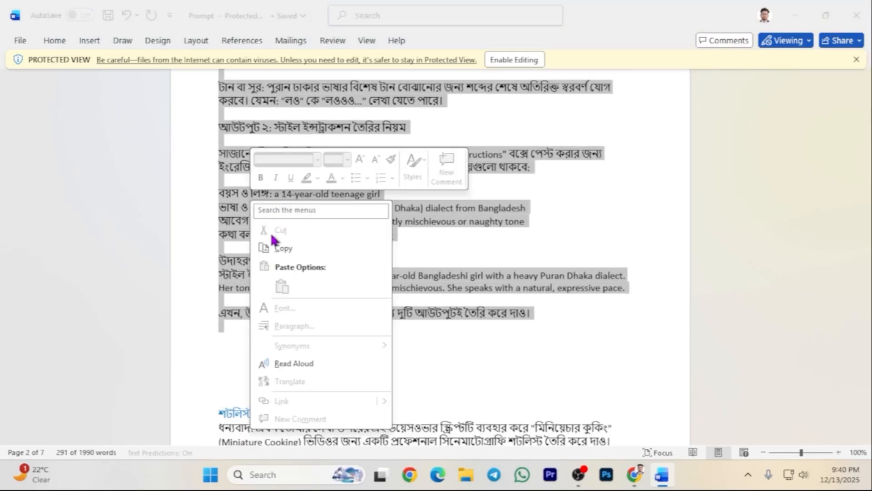
pyautogui.click(274, 248)
pyautogui.scroll(10, 309, 168)
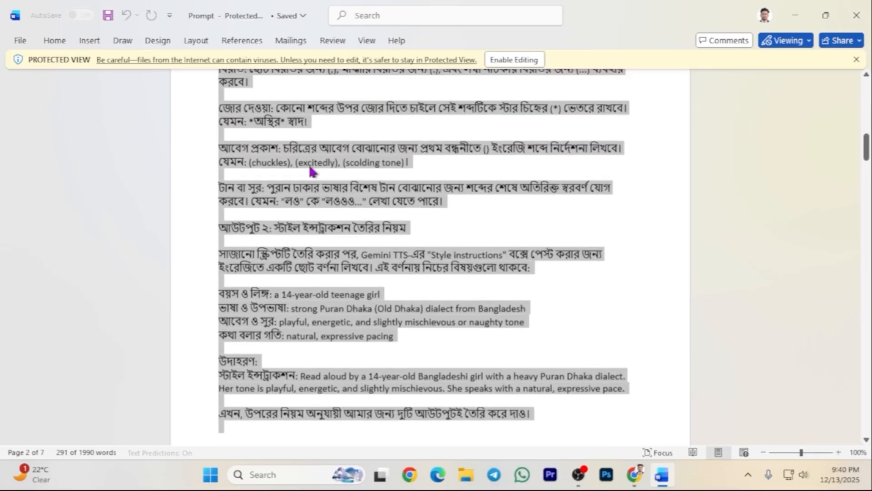
pyautogui.scroll(3, 300, 170)
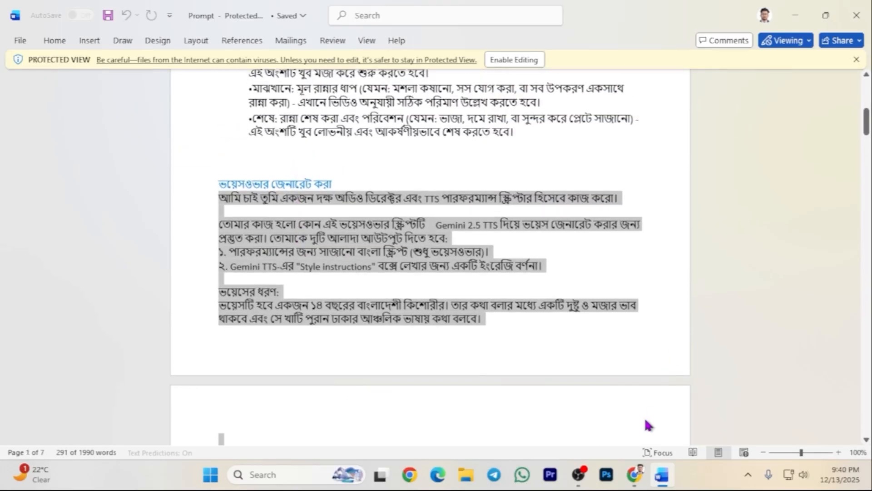
pyautogui.click(634, 475)
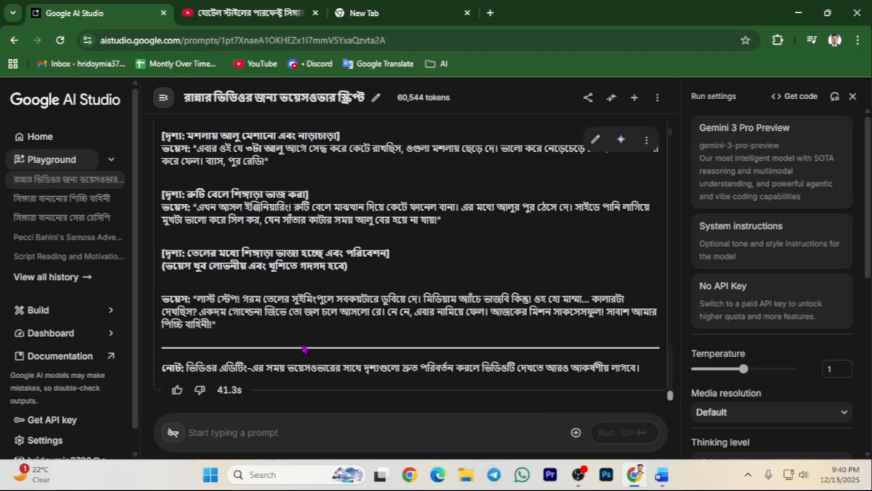
# Paste the voiceover-generation prompt into AI Studio and run it.
pyautogui.rightClick(226, 433)
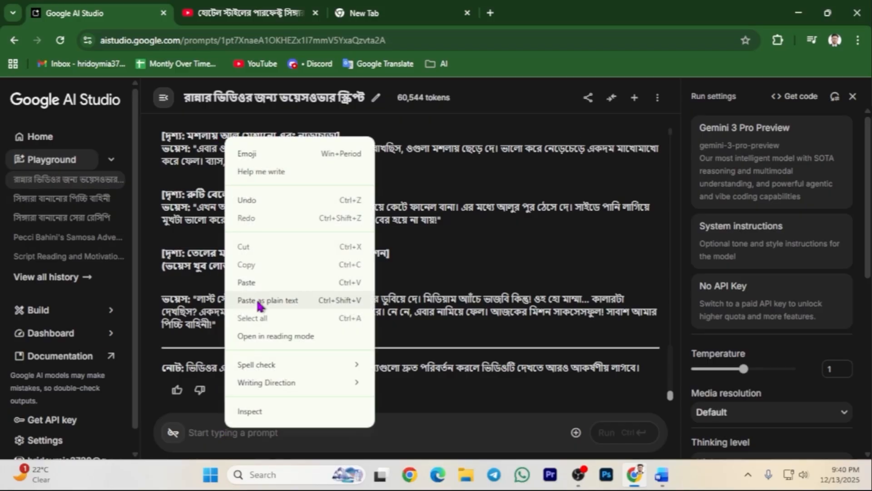
pyautogui.click(259, 285)
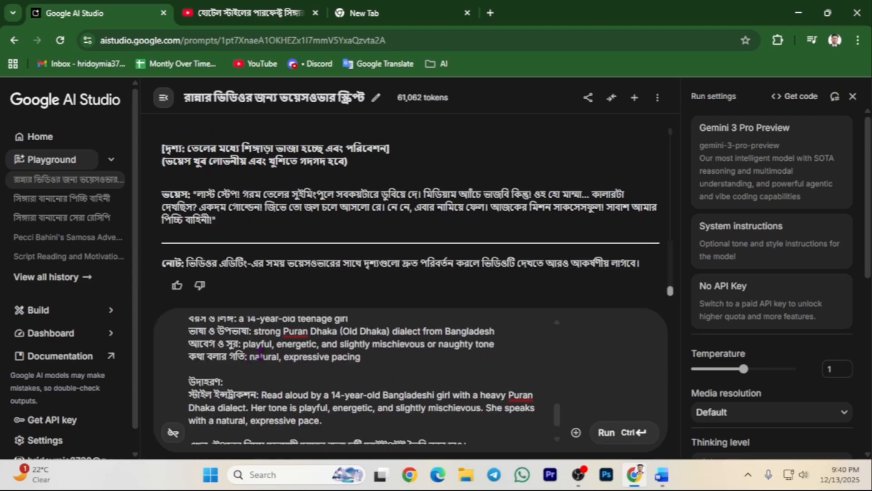
pyautogui.click(617, 433)
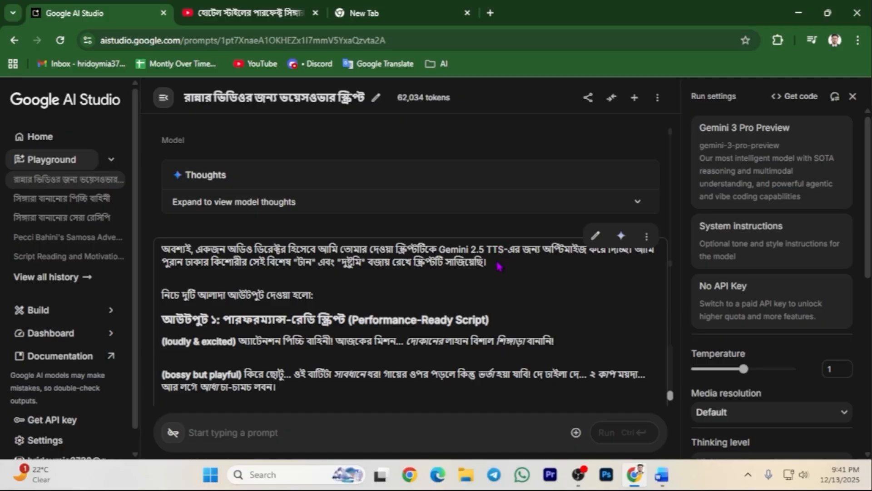
pyautogui.scroll(1, 499, 266)
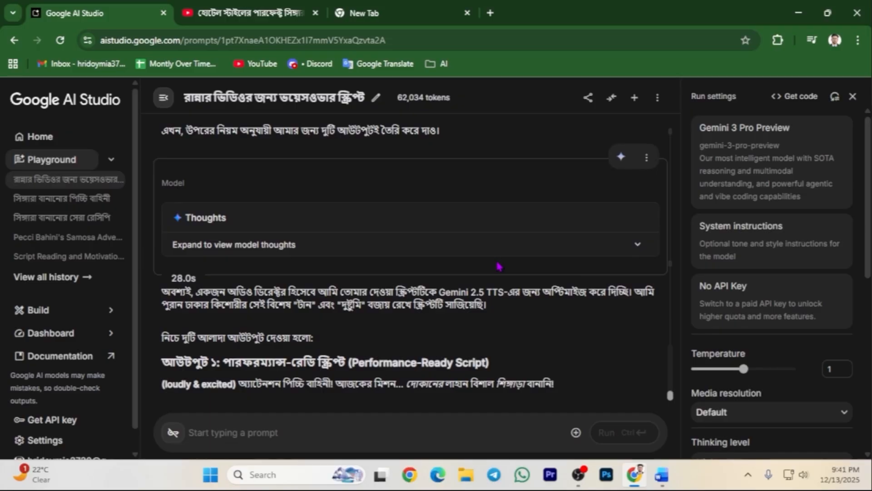
pyautogui.scroll(-2, 498, 264)
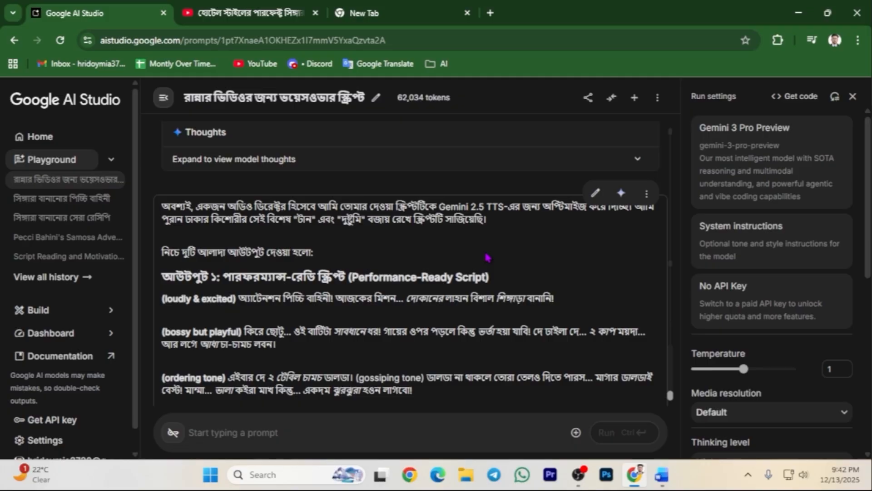
pyautogui.scroll(-2, 487, 257)
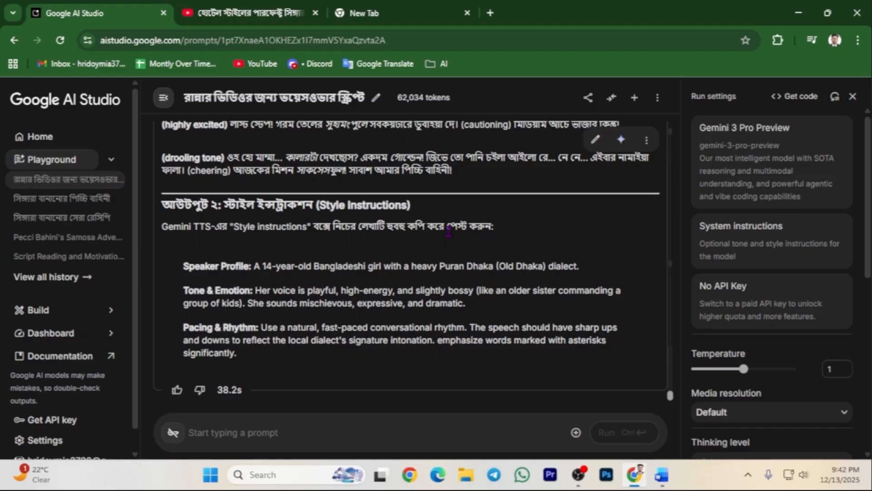
pyautogui.scroll(10, 448, 231)
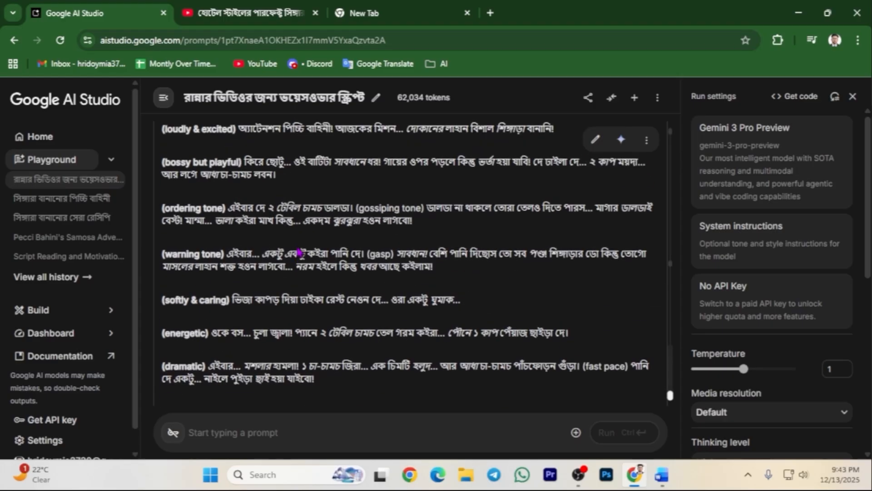
pyautogui.scroll(2, 318, 237)
pyautogui.scroll(-3, 267, 244)
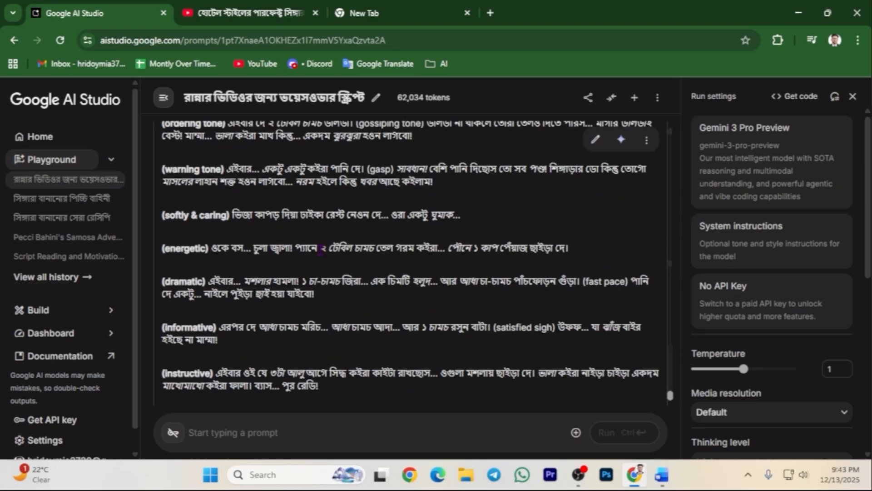
pyautogui.scroll(8, 296, 254)
pyautogui.scroll(-8, 336, 270)
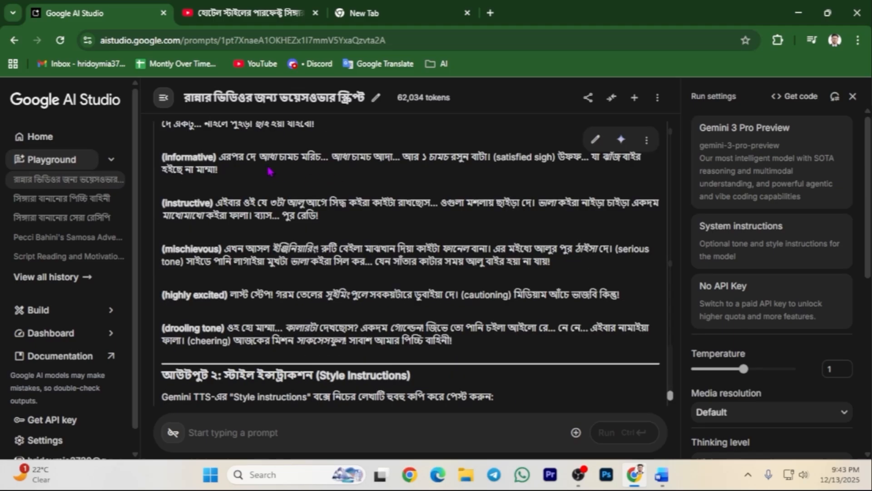
# Duplicate the AI Studio tab and load the Gemini 2.5 Pro Preview TTS model.
pyautogui.rightClick(96, 17)
pyautogui.click(151, 136)
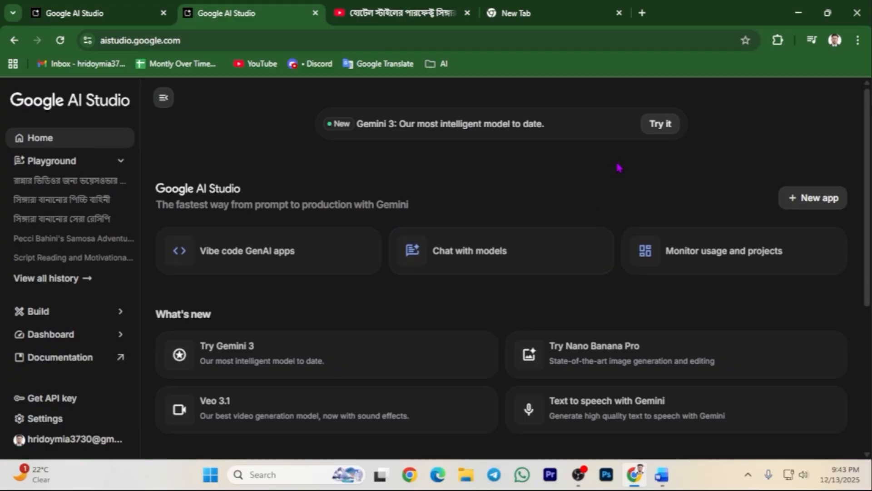
pyautogui.click(527, 267)
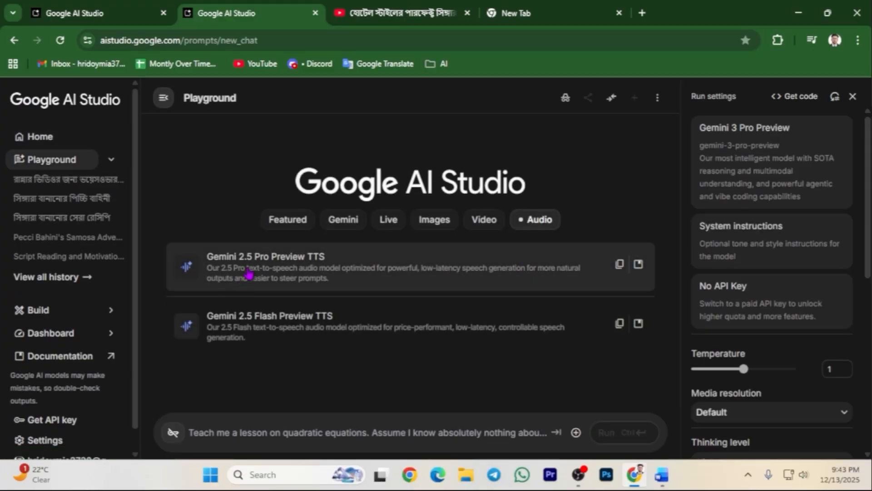
pyautogui.click(357, 267)
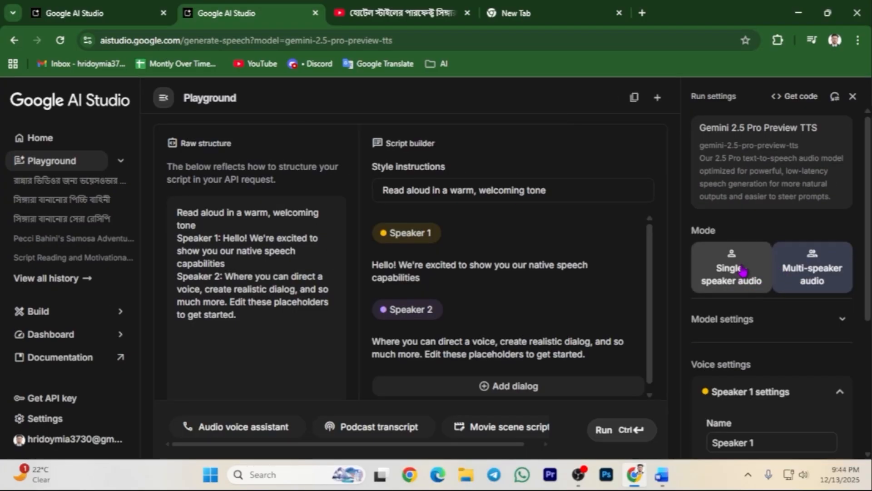
# Set single-speaker audio and pick voice Leda after previewing voice samples.
pyautogui.click(743, 271)
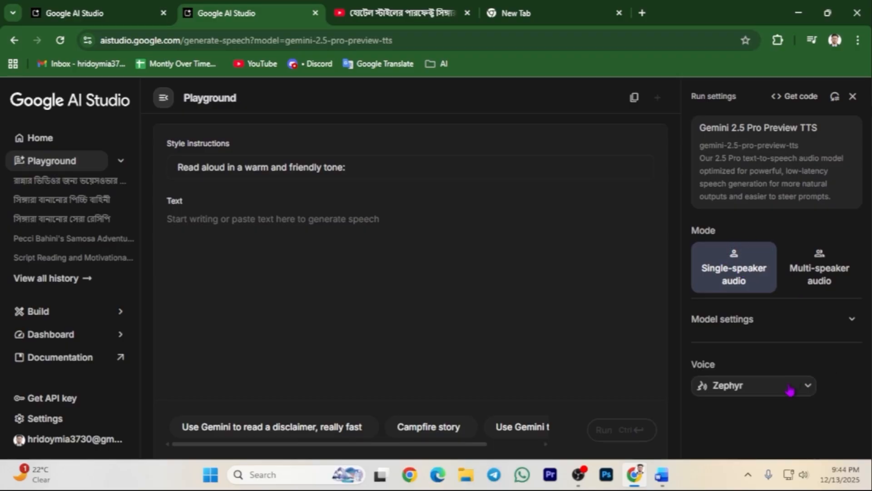
pyautogui.click(756, 394)
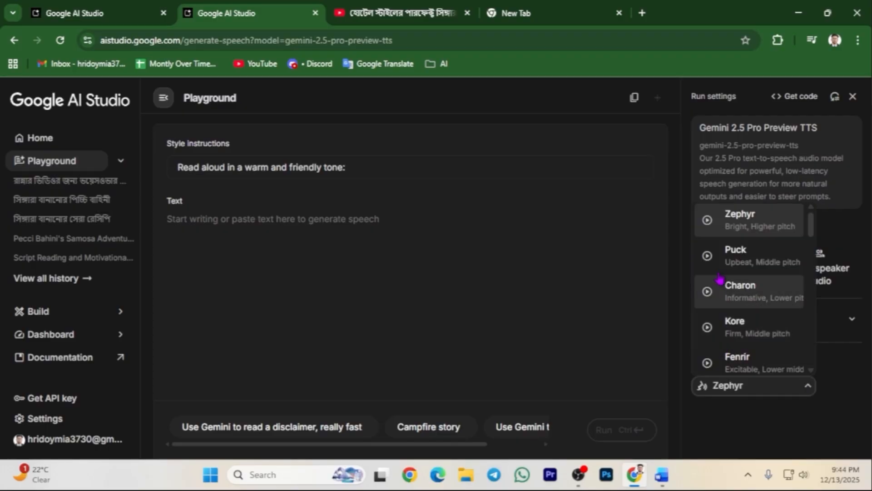
pyautogui.click(712, 221)
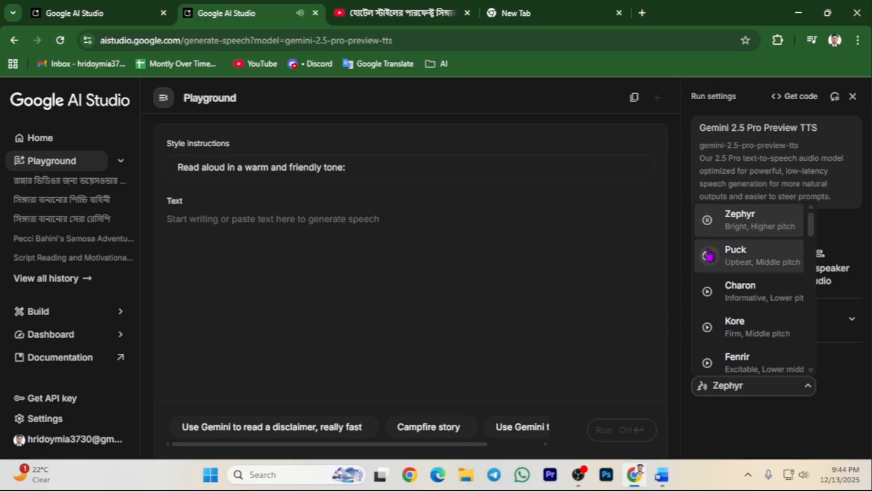
pyautogui.click(708, 256)
pyautogui.click(708, 292)
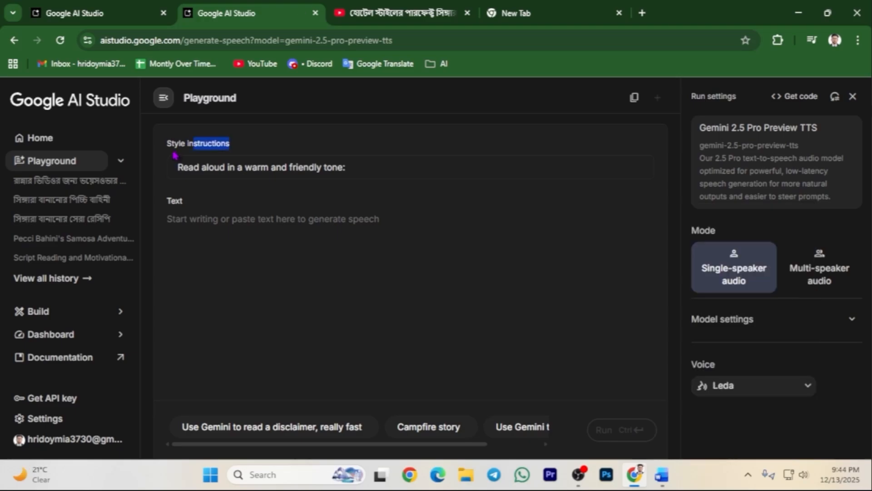
pyautogui.moveTo(167, 144); pyautogui.dragTo(221, 144)
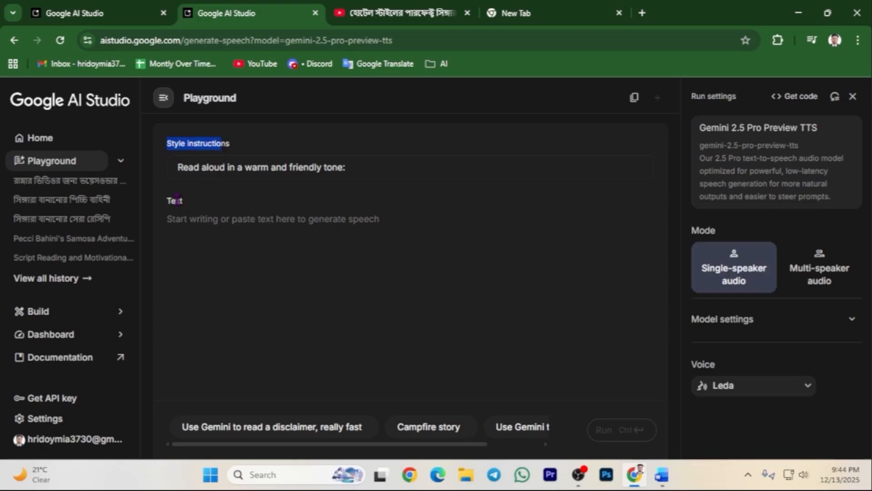
pyautogui.moveTo(176, 199); pyautogui.dragTo(192, 202)
pyautogui.click(205, 229)
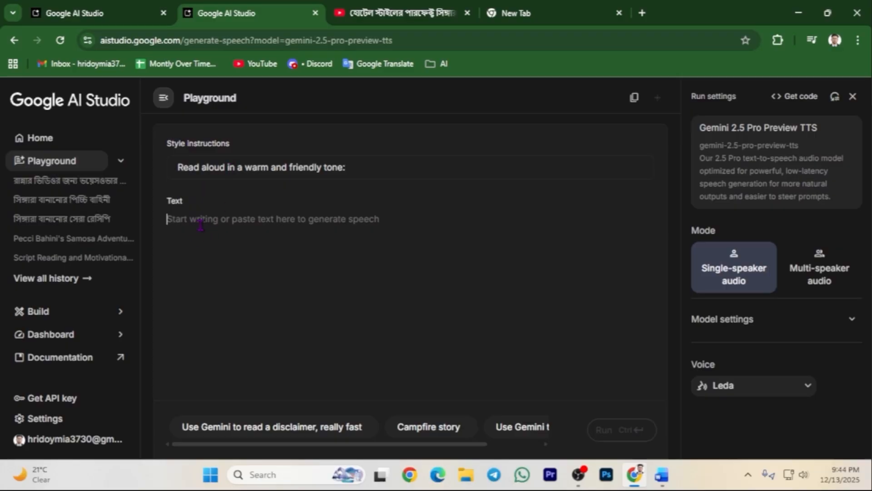
pyautogui.click(79, 6)
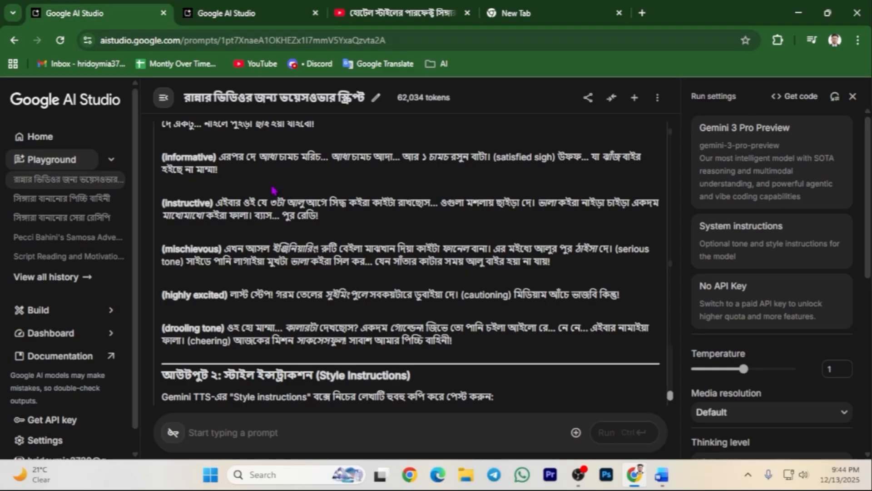
# Copy the Bengali script from the chat into the speech page's Text box.
pyautogui.scroll(8, 218, 196)
pyautogui.scroll(-2, 206, 199)
pyautogui.moveTo(160, 167); pyautogui.dragTo(329, 395)
pyautogui.scroll(-3, 329, 396)
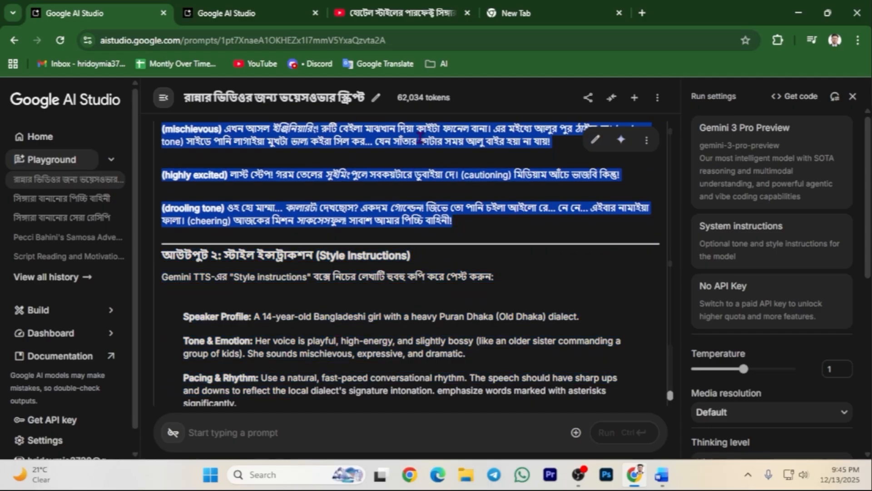
pyautogui.rightClick(419, 135)
pyautogui.click(437, 148)
pyautogui.click(240, 13)
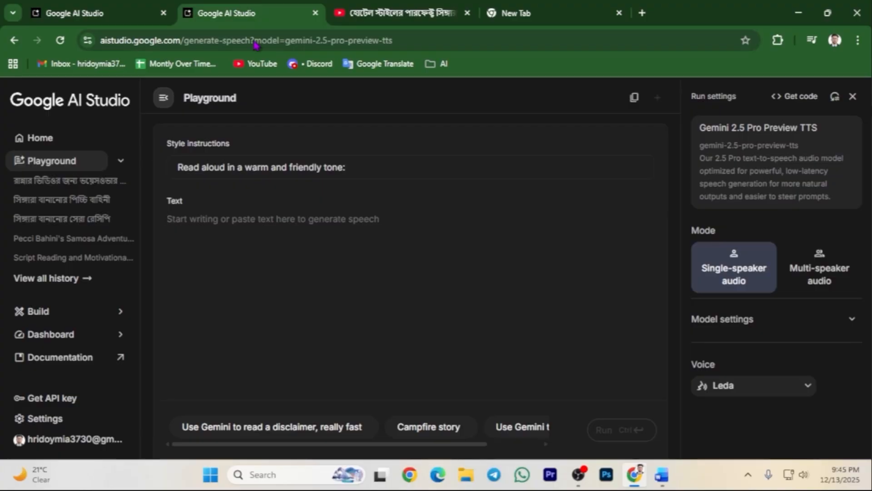
pyautogui.click(169, 236)
pyautogui.rightClick(182, 238)
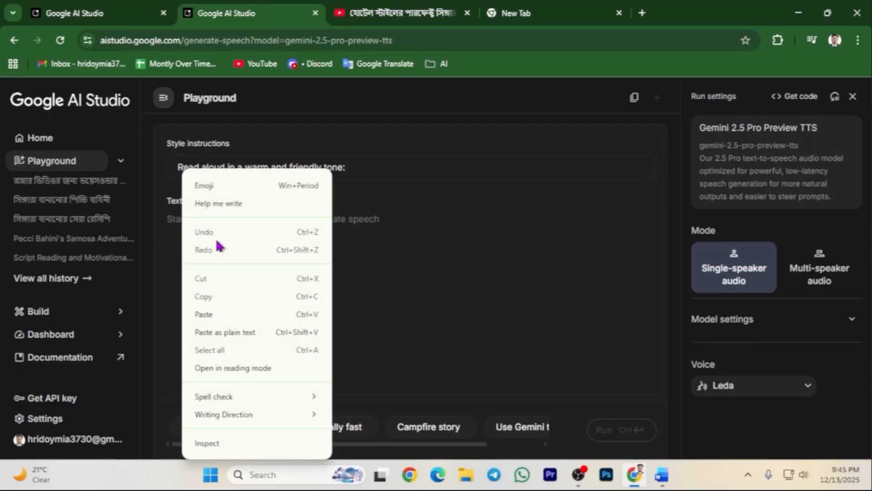
pyautogui.click(204, 314)
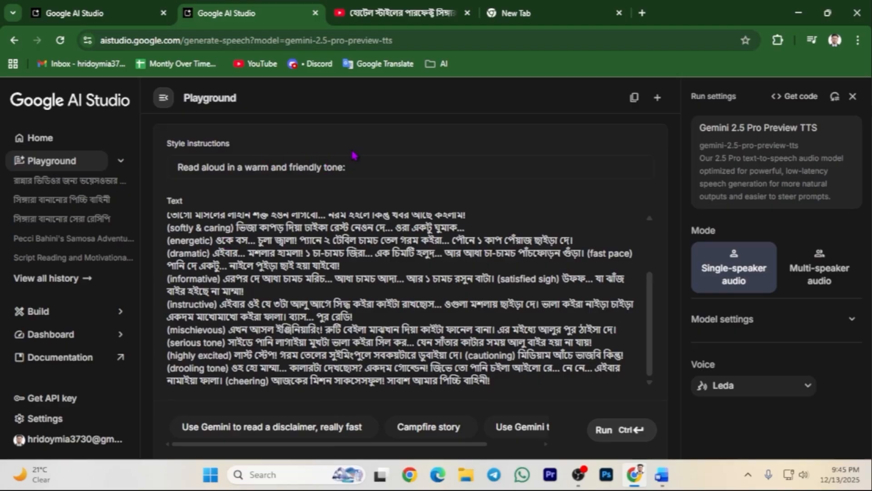
# Replace the warm-tone style line with the Speaker Profile, Tone & Emotion and Pacing paragraphs.
pyautogui.hotkey('ctrl', 'pageup')
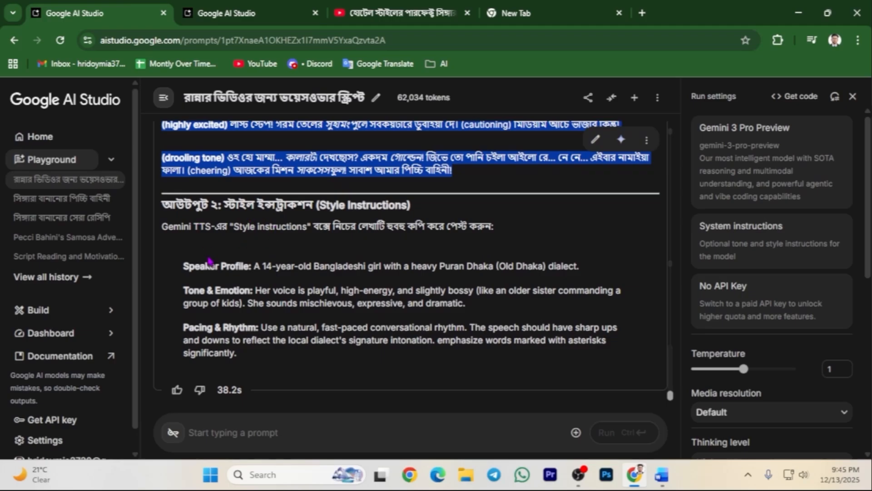
pyautogui.moveTo(184, 269); pyautogui.dragTo(331, 359)
pyautogui.rightClick(232, 299)
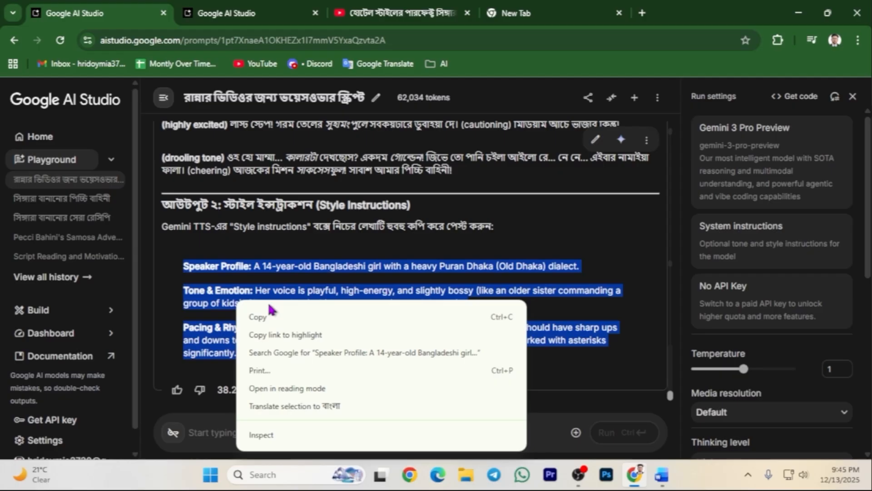
pyautogui.click(255, 315)
pyautogui.click(242, 14)
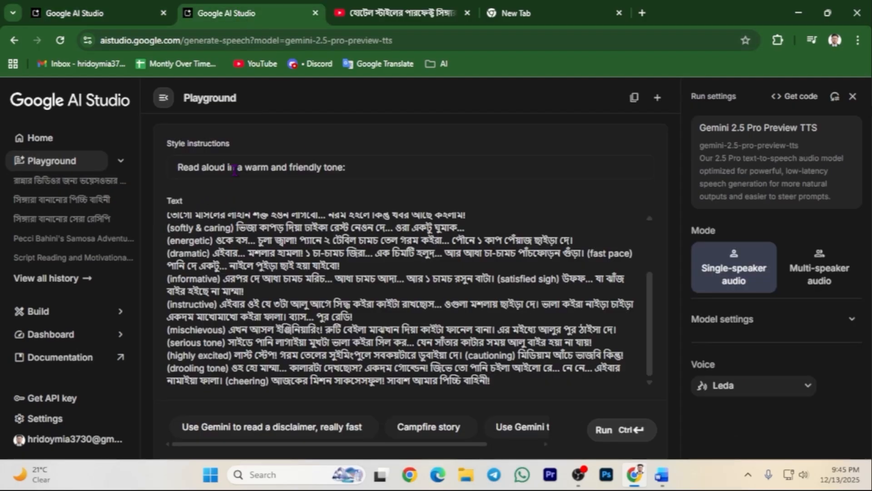
pyautogui.tripleClick(236, 168)
pyautogui.rightClick(237, 168)
pyautogui.click(264, 232)
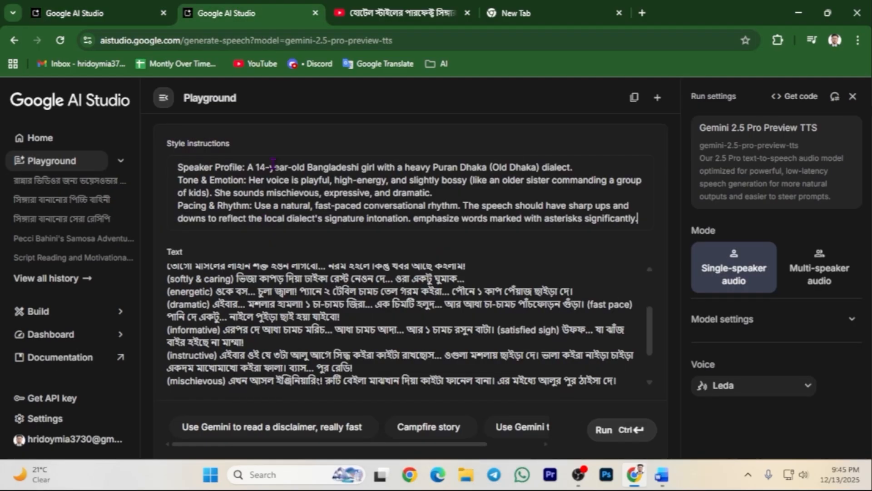
pyautogui.scroll(-3, 400, 323)
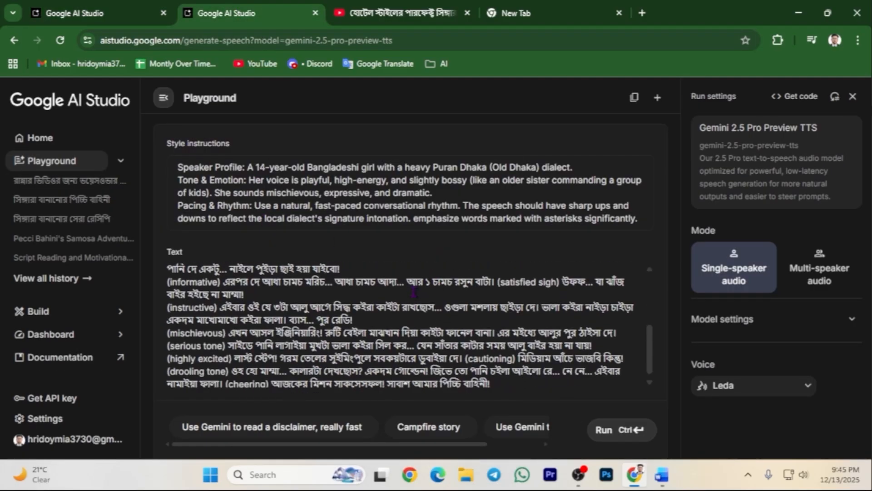
# Generate the 1:39 Bengali voiceover and play it back to check it.
pyautogui.click(620, 430)
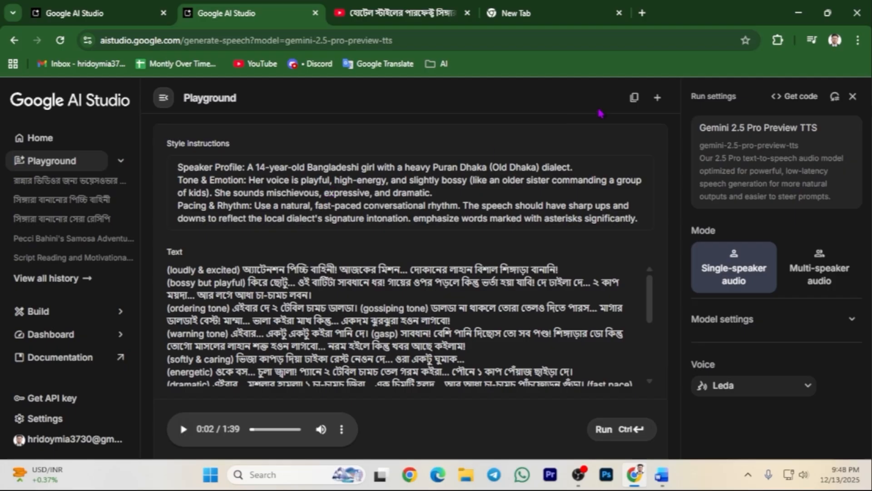
pyautogui.click(184, 429)
pyautogui.scroll(-1, 219, 264)
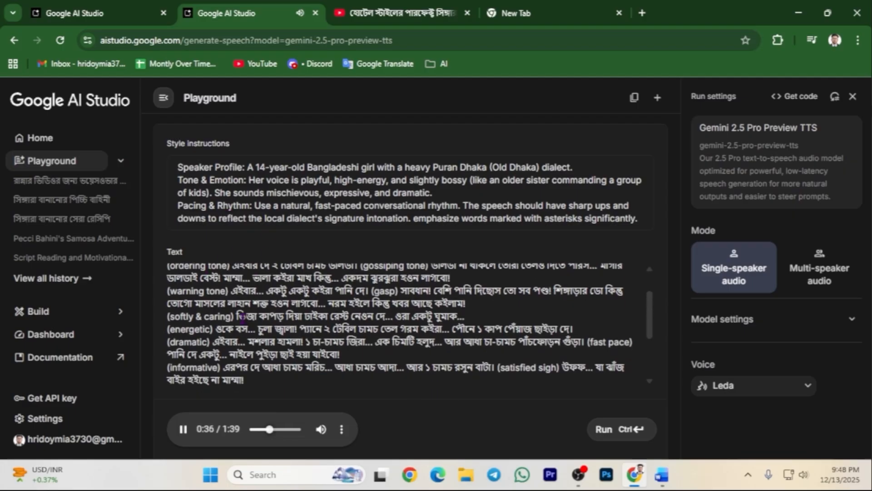
pyautogui.scroll(1, 241, 318)
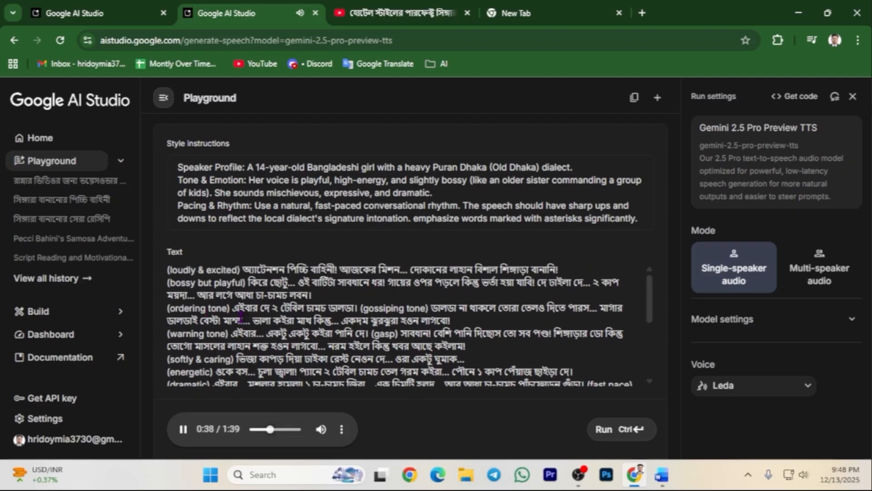
# Stop playback and download the voiceover as download.wav.
pyautogui.click(184, 430)
pyautogui.scroll(-2, 344, 295)
pyautogui.scroll(-3, 344, 294)
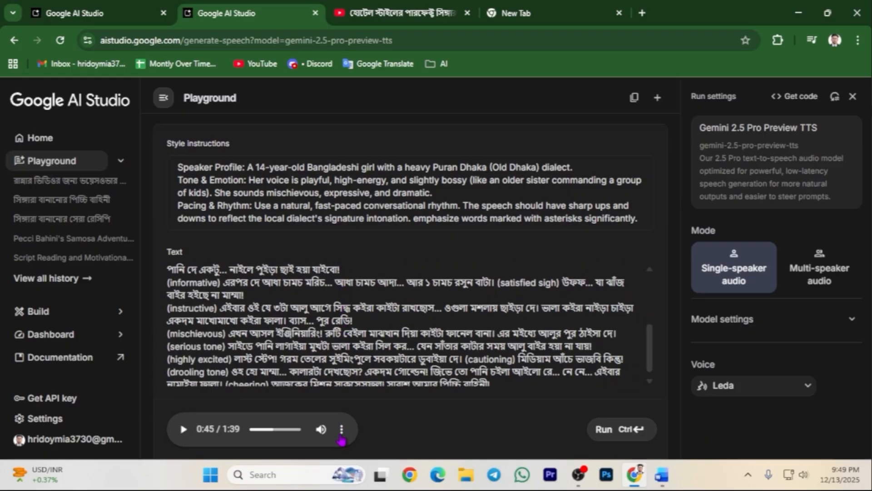
pyautogui.click(342, 429)
pyautogui.click(291, 403)
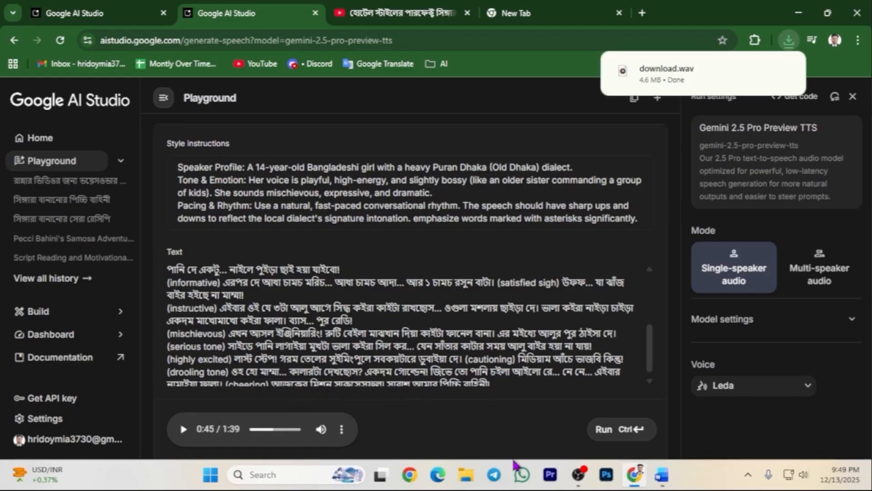
# Rename the downloaded audio file in Downloads to 'Voice over' and close File Explorer.
pyautogui.click(466, 474)
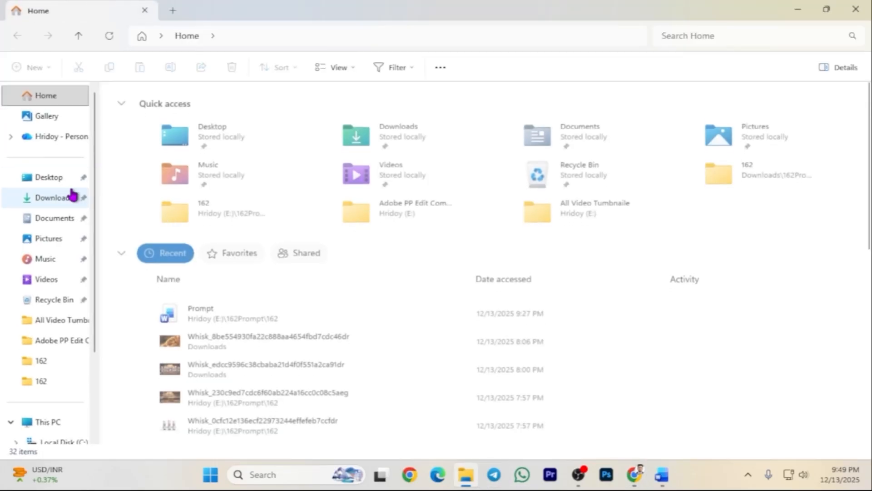
pyautogui.click(64, 197)
pyautogui.click(148, 142)
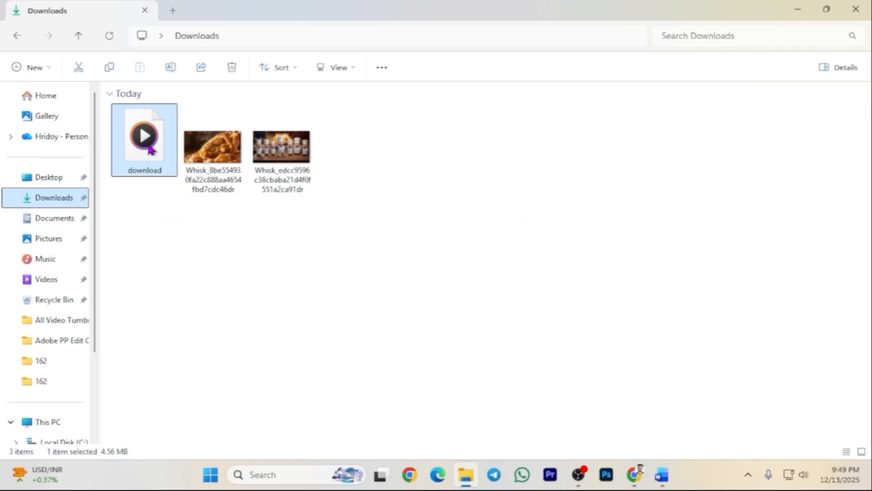
pyautogui.rightClick(149, 141)
pyautogui.click(249, 132)
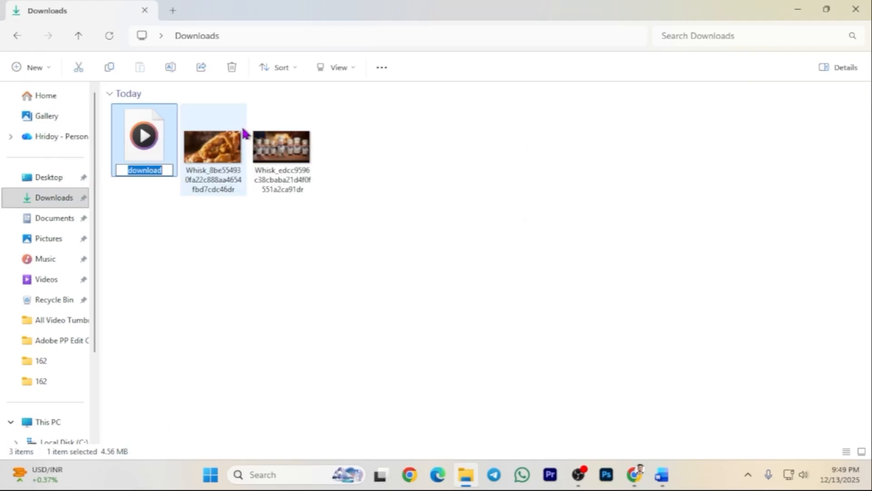
pyautogui.press('BackSpace')
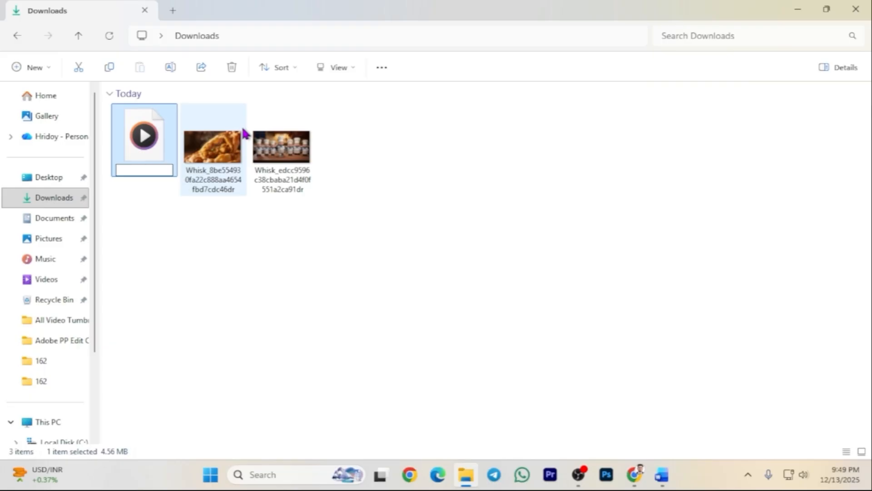
pyautogui.write('Voice o')
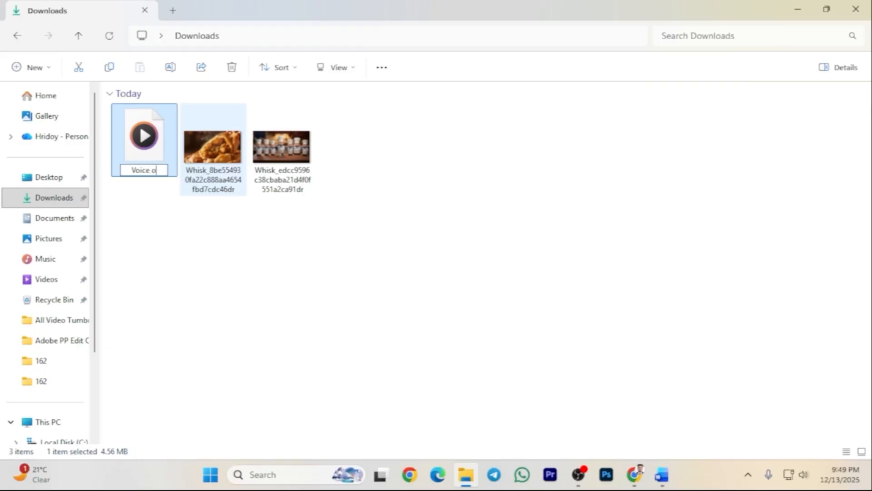
pyautogui.write('ver')
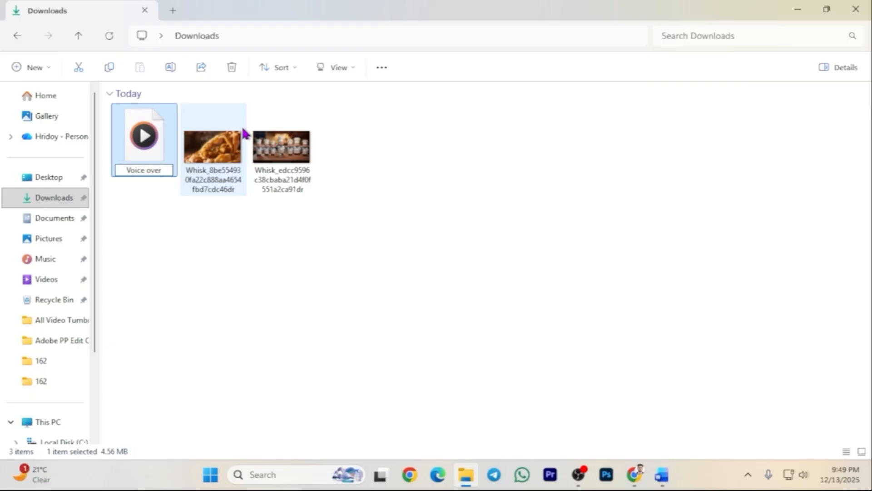
pyautogui.press('Return')
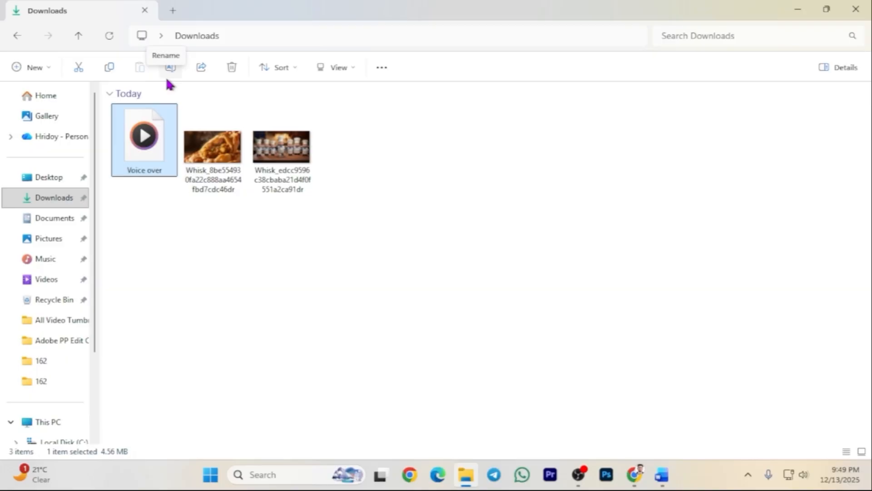
pyautogui.click(846, 5)
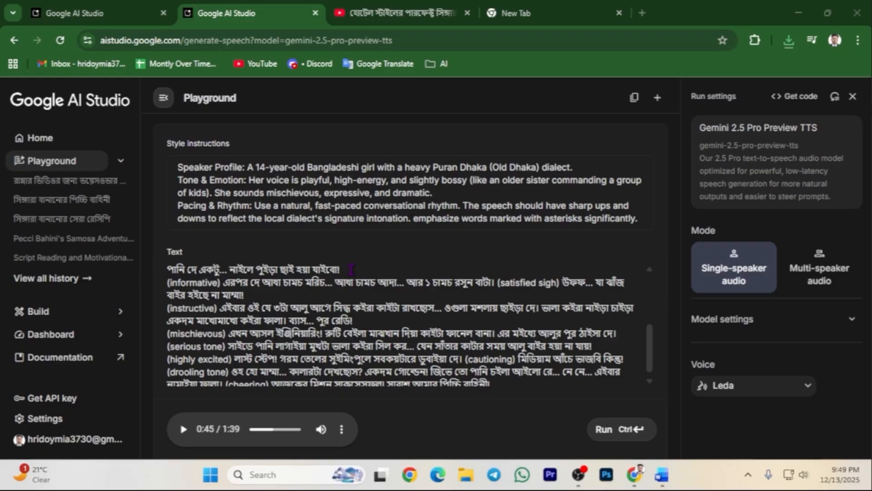
pyautogui.scroll(-1, 351, 269)
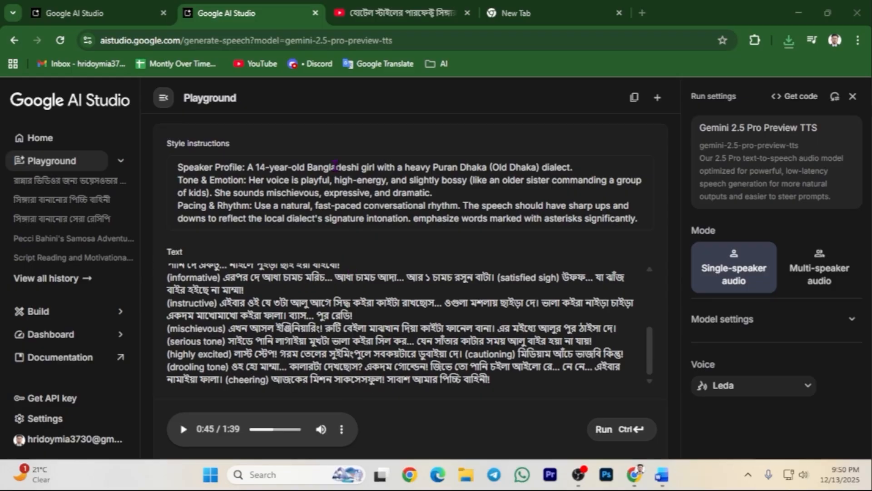
# Close the TTS playground, YouTube and empty tabs, then bring up Word's Prompt document.
pyautogui.click(315, 13)
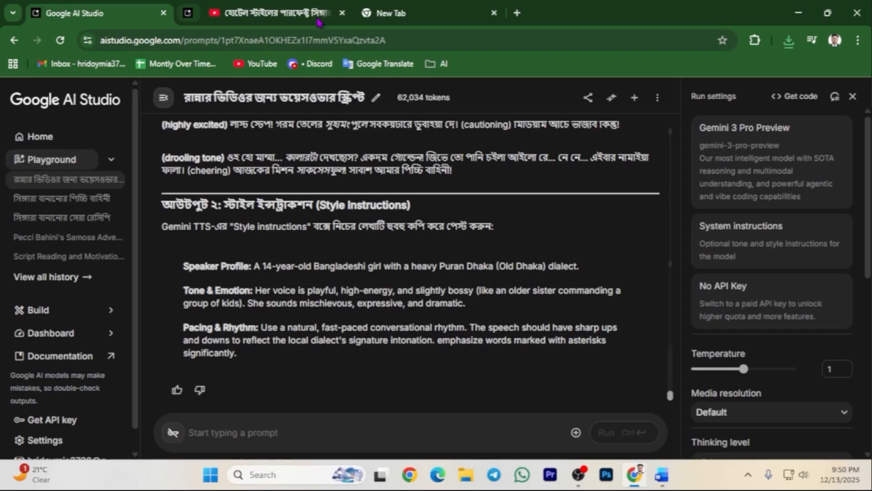
pyautogui.click(315, 13)
pyautogui.click(316, 13)
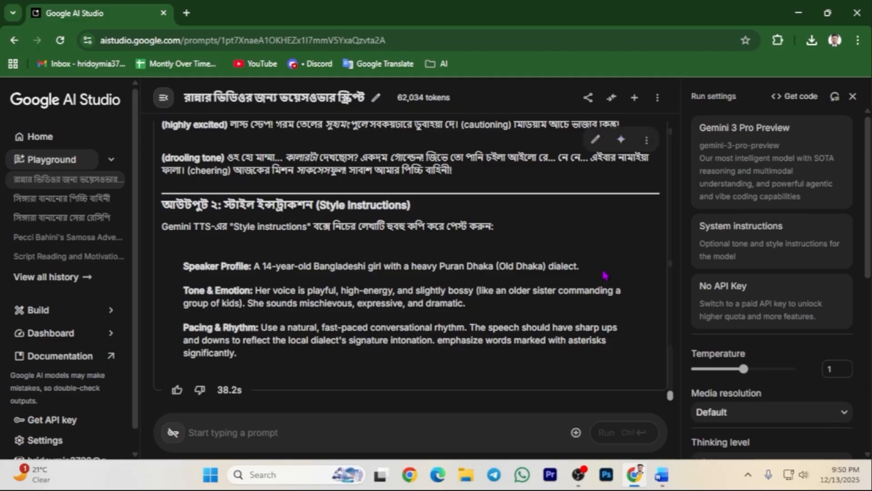
pyautogui.click(662, 475)
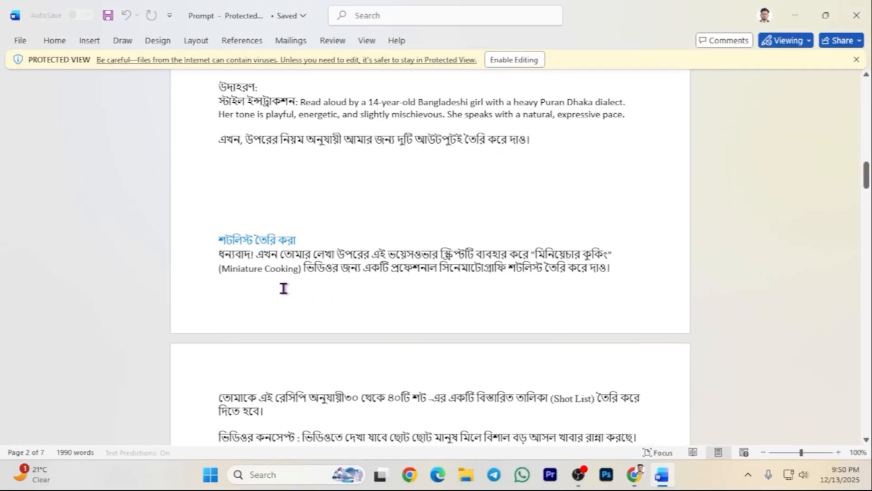
# Copy the Miniature Cooking shot-list request from the Word Prompt document and return to AI Studio.
pyautogui.scroll(-3, 286, 291)
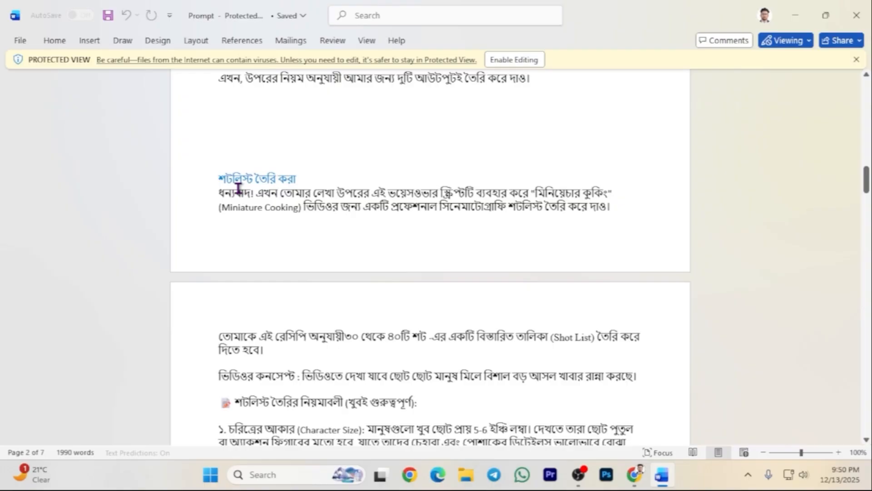
pyautogui.scroll(-2, 238, 187)
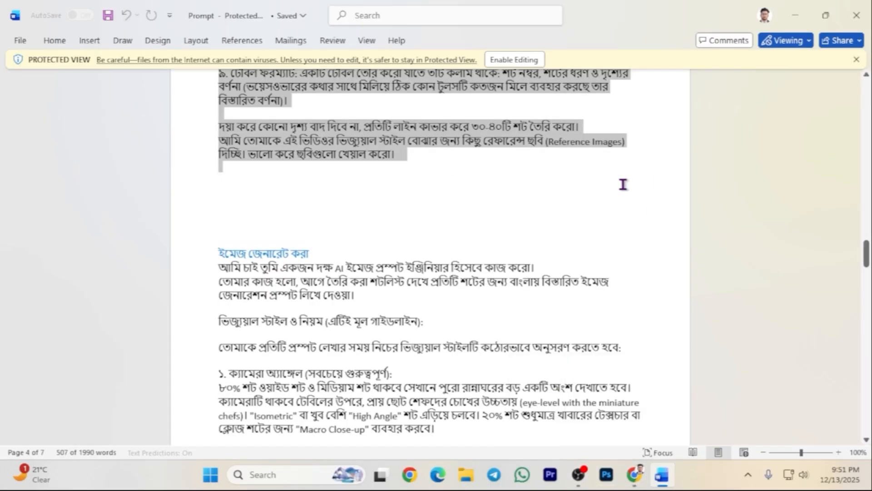
pyautogui.click(634, 474)
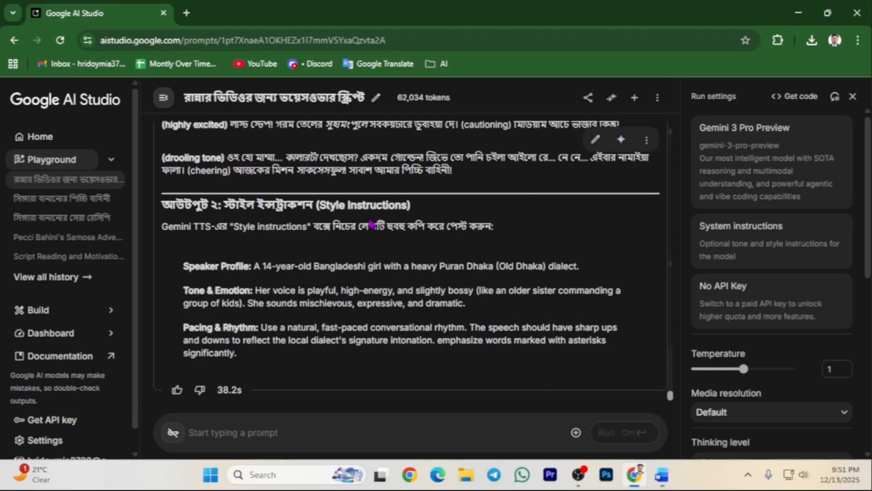
# Paste the Bengali shot-list instructions into the empty AI Studio prompt box.
pyautogui.rightClick(241, 438)
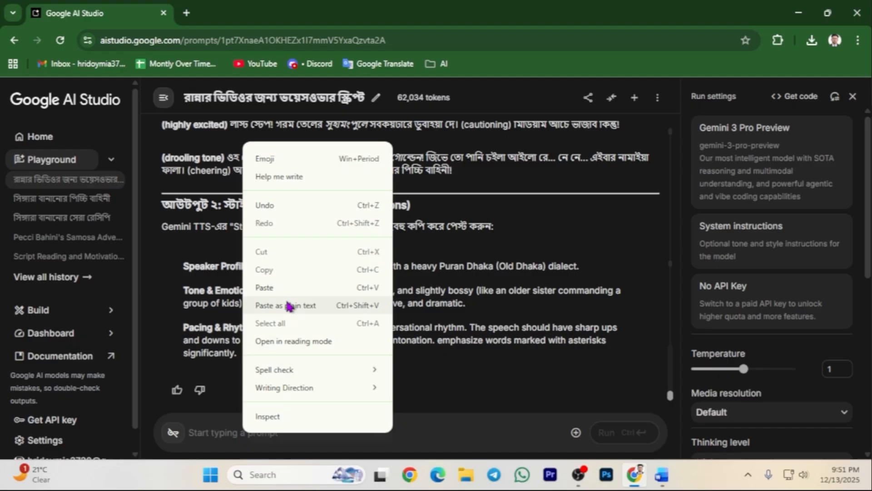
pyautogui.click(290, 287)
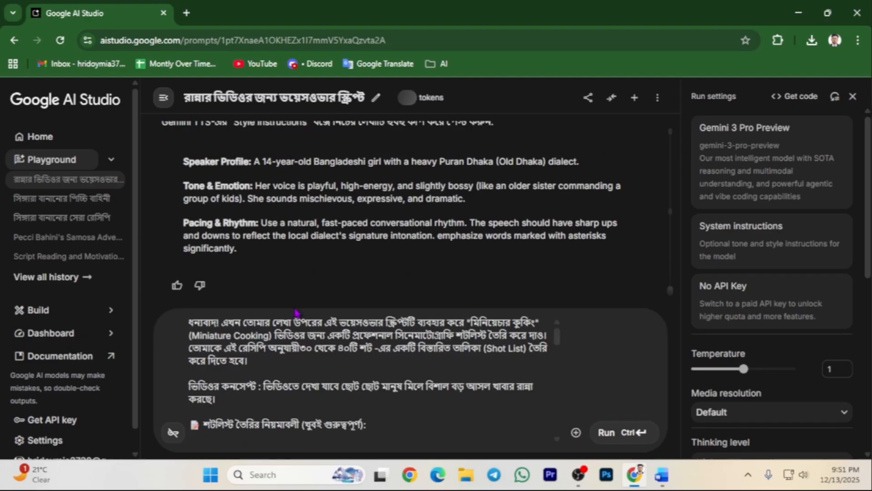
pyautogui.click(311, 369)
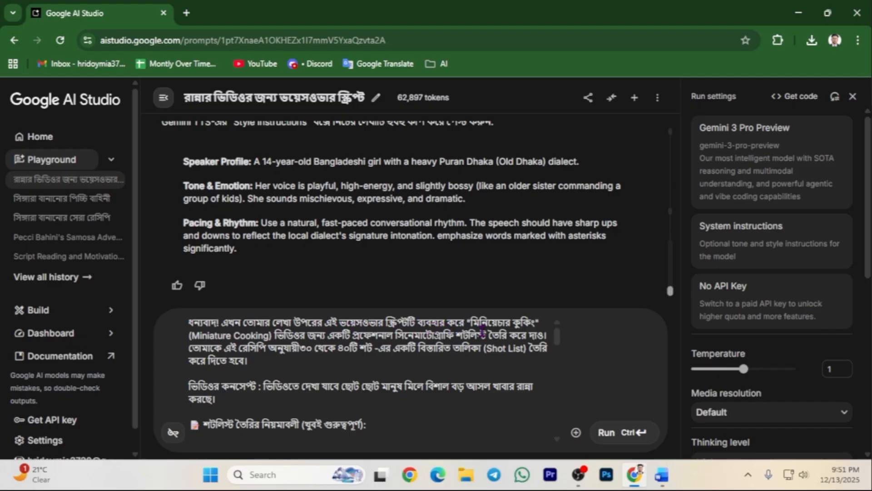
# Scroll through the pasted instructions, checking each numbered rule down to the table-format rule.
pyautogui.scroll(-4, 439, 327)
pyautogui.scroll(4, 396, 326)
pyautogui.scroll(-2, 304, 357)
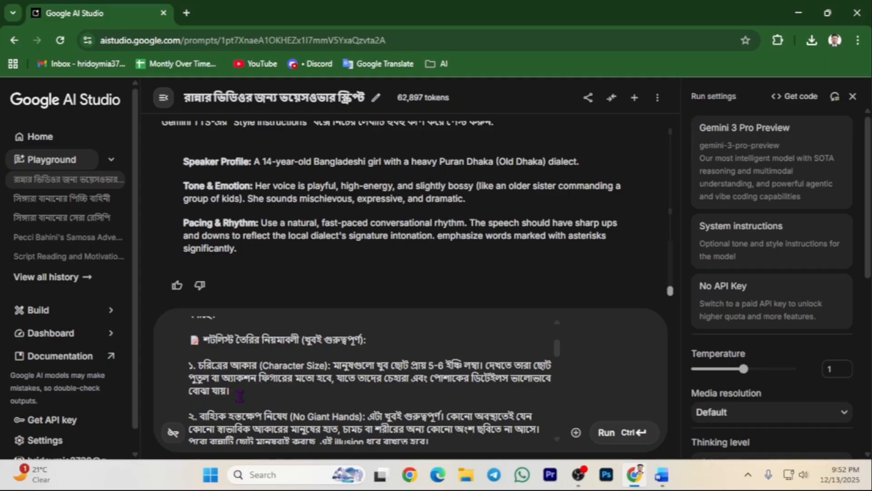
pyautogui.scroll(-1, 240, 395)
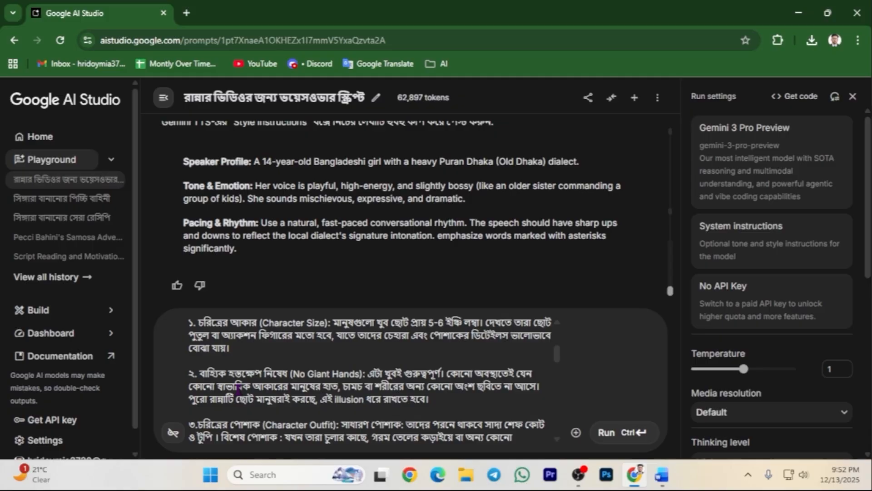
pyautogui.scroll(-2, 238, 390)
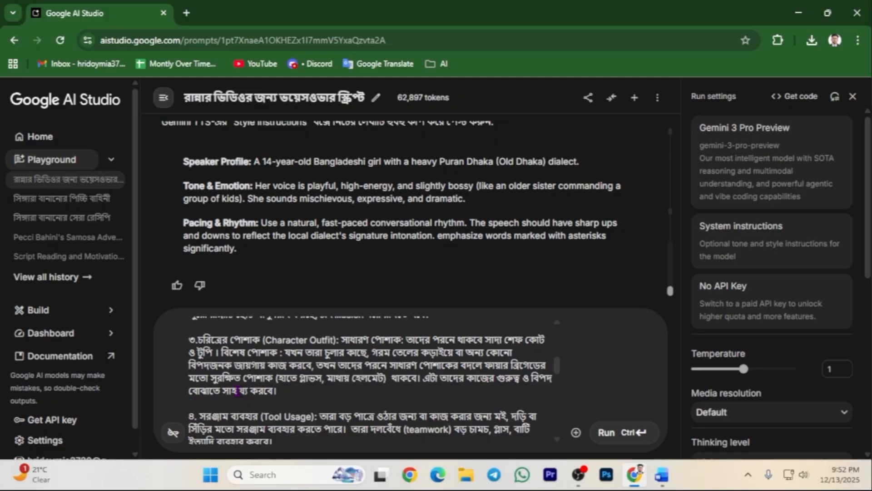
pyautogui.scroll(-2, 238, 390)
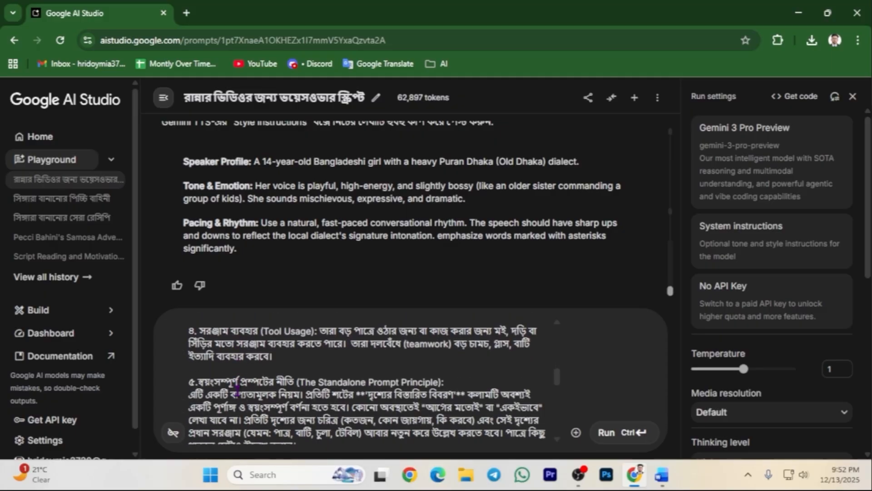
pyautogui.scroll(-1, 237, 390)
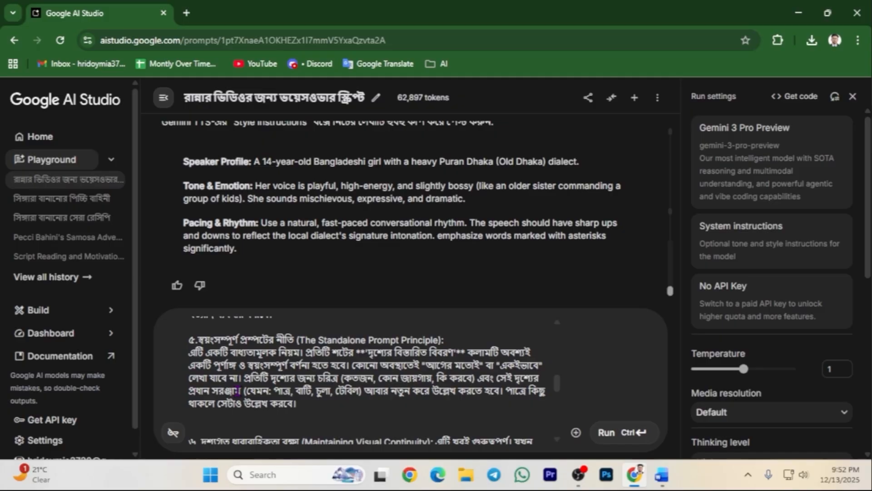
pyautogui.scroll(-2, 237, 390)
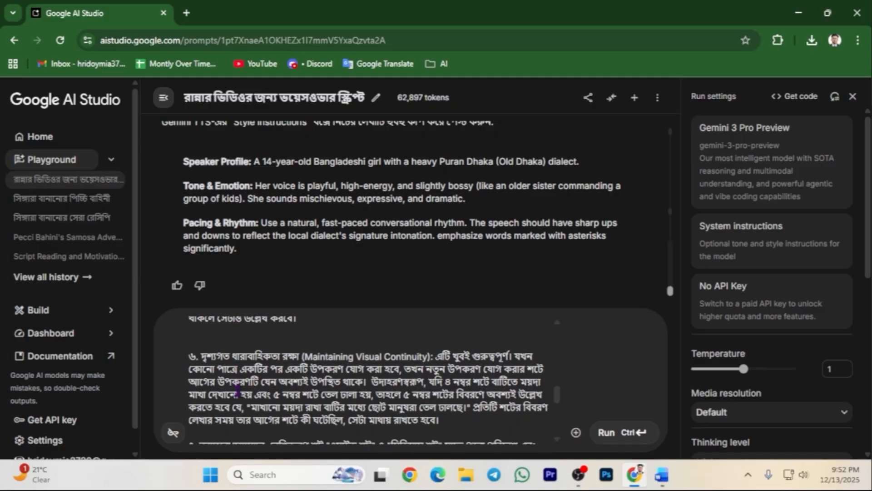
pyautogui.scroll(-5, 237, 390)
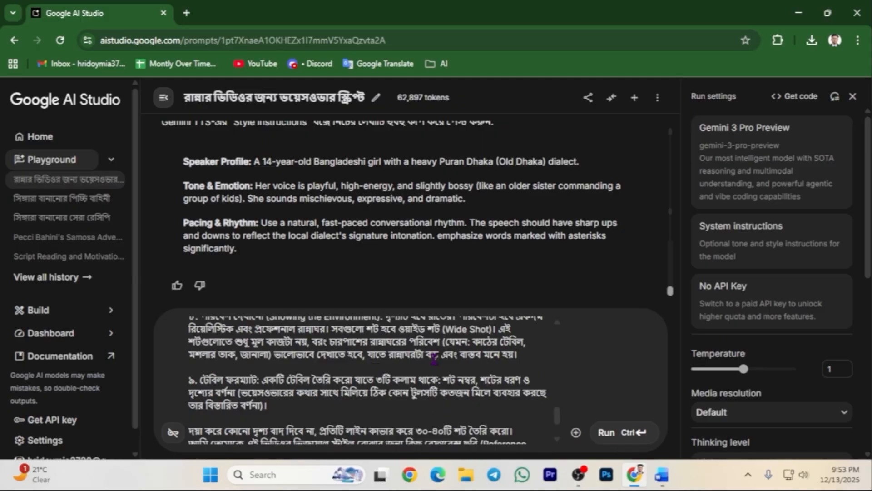
pyautogui.scroll(1, 435, 361)
pyautogui.scroll(-1, 435, 360)
# Run the shot-list prompt and scroll through Gemini's 38-shot cinematography table.
pyautogui.click(603, 434)
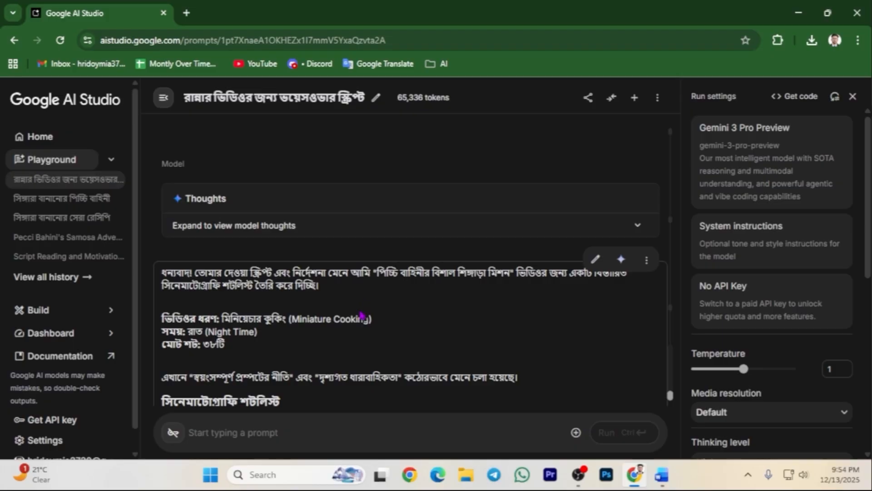
pyautogui.scroll(-1, 359, 318)
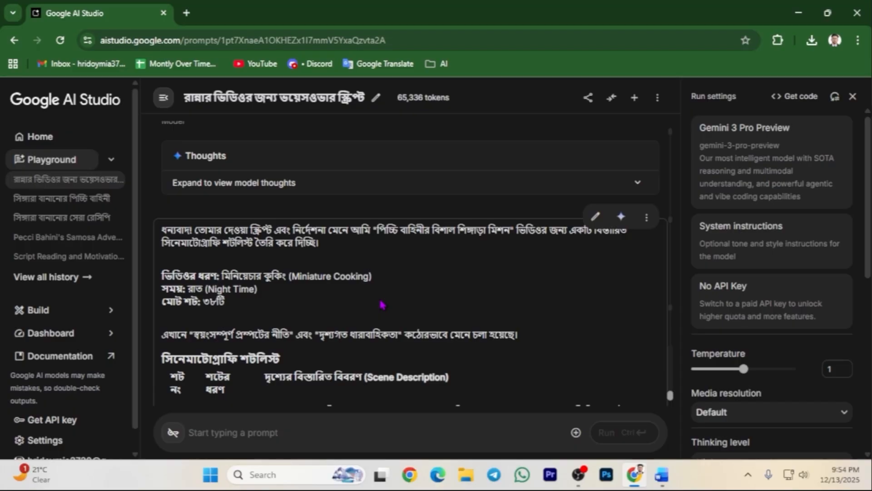
pyautogui.scroll(-3, 382, 305)
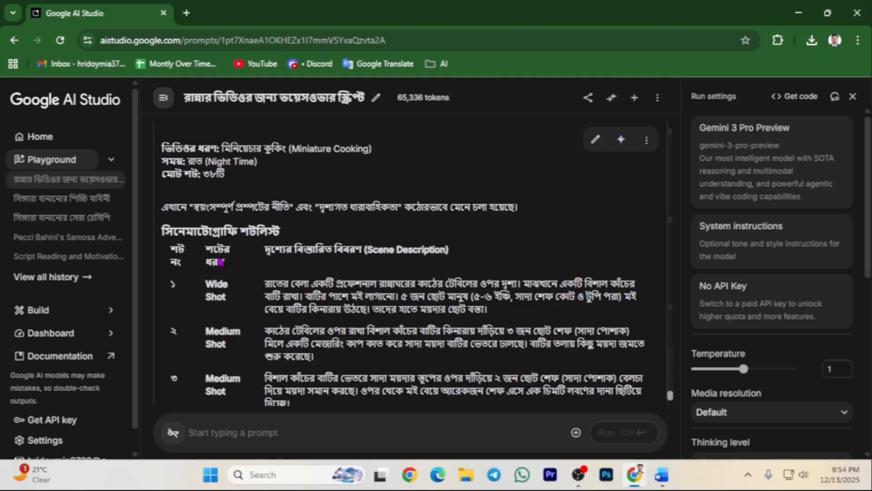
pyautogui.scroll(-3, 229, 237)
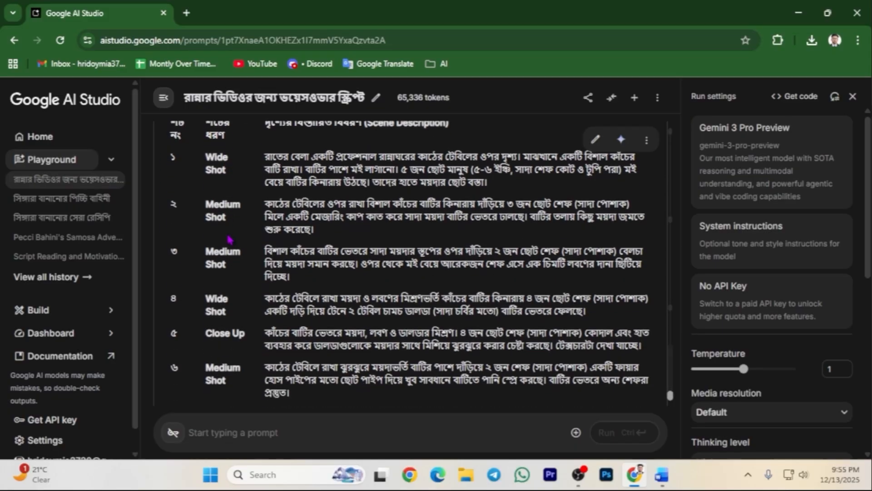
pyautogui.scroll(3, 229, 240)
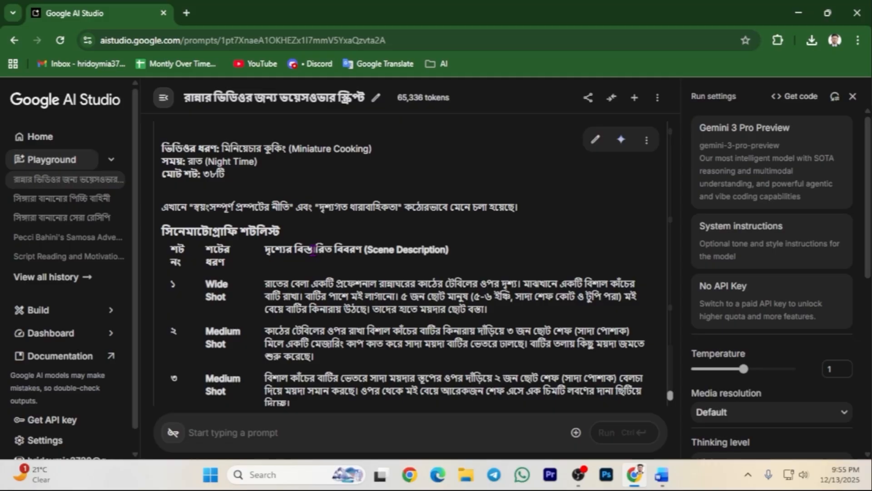
pyautogui.scroll(-1, 314, 251)
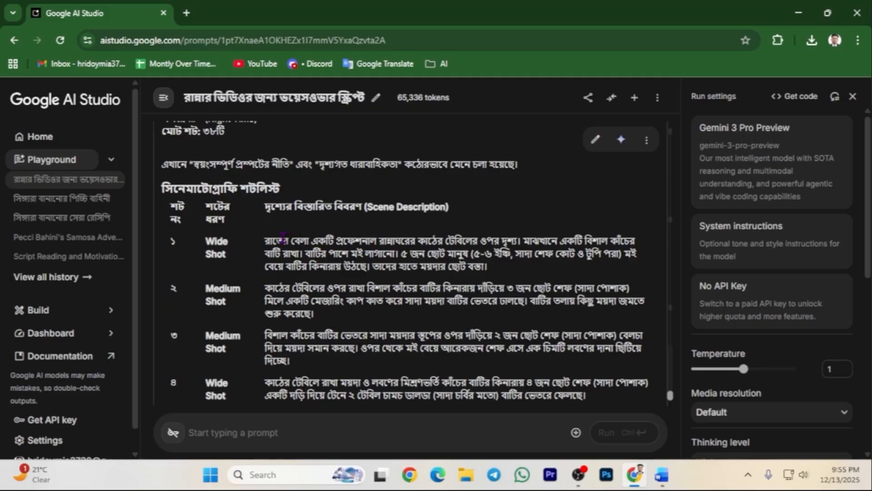
pyautogui.scroll(-3, 305, 225)
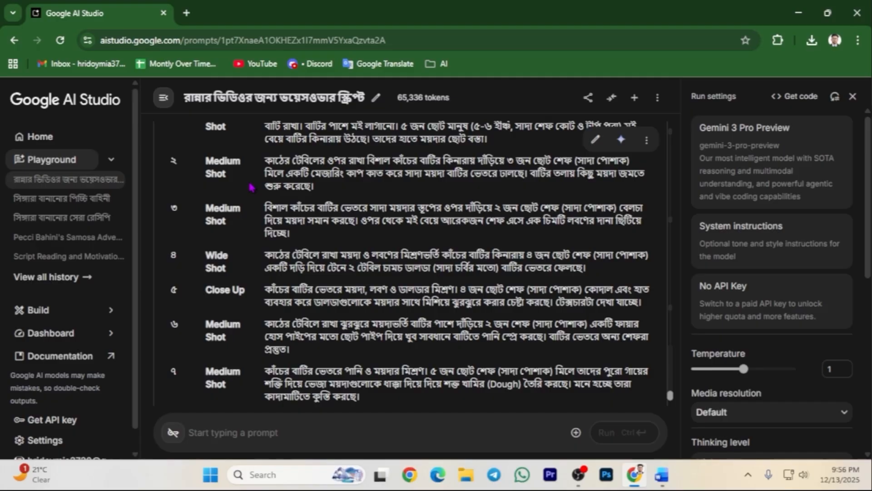
pyautogui.scroll(1, 252, 187)
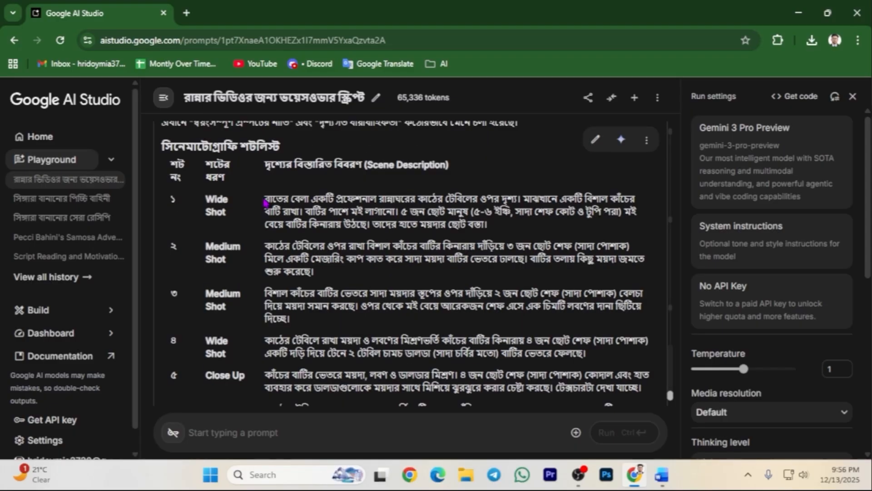
pyautogui.scroll(-4, 264, 200)
pyautogui.scroll(-15, 271, 214)
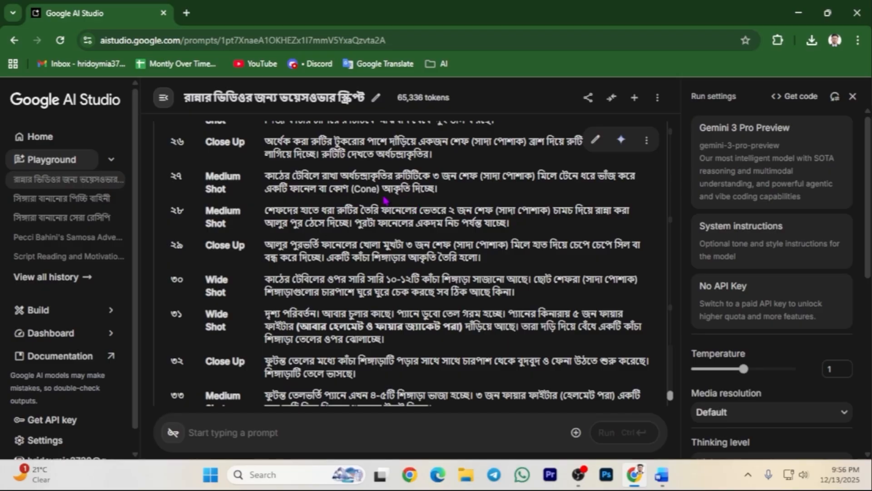
pyautogui.scroll(-7, 386, 200)
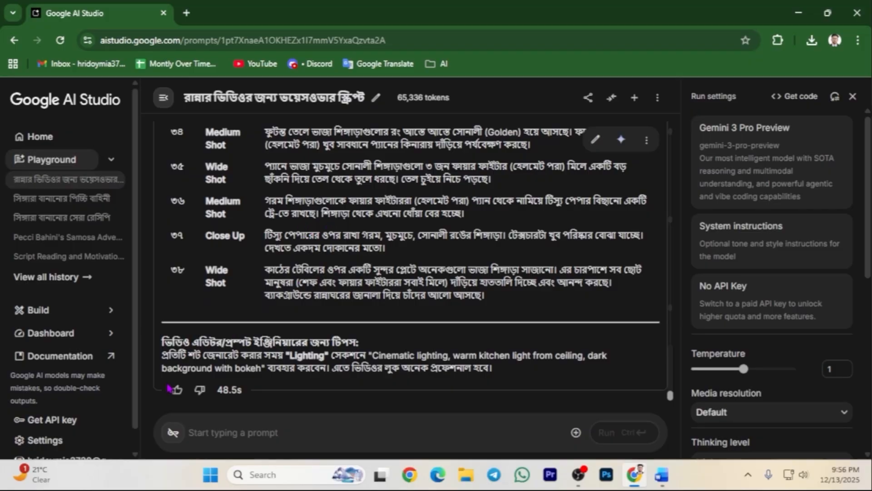
pyautogui.moveTo(162, 342); pyautogui.dragTo(354, 342)
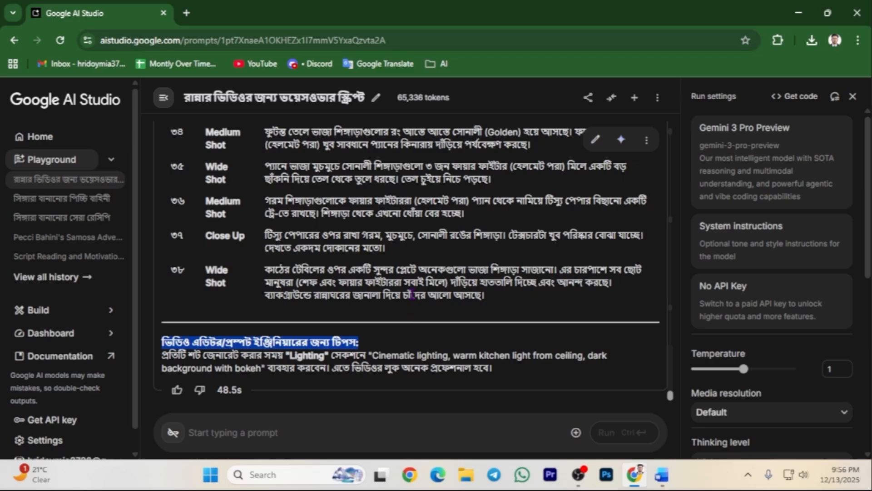
pyautogui.scroll(9, 408, 311)
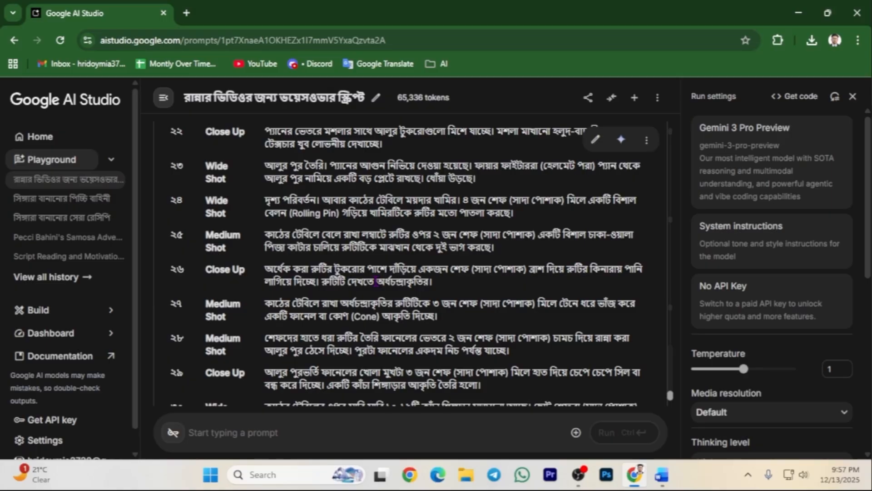
pyautogui.scroll(-10, 376, 282)
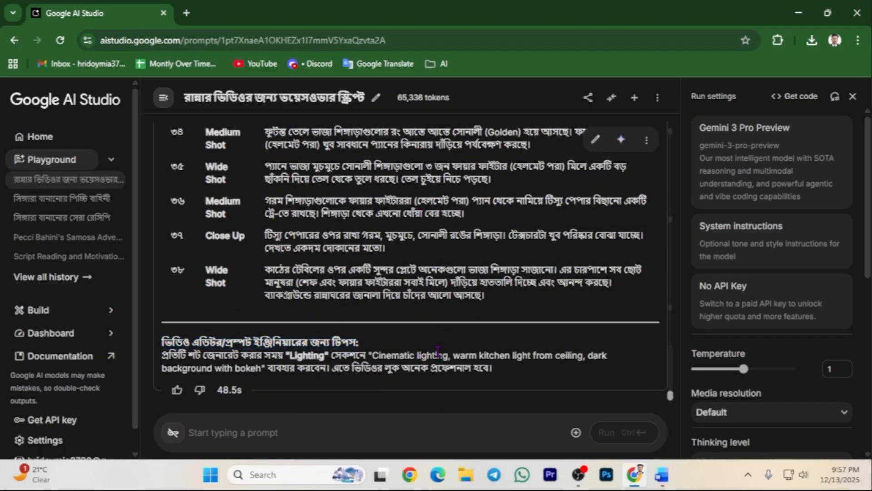
# Copy the ইমেজ জেনারেট করা image-prompt section from the Word Prompt document, then return to AI Studio.
pyautogui.hotkey('alt', 'Tab')
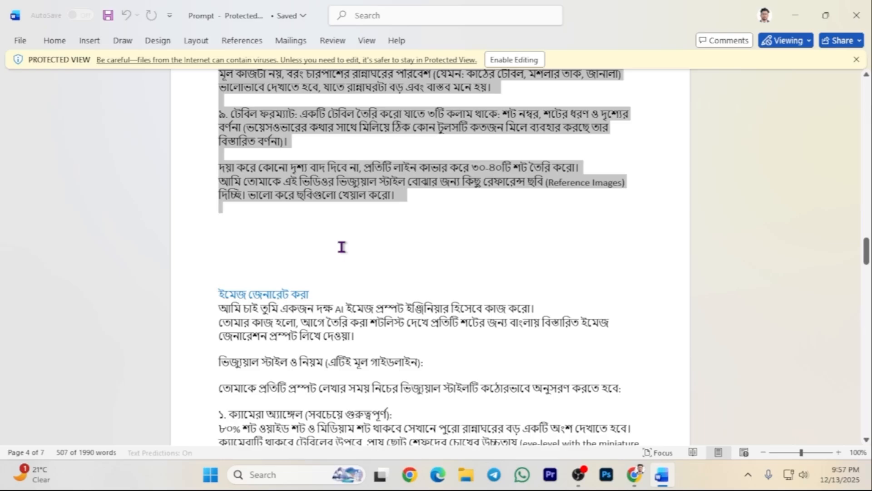
pyautogui.scroll(4, 342, 246)
pyautogui.scroll(-6, 336, 249)
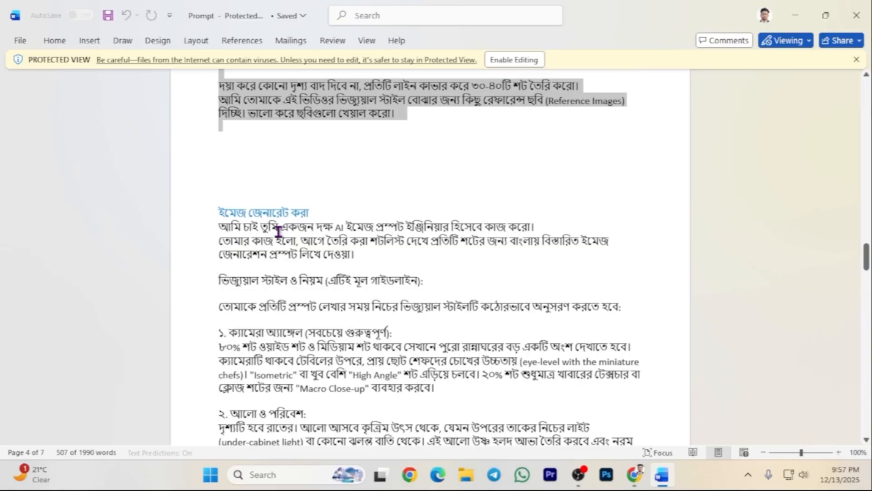
pyautogui.scroll(-1, 243, 232)
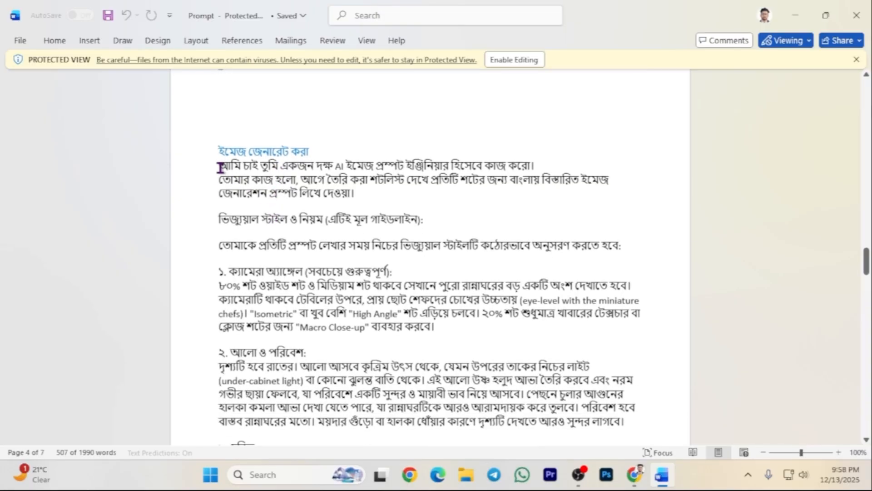
pyautogui.moveTo(212, 170); pyautogui.dragTo(304, 273)
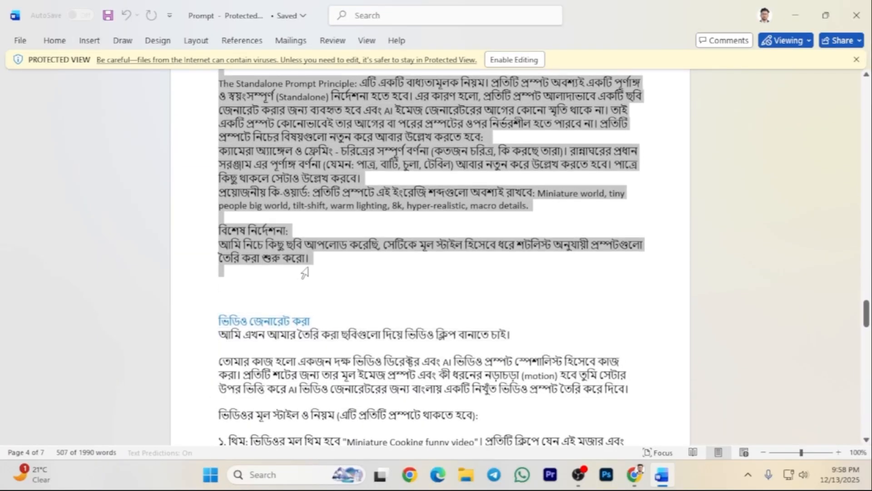
pyautogui.rightClick(305, 109)
pyautogui.click(335, 151)
pyautogui.hotkey('alt', 'Tab')
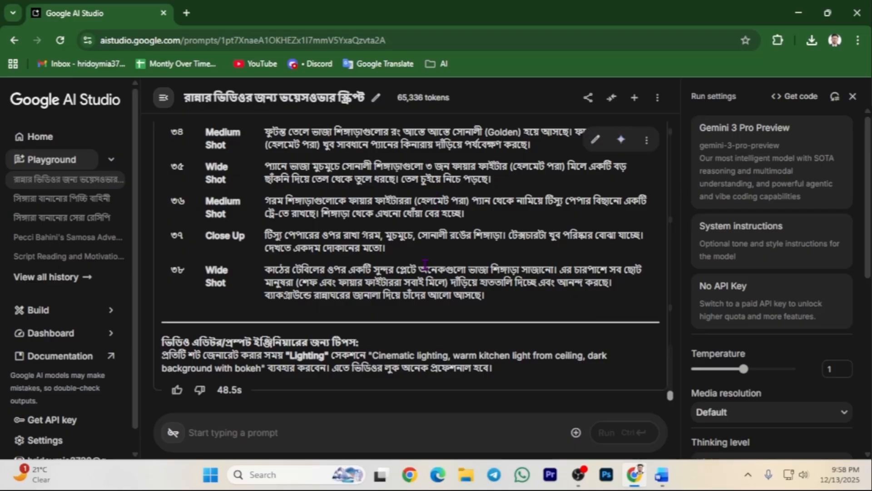
# Paste the image-generation instructions into the empty AI Studio prompt box.
pyautogui.click(242, 437)
pyautogui.rightClick(243, 436)
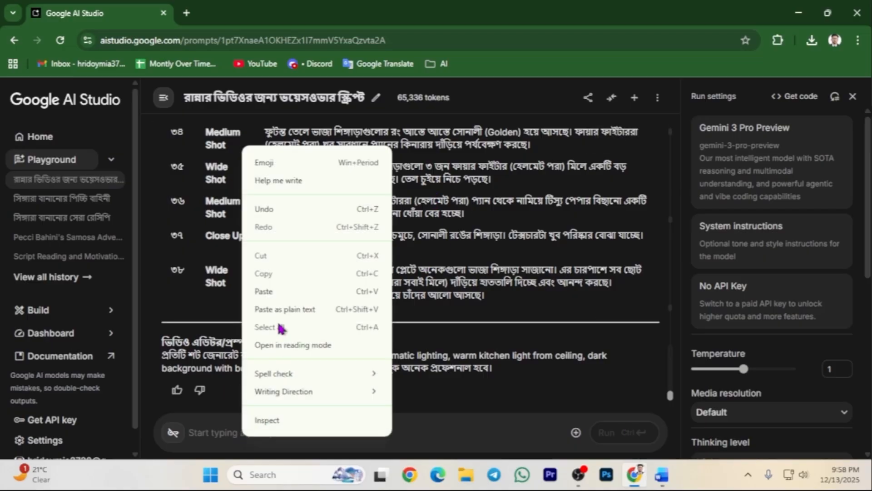
pyautogui.click(283, 291)
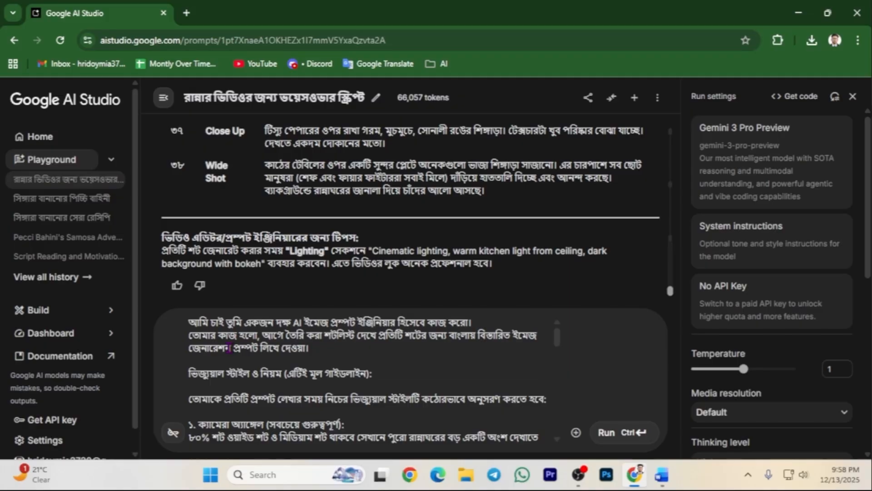
# Scroll through the pasted prompt down to its special instructions about reference images.
pyautogui.scroll(-1, 243, 347)
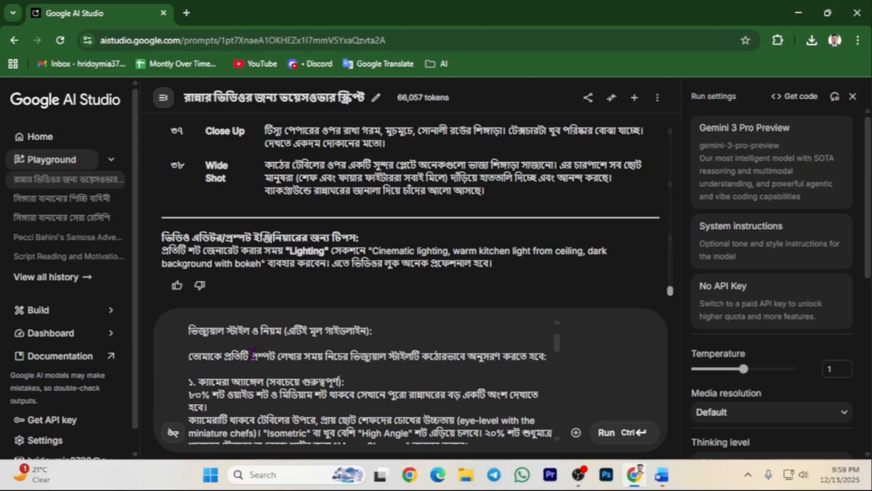
pyautogui.scroll(-1, 253, 353)
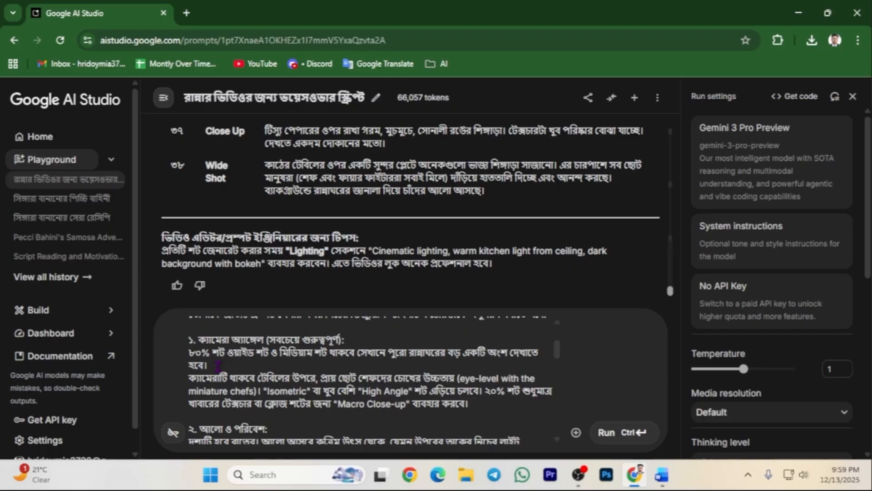
pyautogui.scroll(-2, 218, 365)
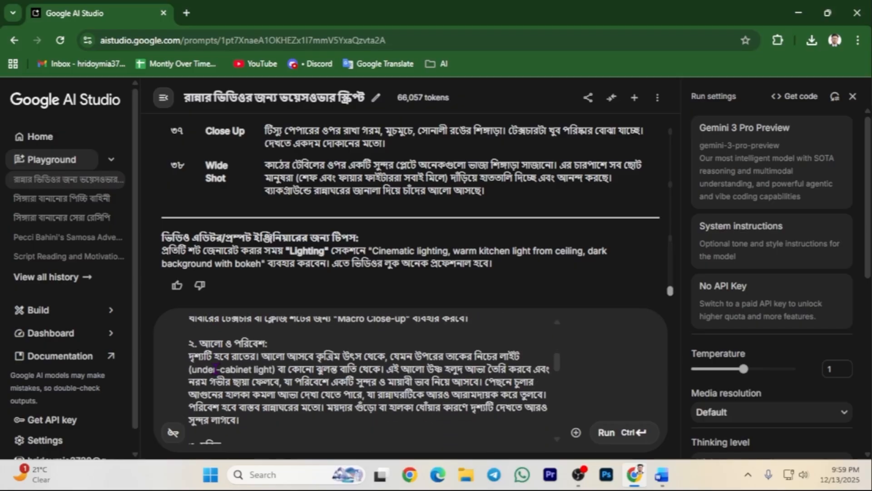
pyautogui.scroll(-2, 216, 369)
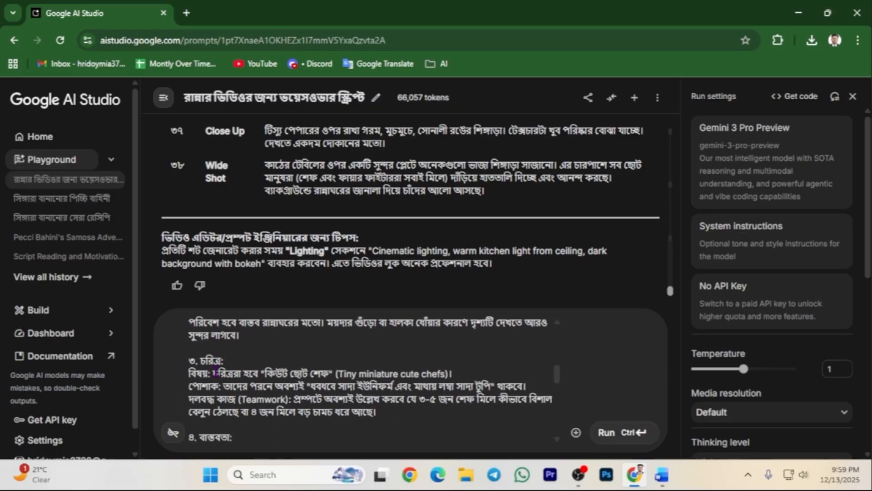
pyautogui.scroll(-3, 216, 372)
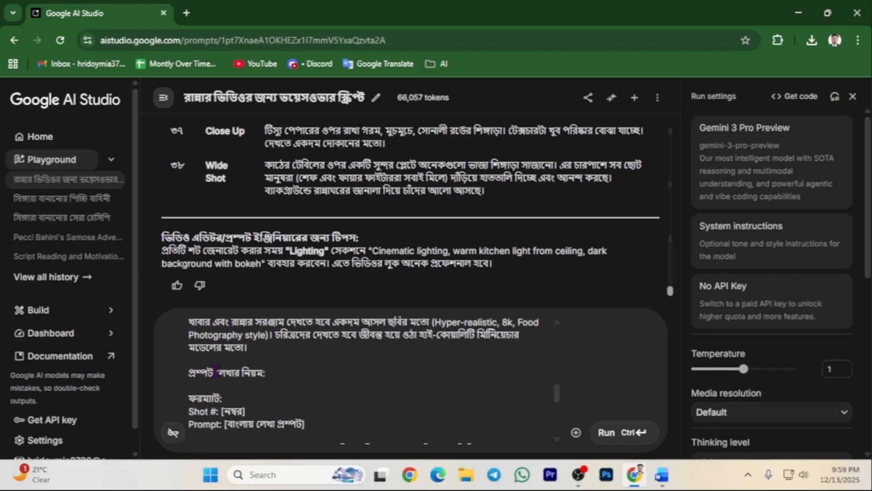
pyautogui.scroll(-2, 216, 369)
pyautogui.scroll(1, 216, 369)
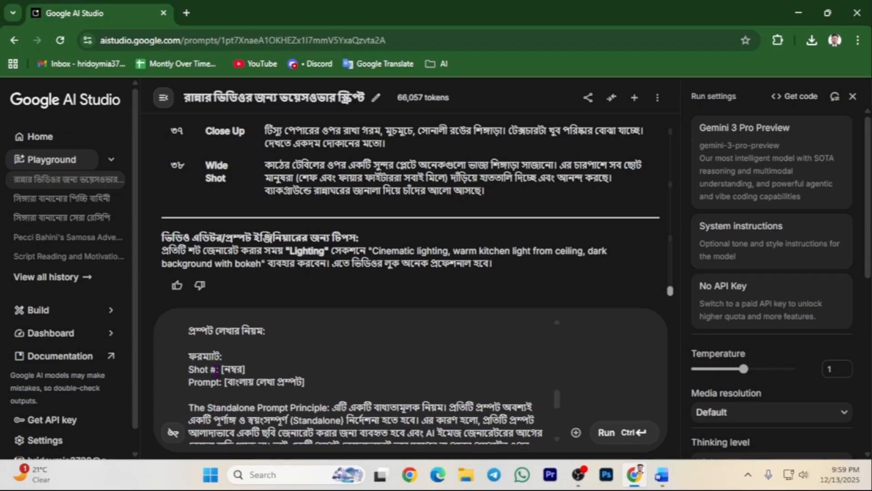
pyautogui.scroll(-1, 217, 369)
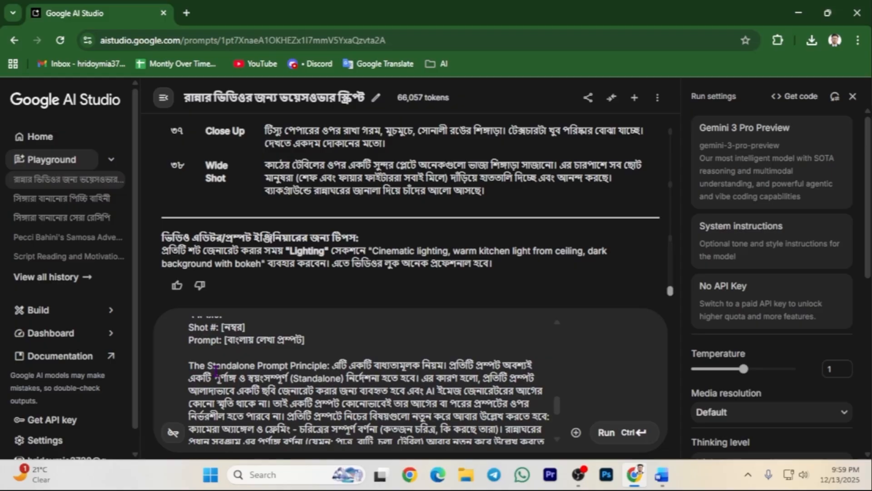
pyautogui.scroll(-3, 217, 369)
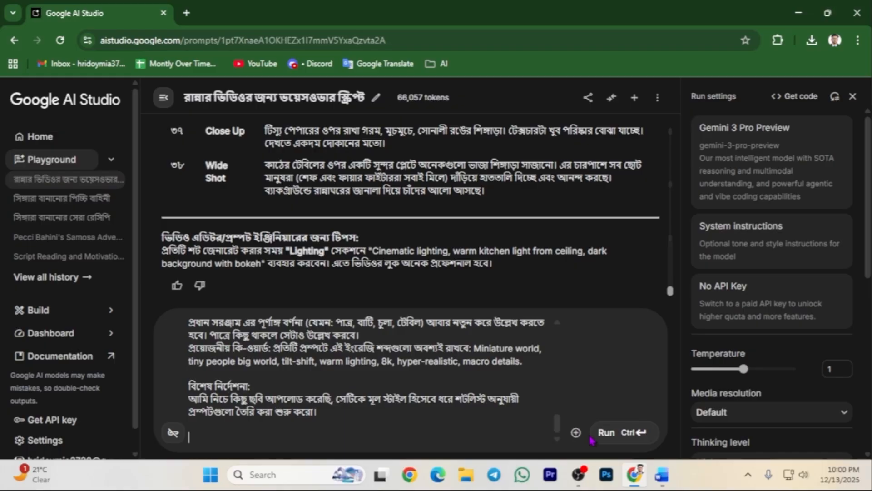
# Attach the three Whisk reference images (chefs and two kitchen scenes) from the 162 folder.
pyautogui.click(576, 432)
pyautogui.click(594, 325)
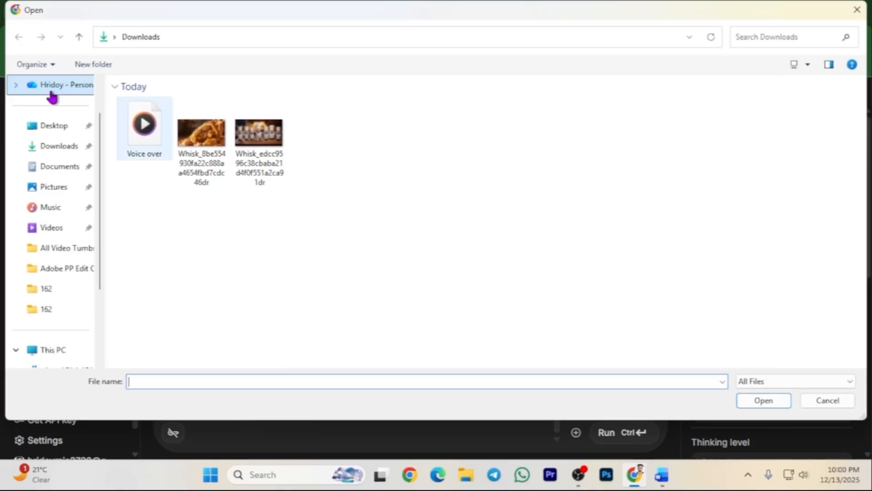
pyautogui.click(49, 309)
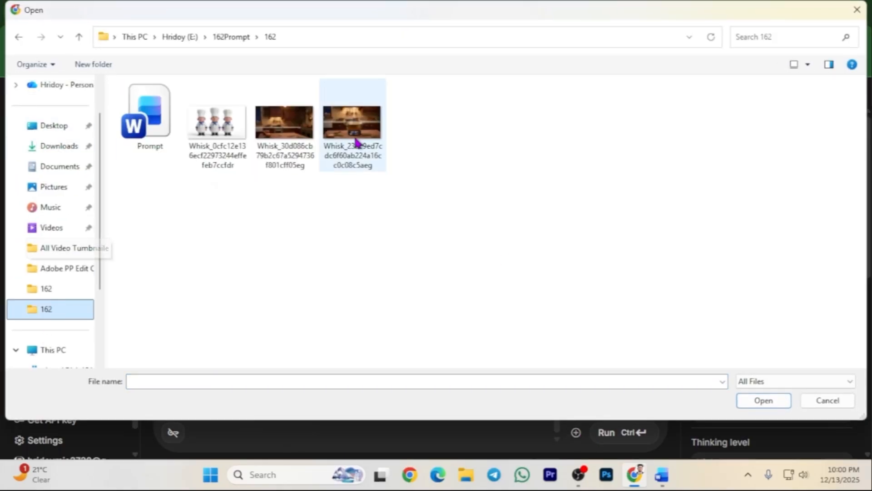
pyautogui.moveTo(200, 217); pyautogui.dragTo(417, 129)
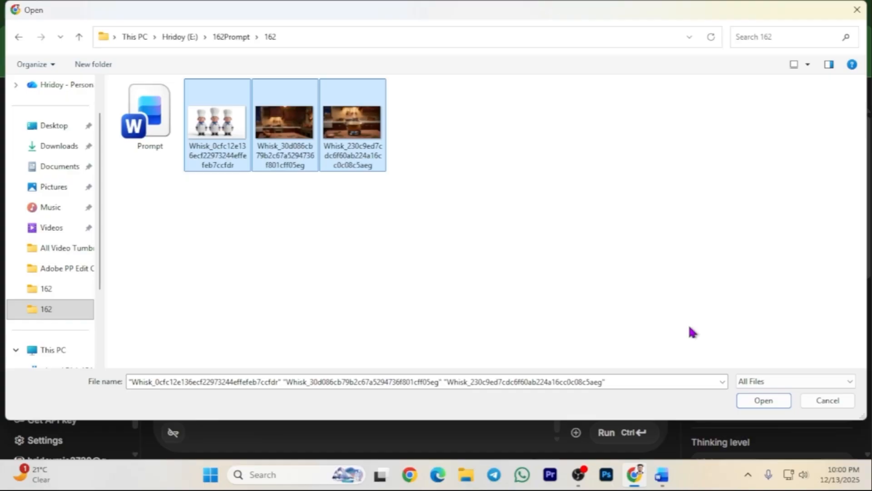
pyautogui.click(764, 400)
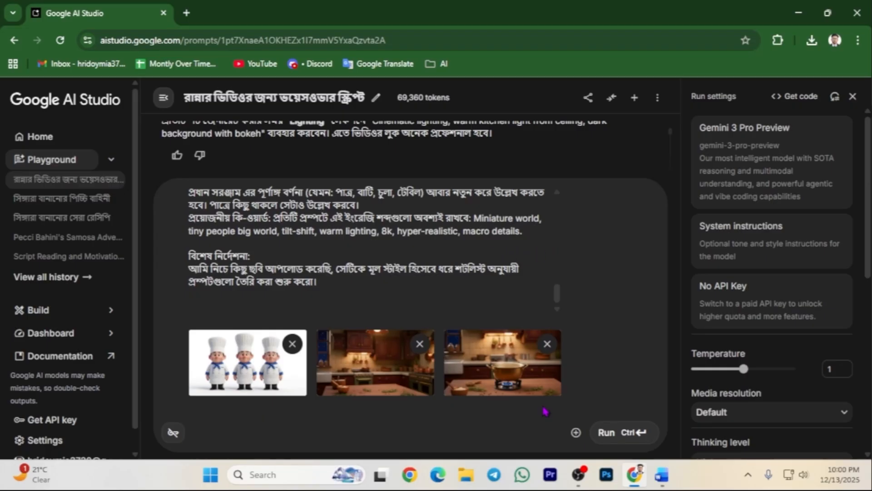
# Run the image-prompt request together with the three attached reference images.
pyautogui.click(613, 435)
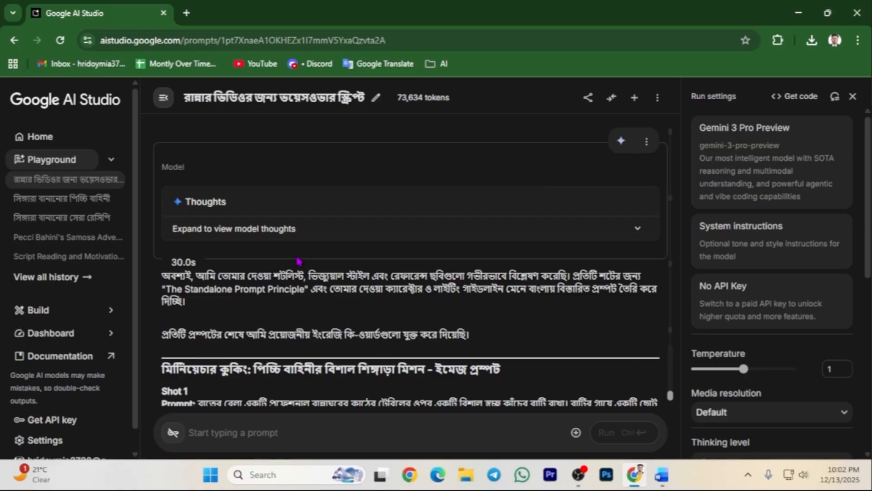
pyautogui.scroll(-2, 296, 261)
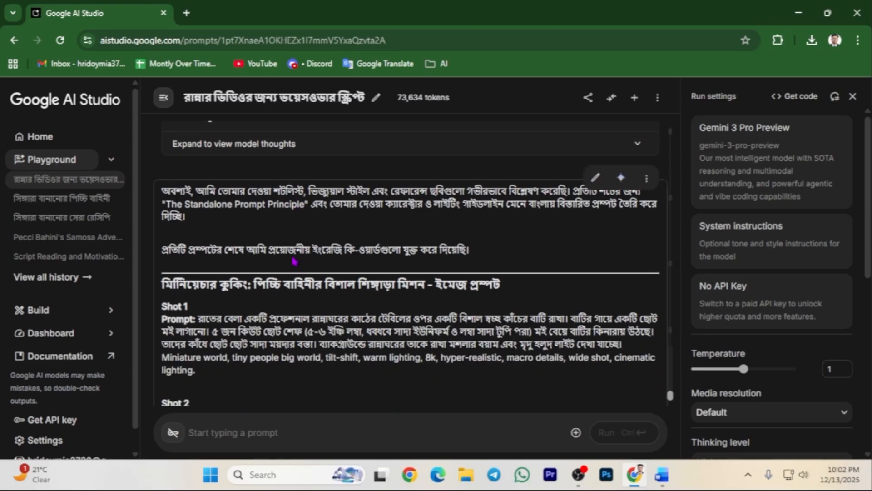
pyautogui.scroll(-3, 294, 259)
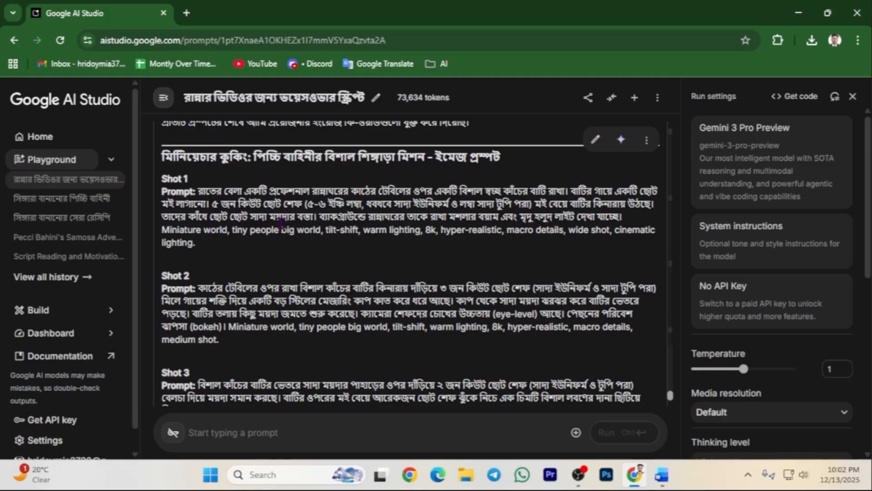
# Read through the Shot 1–6 image prompts, then open Whisk from the AI bookmarks folder.
pyautogui.tripleClick(170, 178)
pyautogui.moveTo(170, 279); pyautogui.dragTo(206, 282)
pyautogui.moveTo(171, 370); pyautogui.dragTo(199, 372)
pyautogui.scroll(-3, 199, 337)
pyautogui.moveTo(176, 285); pyautogui.dragTo(203, 292)
pyautogui.moveTo(167, 368); pyautogui.dragTo(198, 367)
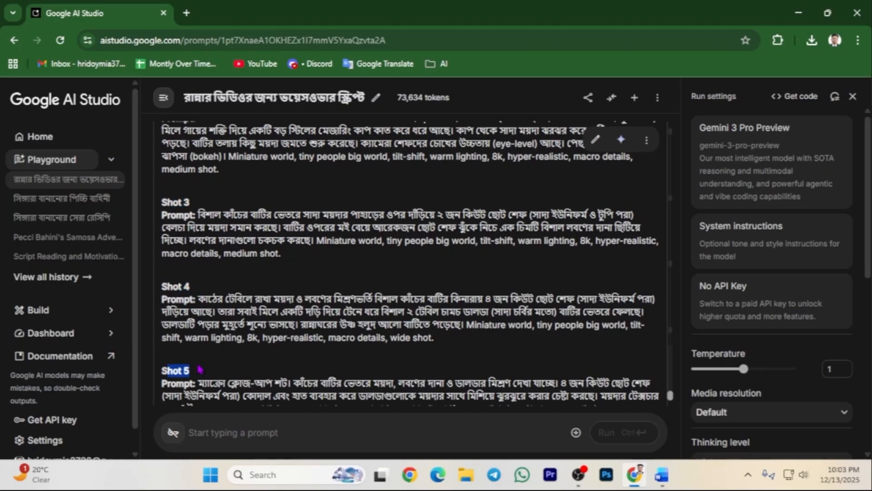
pyautogui.scroll(-2, 168, 264)
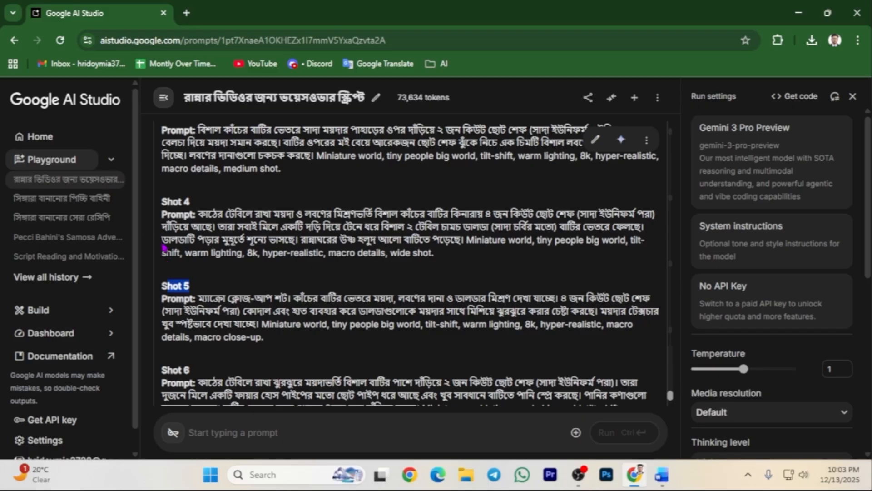
pyautogui.scroll(4, 164, 248)
pyautogui.scroll(4, 256, 183)
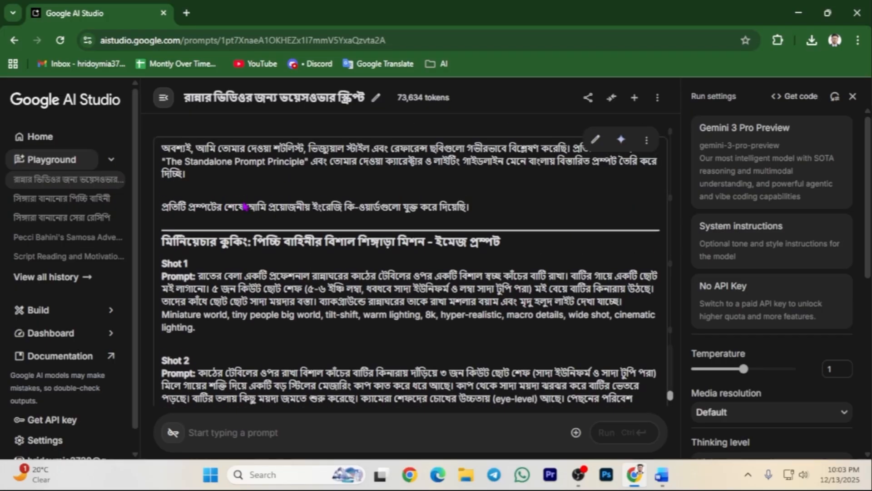
pyautogui.click(440, 63)
pyautogui.click(450, 187)
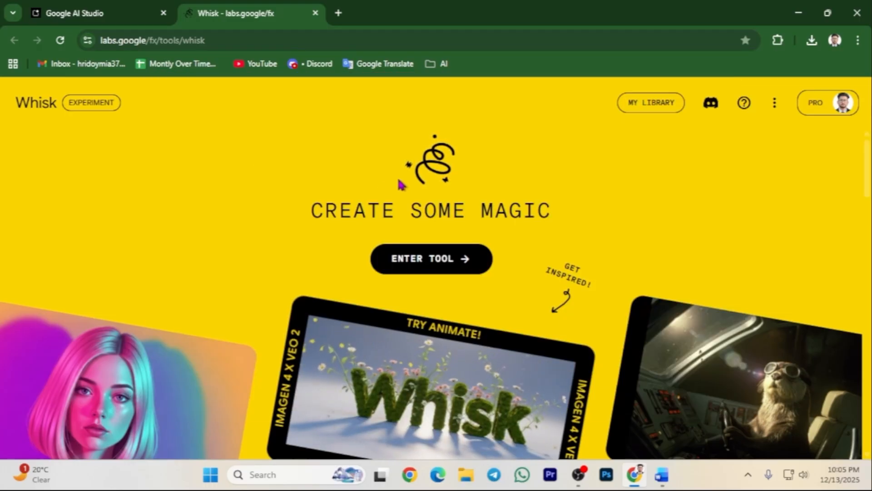
# Start a new Whisk project and paste in the Shot 1 image prompt from AI Studio.
pyautogui.click(430, 264)
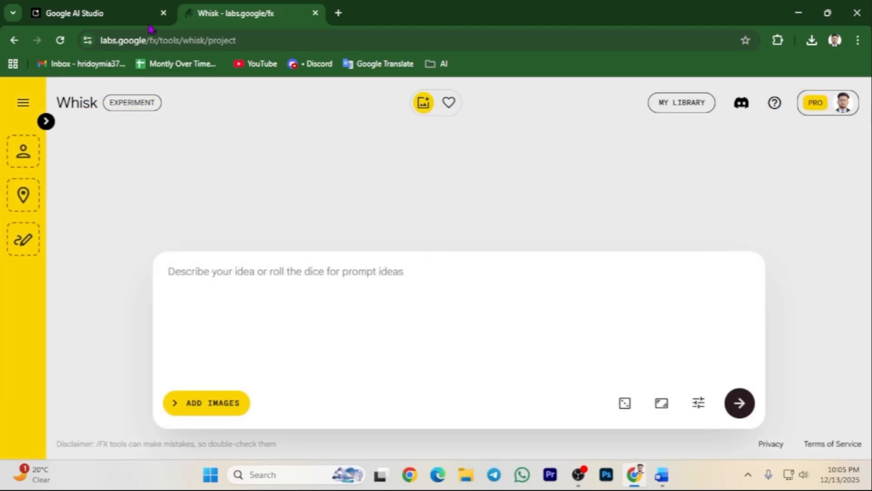
pyautogui.click(147, 14)
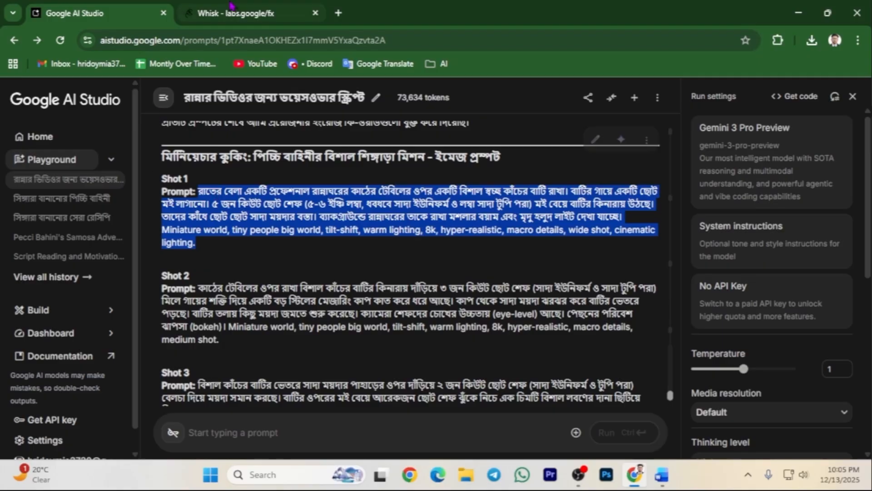
pyautogui.click(241, 13)
# Paste the copied Shot 1 prompt into Whisk's prompt box.
pyautogui.click(403, 402)
pyautogui.hotkey('ctrl', 'v')
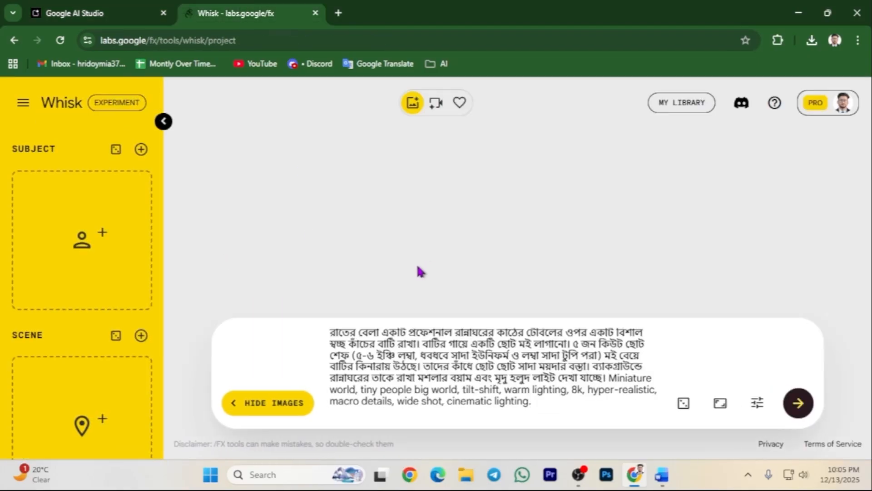
pyautogui.moveTo(30, 148); pyautogui.dragTo(49, 149)
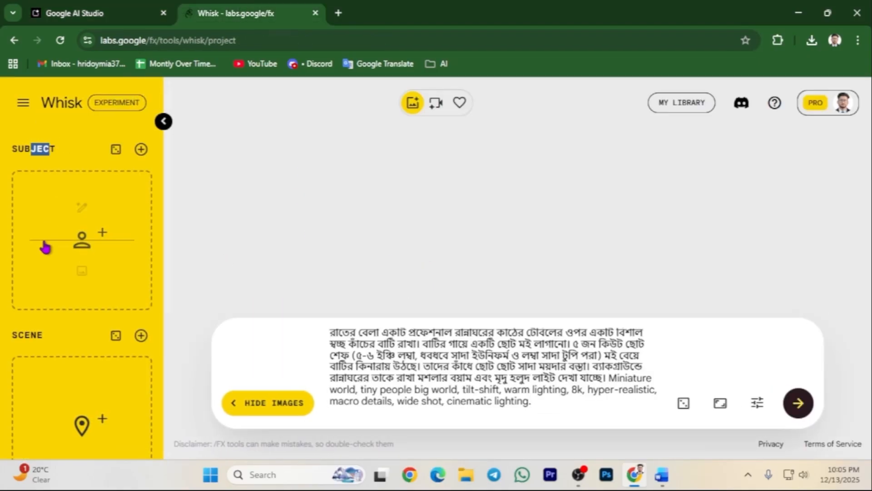
pyautogui.moveTo(19, 336); pyautogui.dragTo(36, 336)
pyautogui.scroll(-1, 42, 313)
pyautogui.scroll(-3, 43, 307)
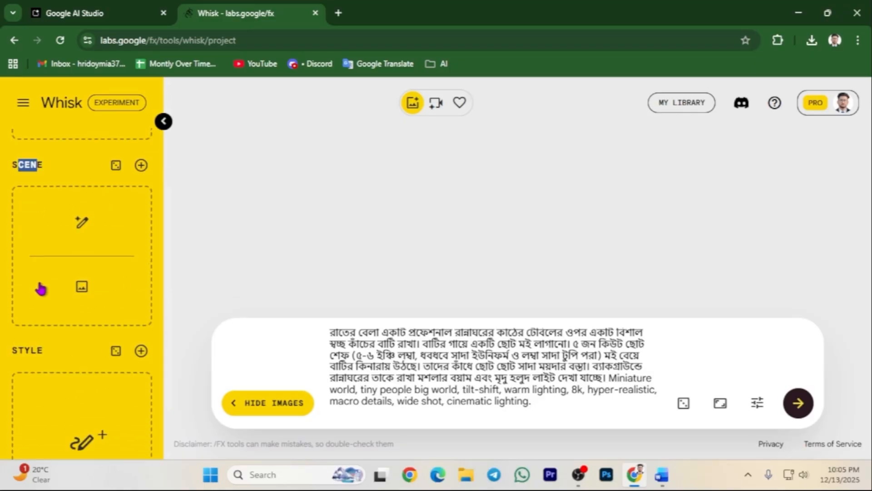
pyautogui.scroll(4, 35, 288)
# Upload the three-chef image as Whisk's Subject.
pyautogui.moveTo(66, 261)
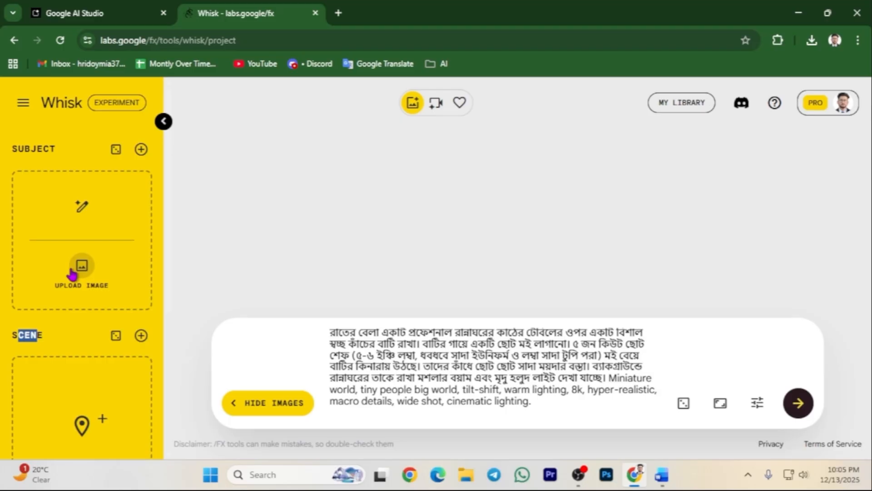
pyautogui.click(78, 267)
pyautogui.doubleClick(160, 125)
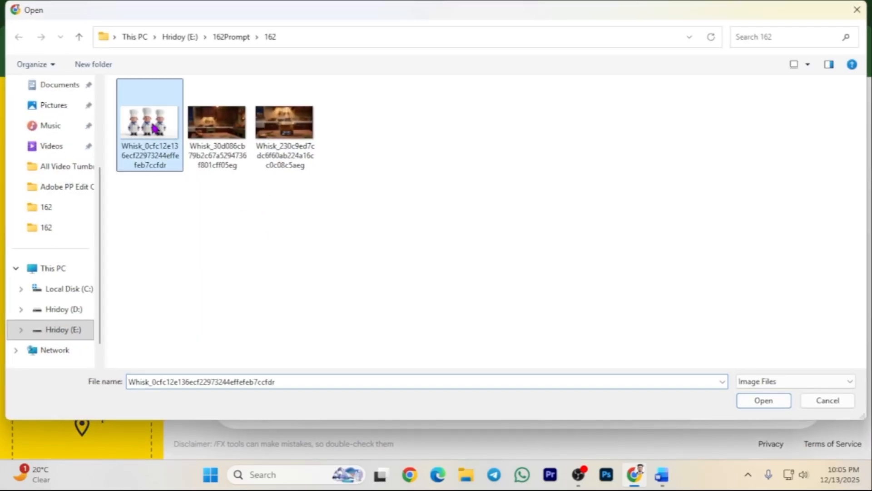
# Upload the second wooden kitchen image as Whisk's Scene reference.
pyautogui.scroll(-4, 82, 296)
pyautogui.moveTo(84, 308)
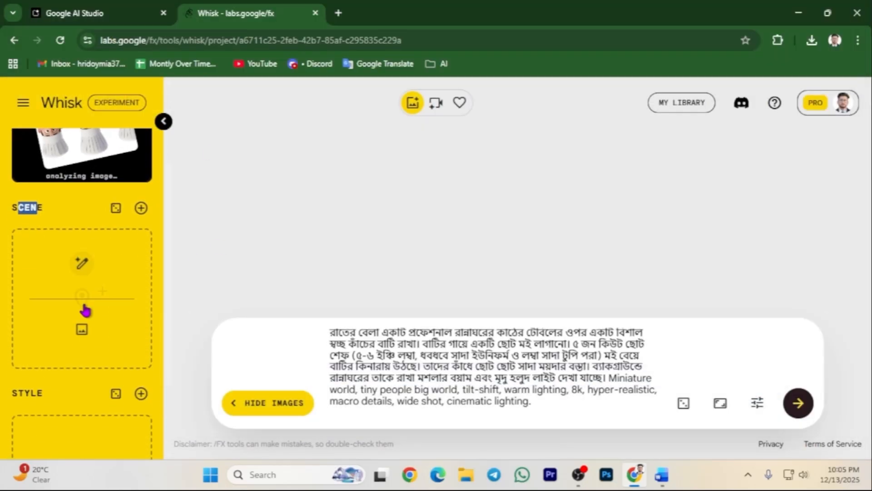
pyautogui.click(82, 338)
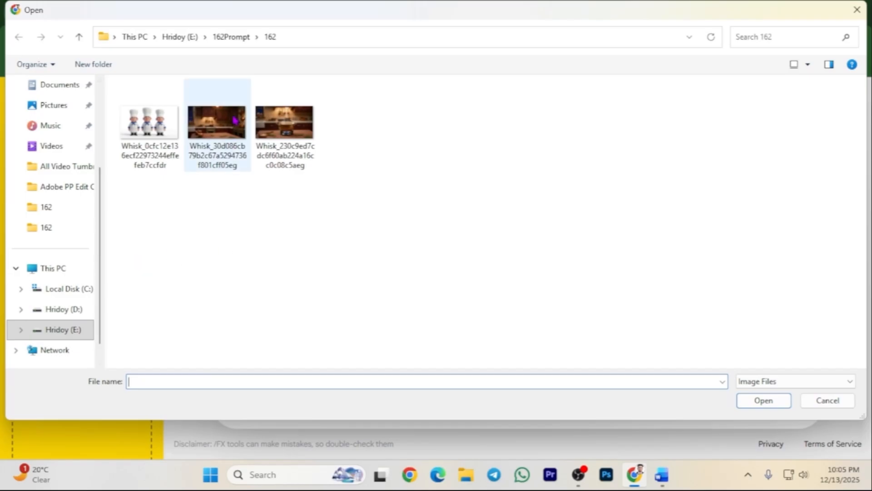
pyautogui.click(224, 123)
pyautogui.doubleClick(225, 123)
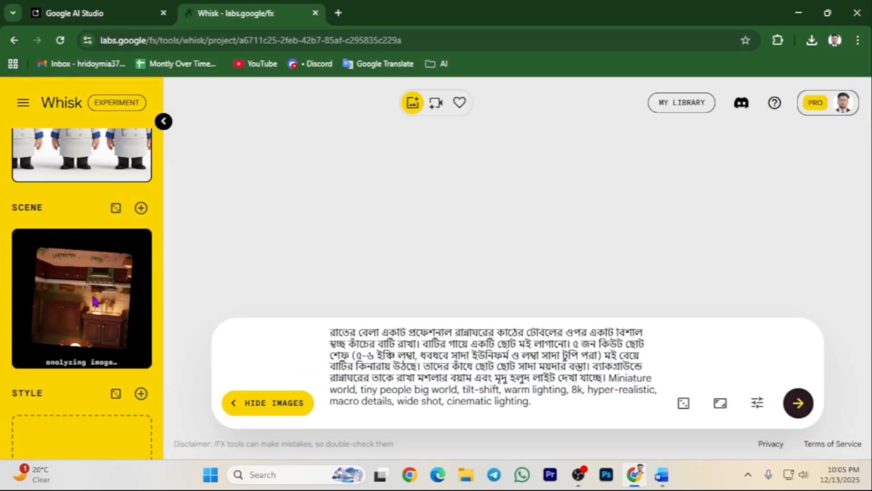
pyautogui.scroll(4, 95, 301)
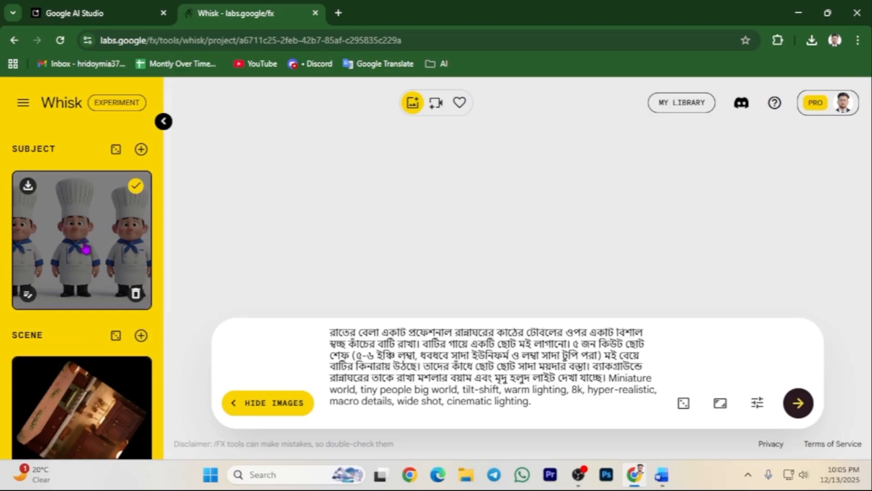
pyautogui.rightClick(209, 365)
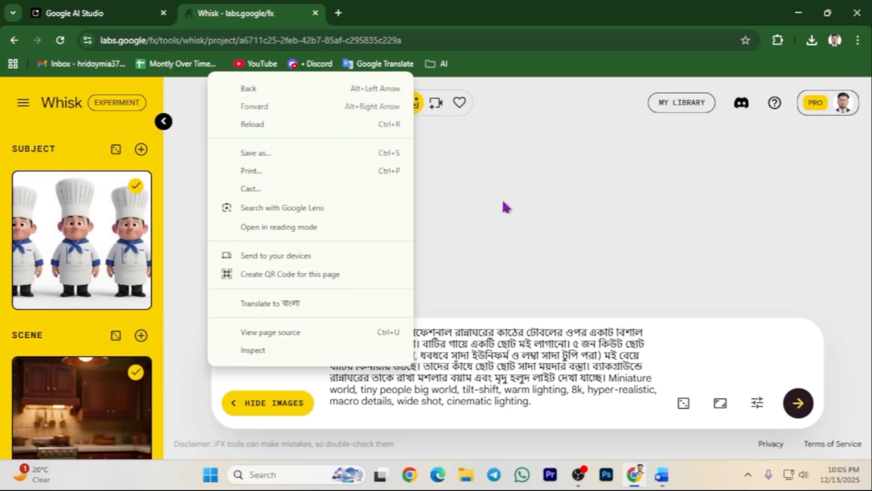
pyautogui.click(501, 229)
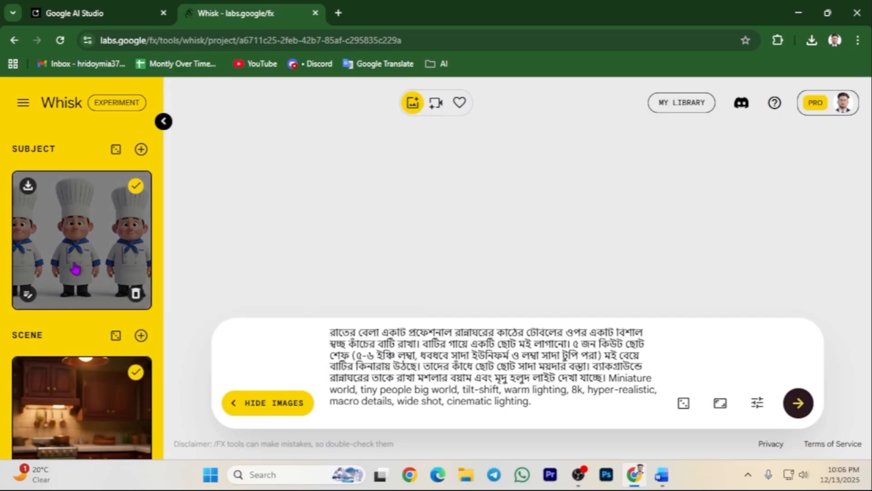
pyautogui.scroll(-3, 83, 338)
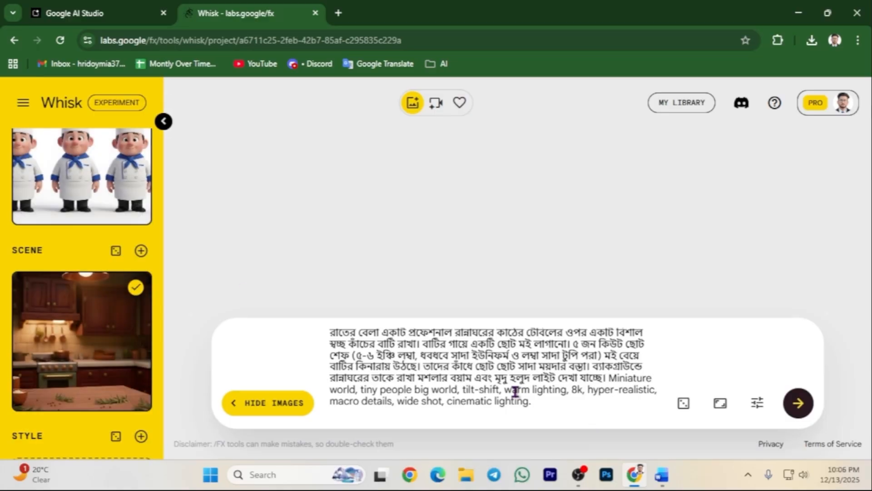
# Generate the Shot 1 images, review the first one enlarged, and download it as a JPEG.
pyautogui.click(793, 404)
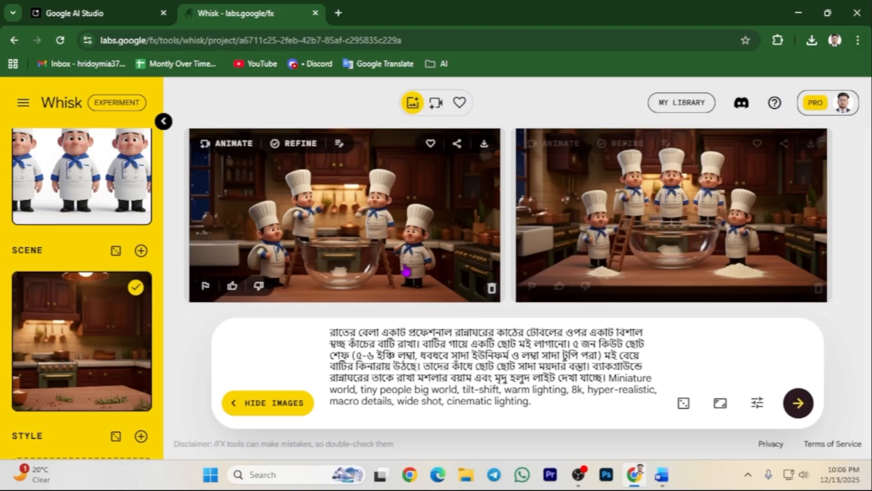
pyautogui.click(406, 267)
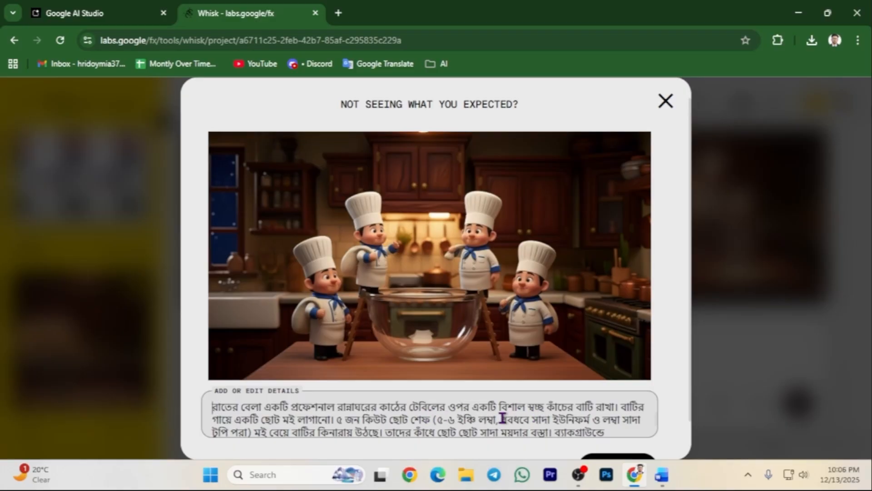
pyautogui.click(666, 102)
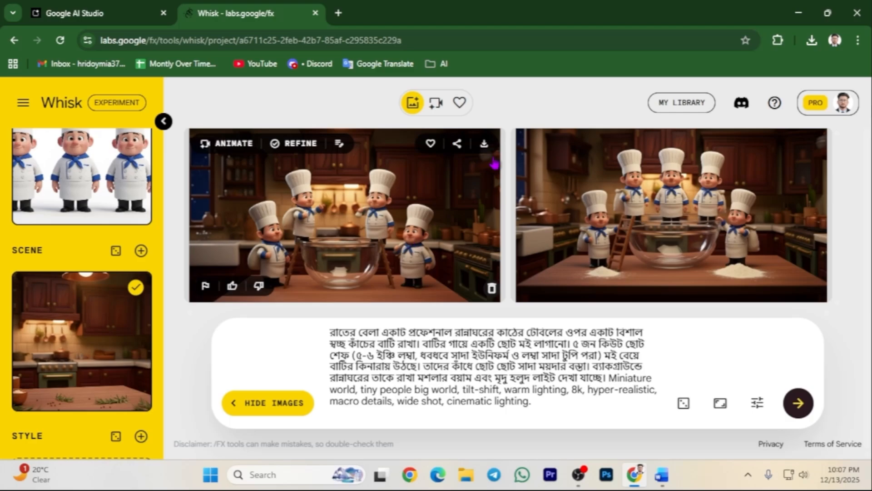
pyautogui.click(484, 143)
# Rename the first downloaded Whisk image in Downloads to 'shot 1', then return to Whisk.
pyautogui.click(465, 474)
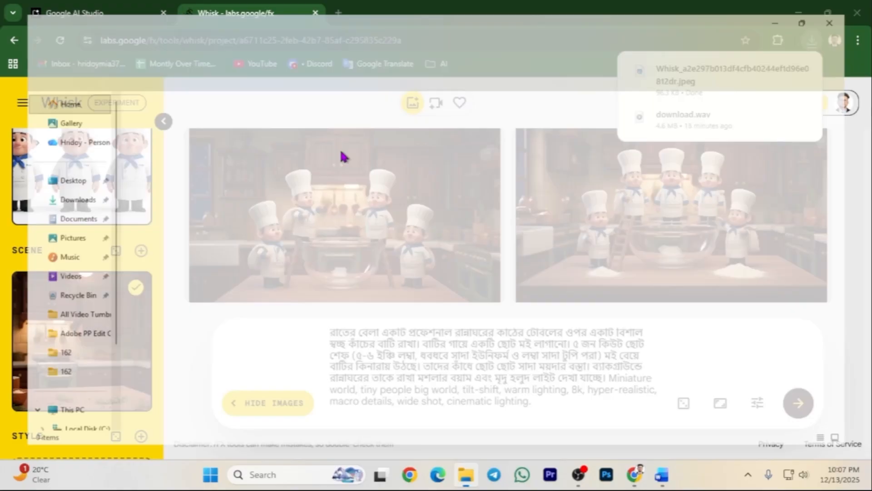
pyautogui.click(53, 198)
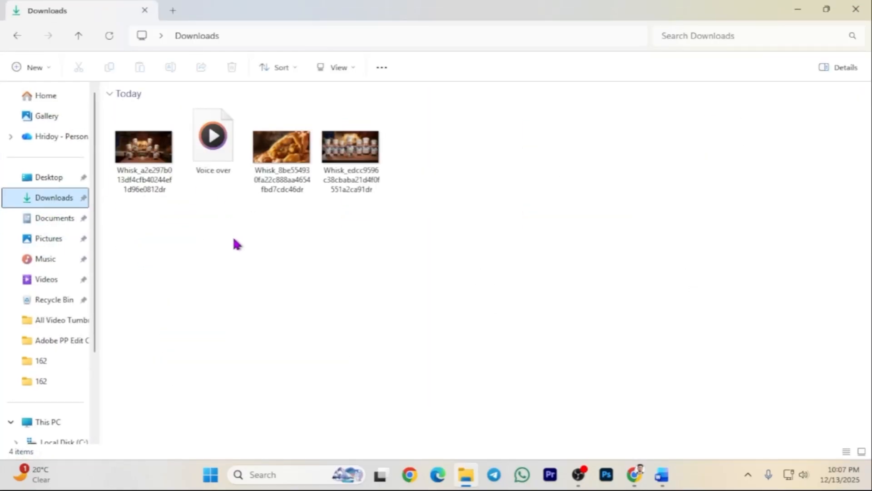
pyautogui.rightClick(165, 150)
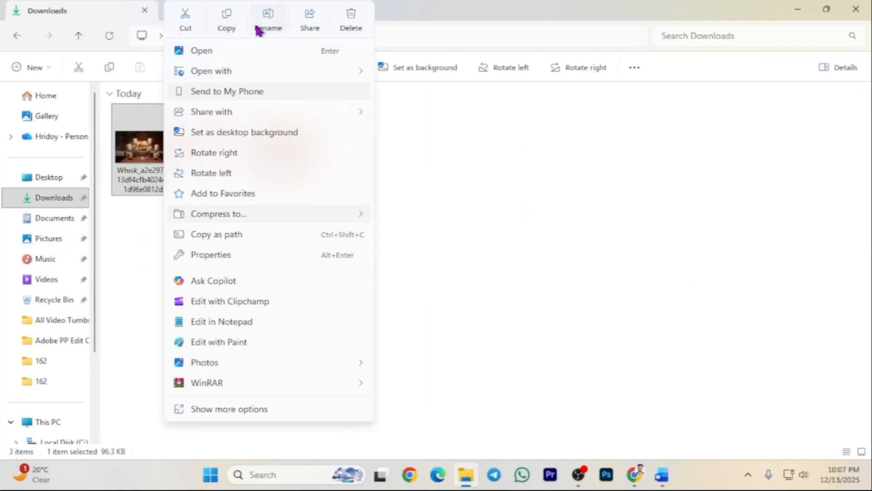
pyautogui.click(268, 20)
pyautogui.press('BackSpace')
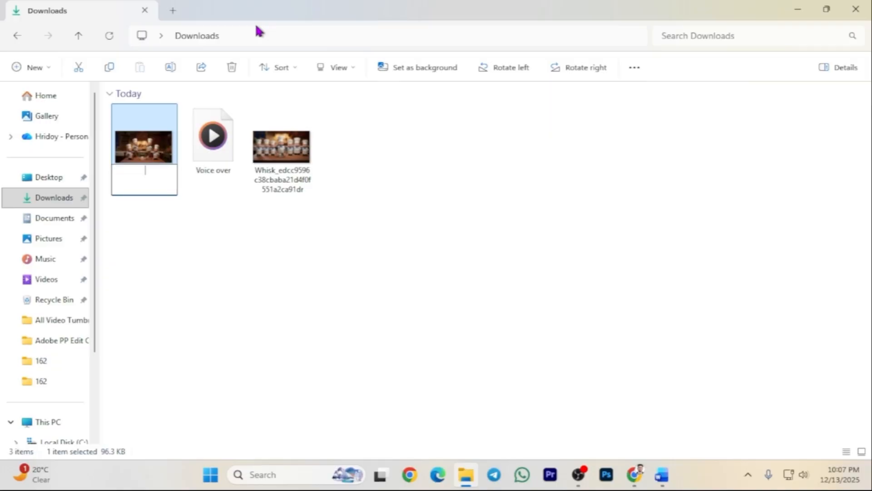
pyautogui.write('shot 1')
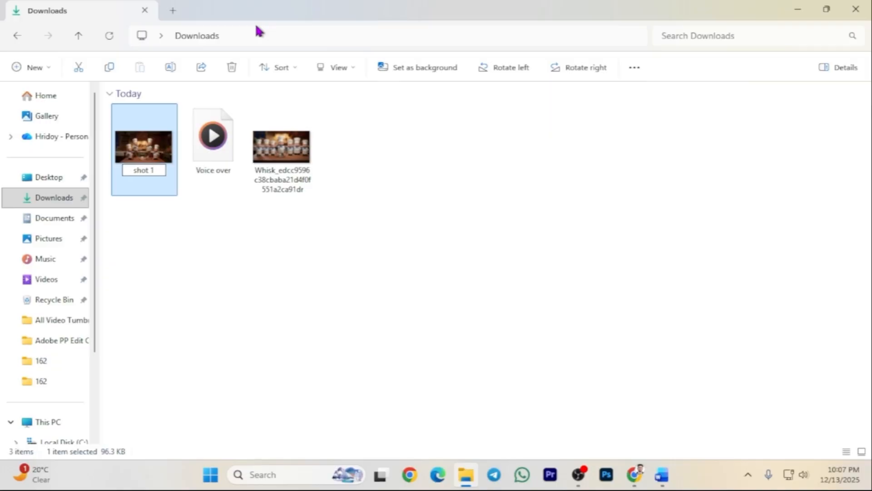
pyautogui.press('Return')
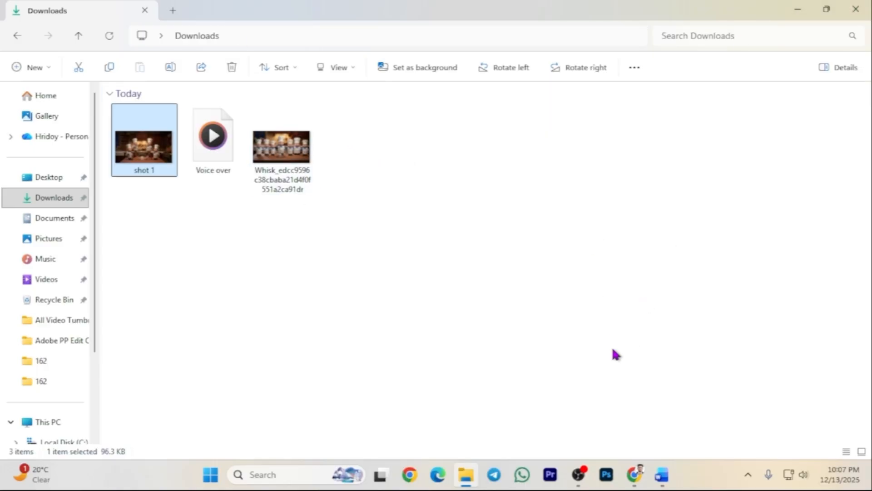
pyautogui.click(635, 474)
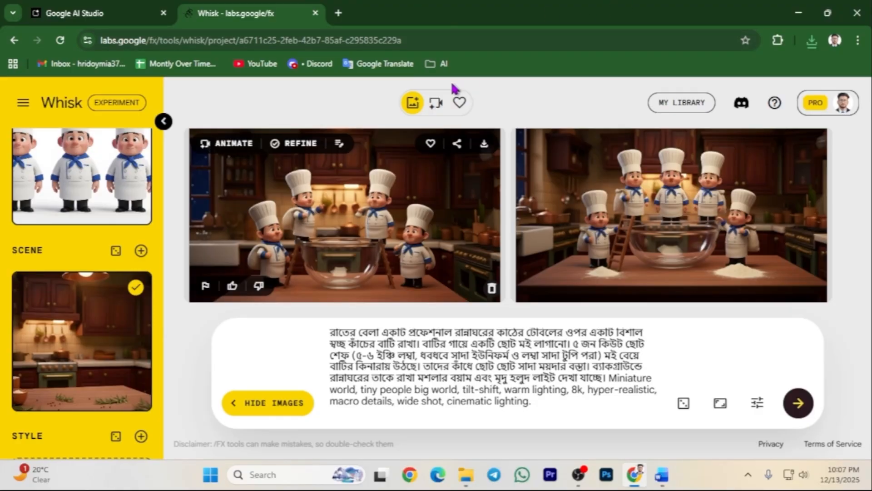
# Copy the Shot 2 image prompt from Gemini's reply in AI Studio and return to Whisk.
pyautogui.click(95, 13)
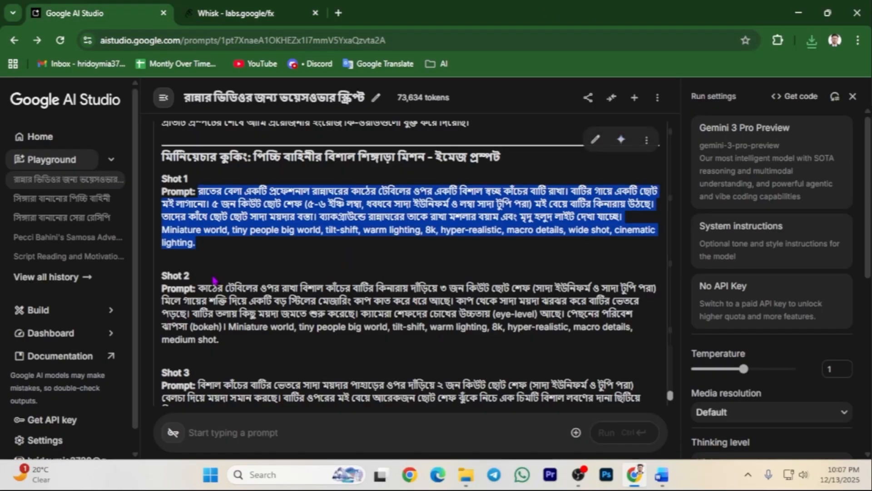
pyautogui.moveTo(199, 284); pyautogui.dragTo(275, 344)
pyautogui.rightClick(257, 318)
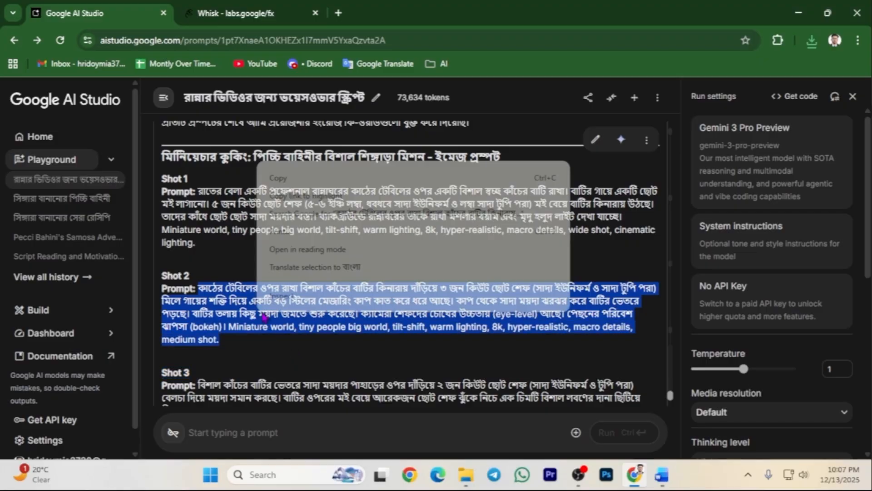
pyautogui.click(281, 184)
pyautogui.click(223, 10)
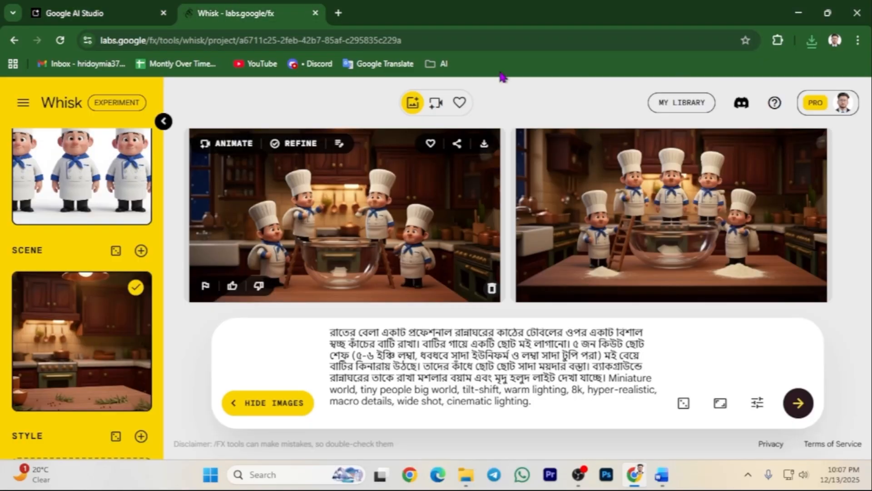
# Replace Whisk's prompt with the Shot 2 text of chefs tipping flour into the bowl.
pyautogui.tripleClick(423, 367)
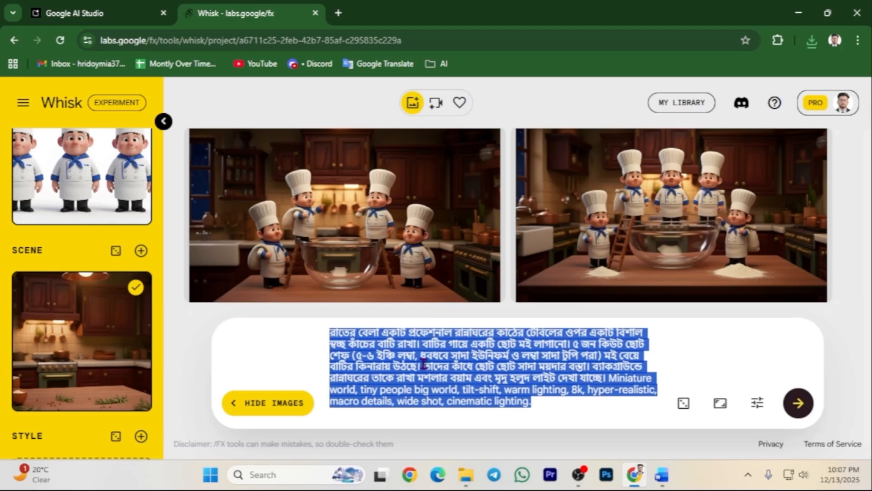
pyautogui.rightClick(423, 369)
pyautogui.click(468, 139)
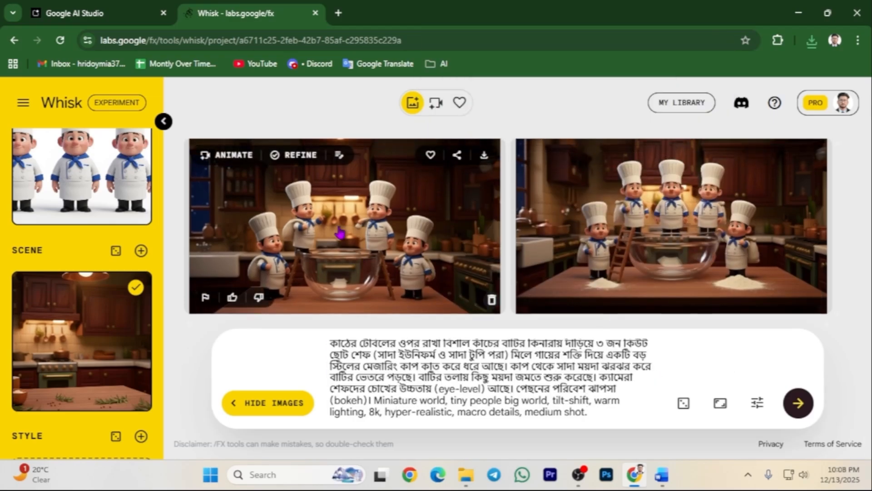
pyautogui.scroll(2, 100, 249)
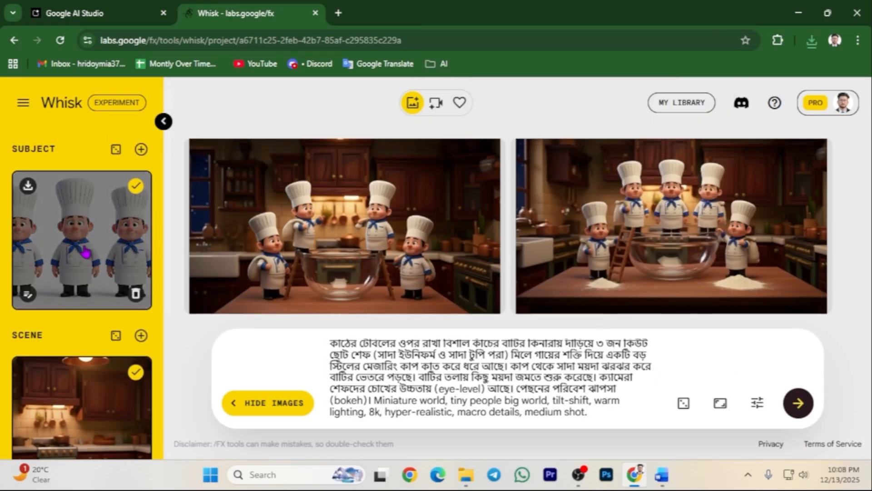
pyautogui.scroll(-3, 77, 306)
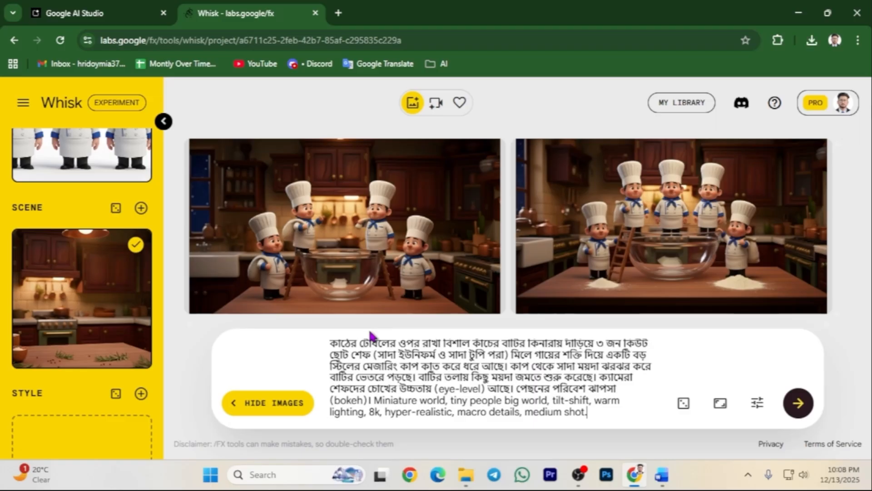
# Replace Whisk's Scene reference with the downloaded shot 1 image.
pyautogui.moveTo(106, 313)
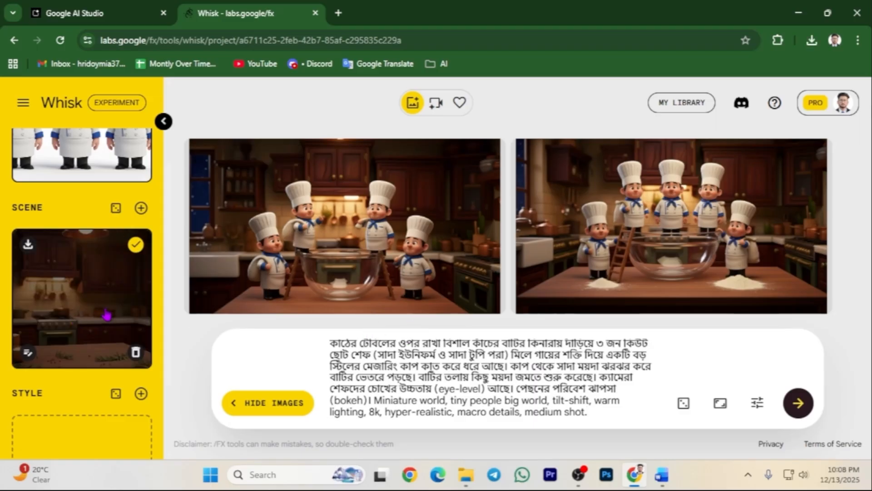
pyautogui.click(134, 359)
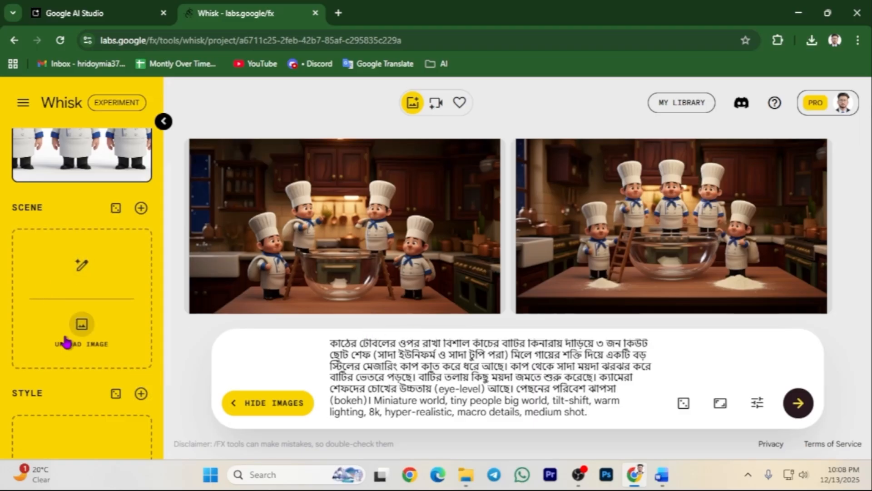
pyautogui.click(79, 341)
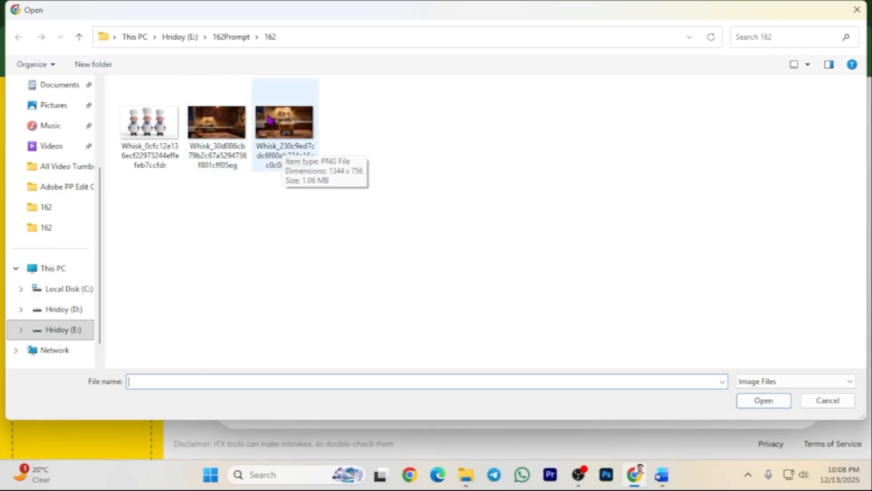
pyautogui.scroll(3, 54, 107)
pyautogui.click(59, 192)
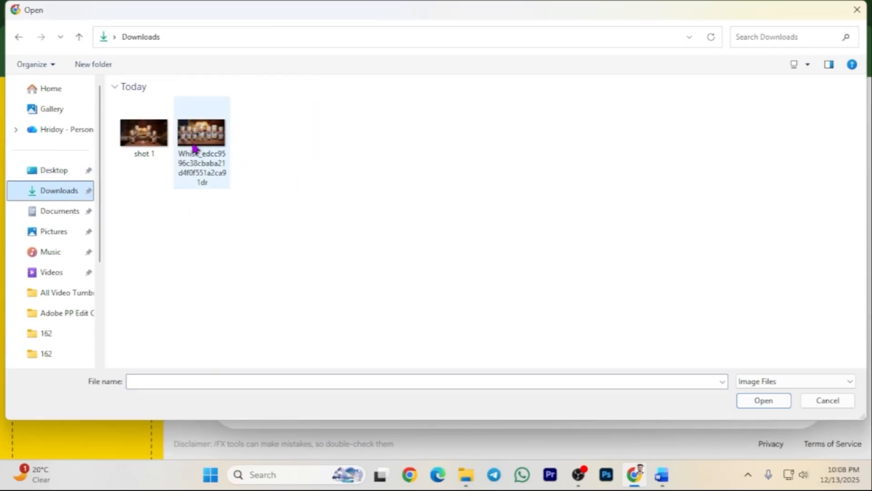
pyautogui.doubleClick(141, 136)
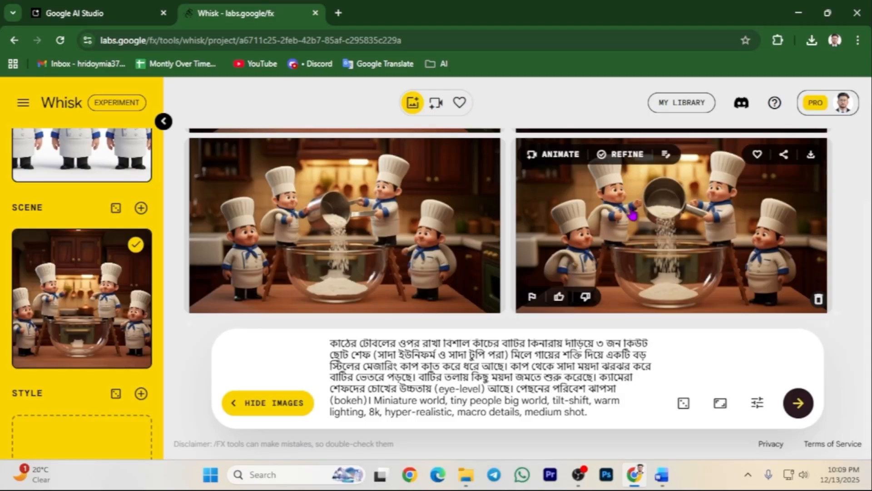
# Download one of the two new flour-pouring Shot 2 images.
pyautogui.scroll(1, 638, 217)
pyautogui.scroll(-1, 638, 218)
pyautogui.click(811, 156)
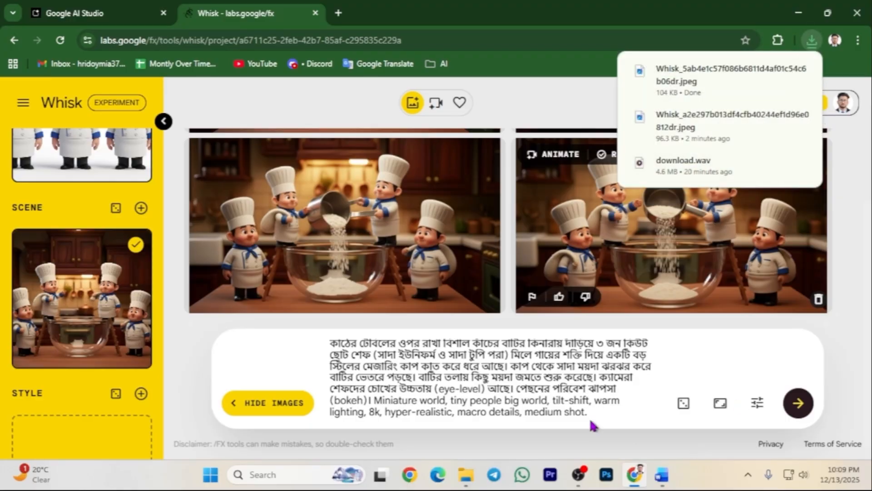
# Rename the new Whisk download in Downloads to 'shot 2', then switch back to AI Studio.
pyautogui.click(465, 474)
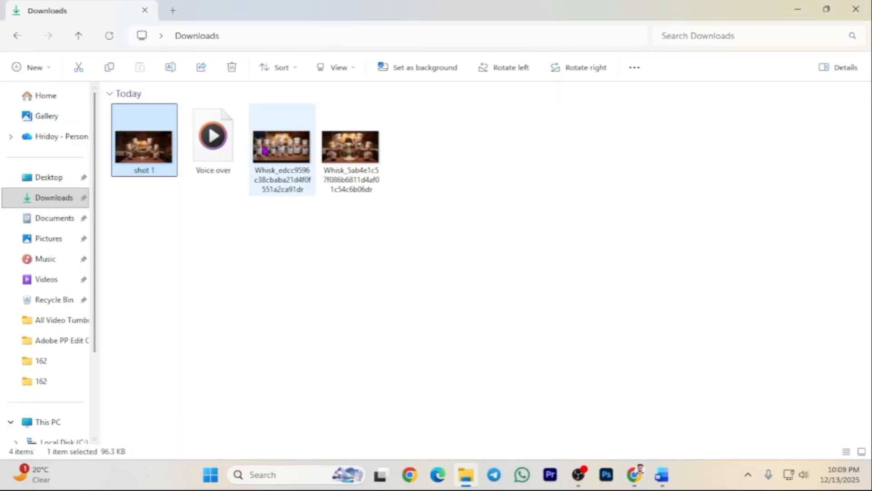
pyautogui.rightClick(364, 156)
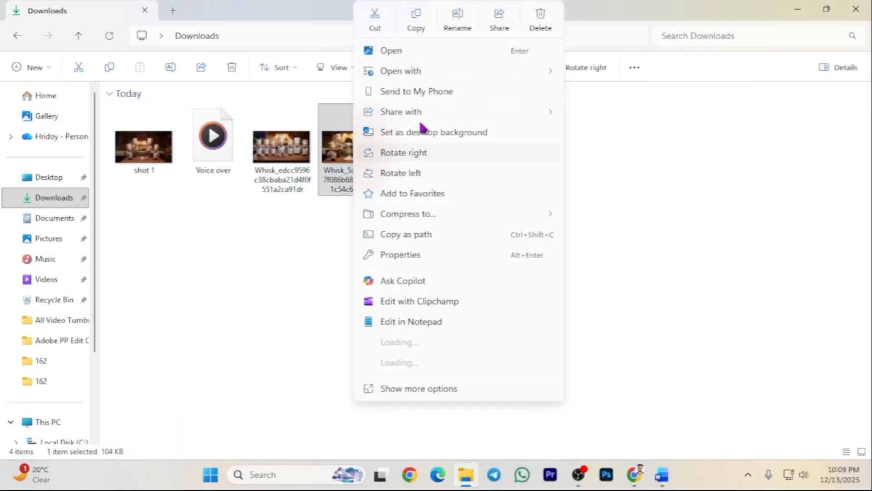
pyautogui.click(458, 23)
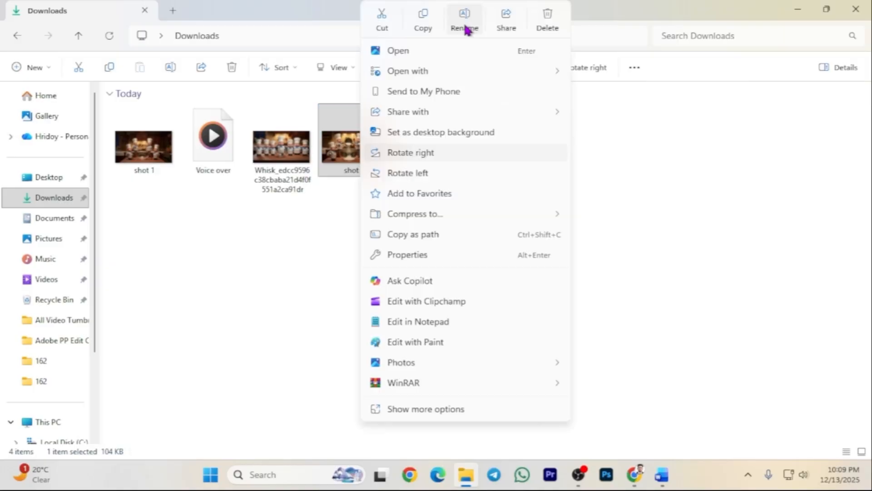
pyautogui.click(466, 24)
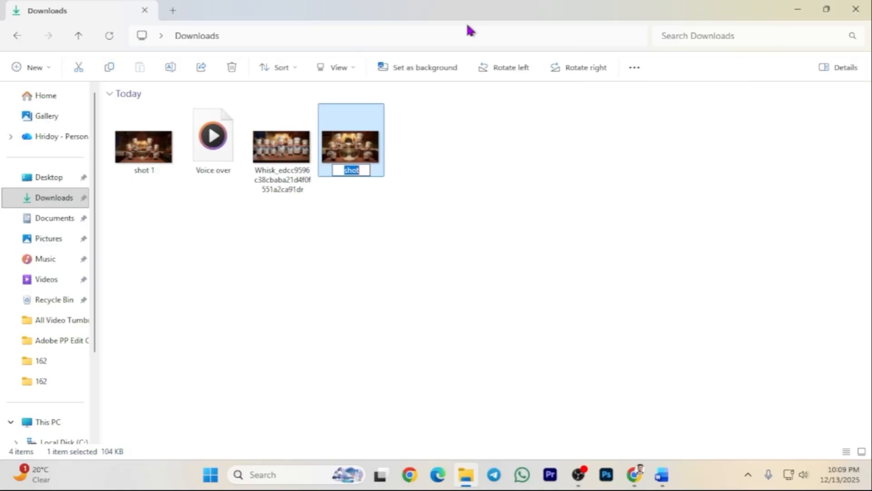
pyautogui.click(365, 175)
pyautogui.write('2')
pyautogui.press('Return')
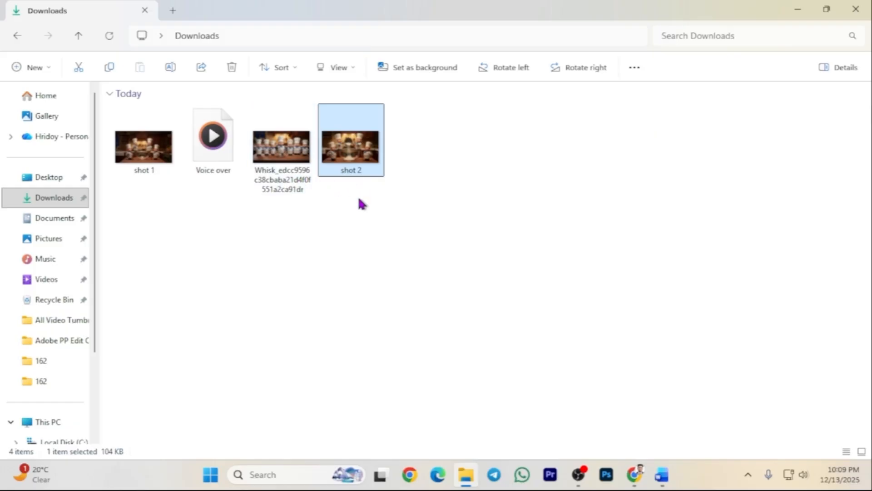
pyautogui.click(636, 474)
# Copy the Shot 3 prompt text from AI Studio.
pyautogui.scroll(-3, 222, 312)
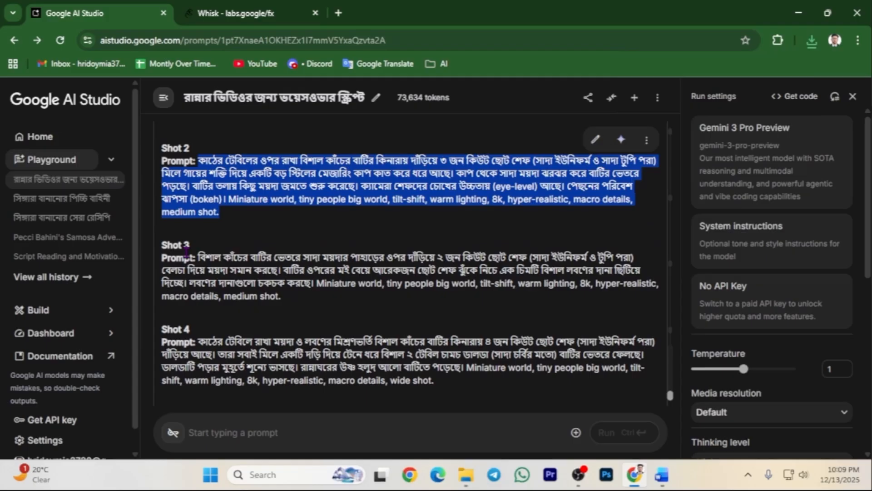
pyautogui.moveTo(199, 256); pyautogui.dragTo(303, 300)
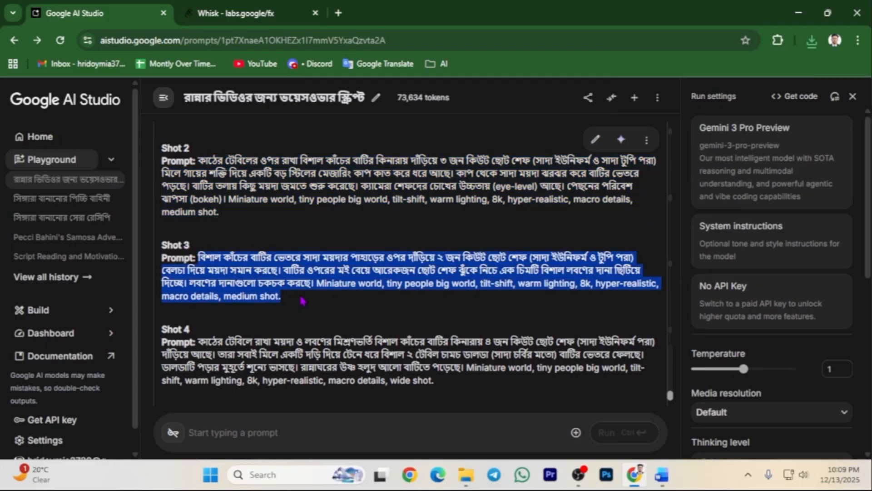
pyautogui.rightClick(258, 270)
pyautogui.click(290, 286)
pyautogui.click(237, 13)
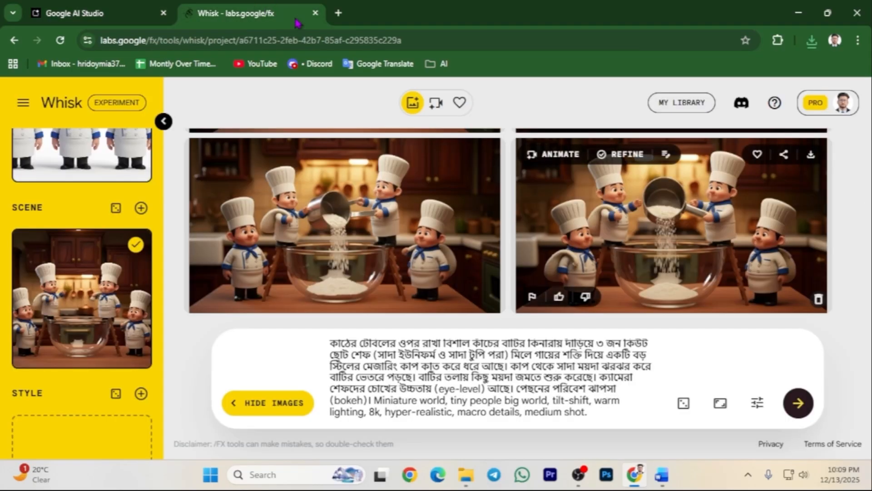
# Replace Whisk's prompt with the Shot 3 flour-and-salt text, generate images, then return to AI Studio.
pyautogui.hotkey('ctrl', 'a')
pyautogui.rightClick(424, 349)
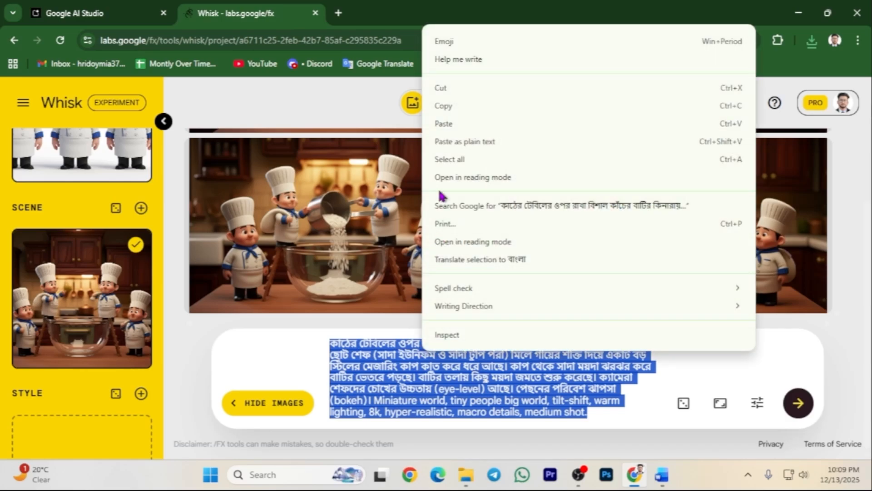
pyautogui.click(462, 130)
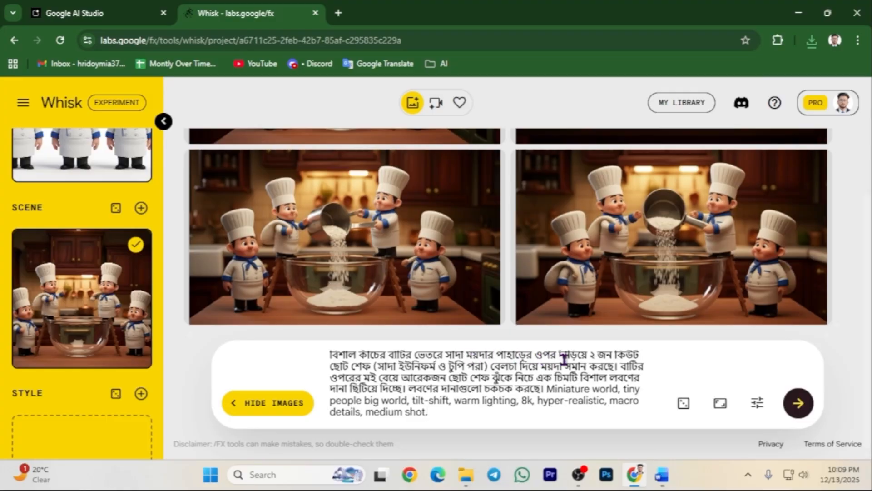
pyautogui.scroll(4, 84, 248)
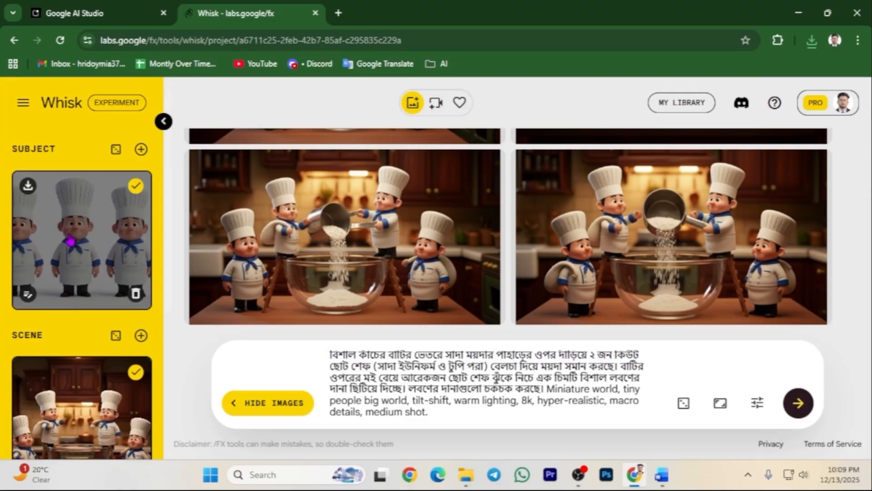
pyautogui.scroll(-5, 83, 313)
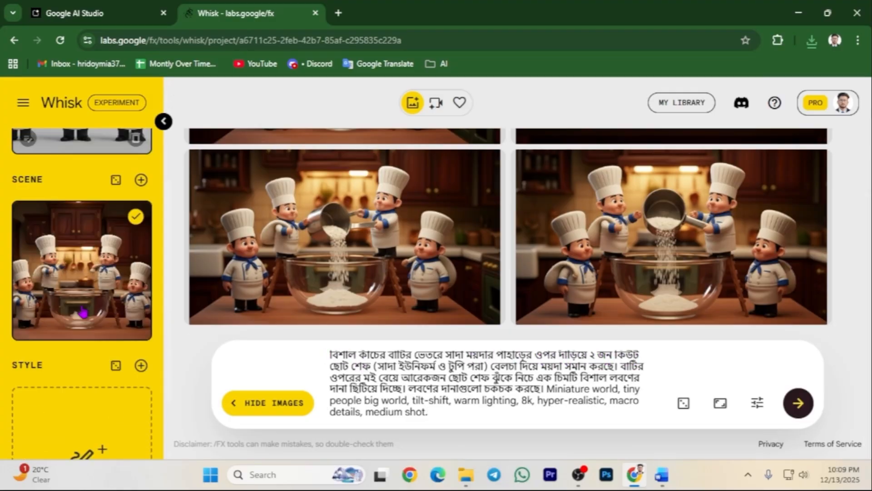
pyautogui.click(798, 403)
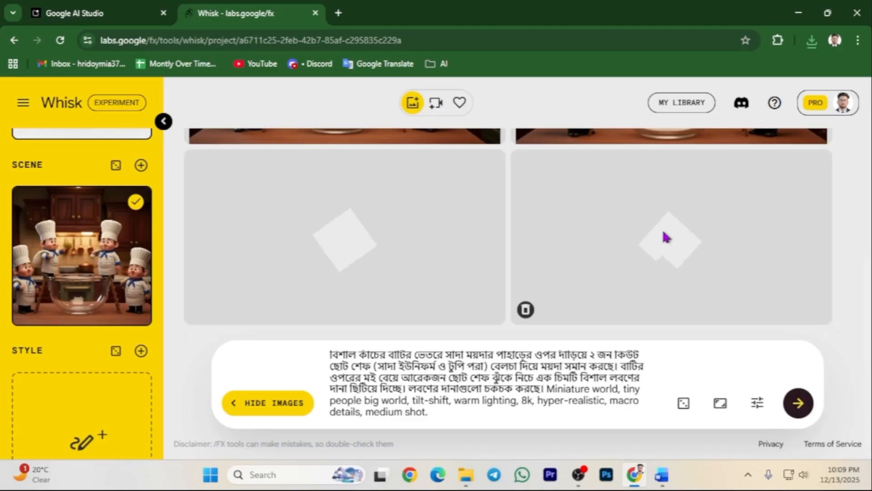
pyautogui.scroll(2, 627, 205)
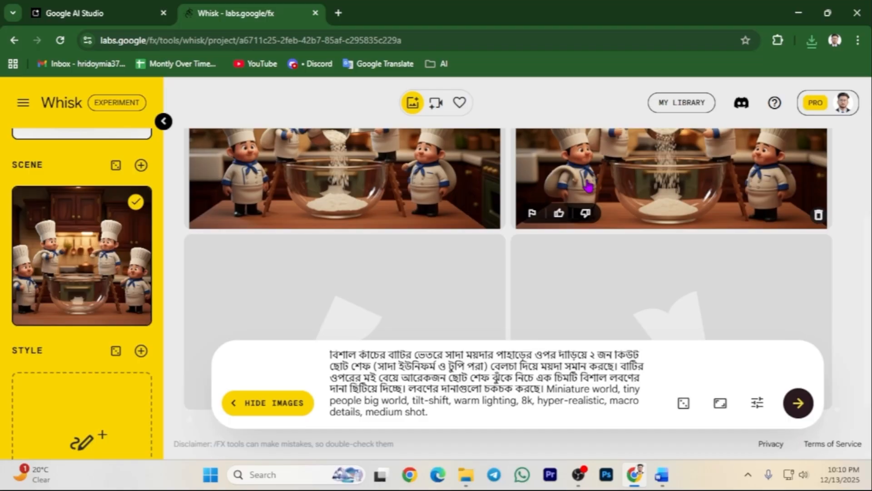
pyautogui.click(112, 14)
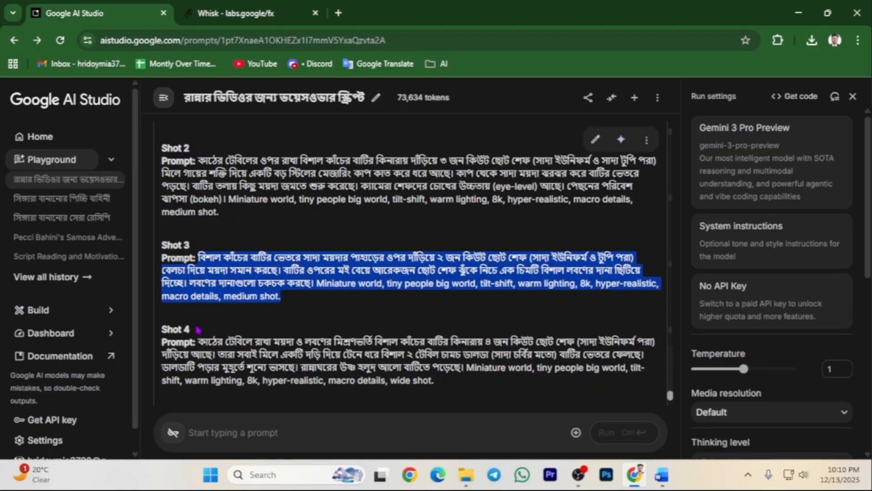
# Scroll further down the AI Studio shot prompt list.
pyautogui.scroll(-2, 164, 339)
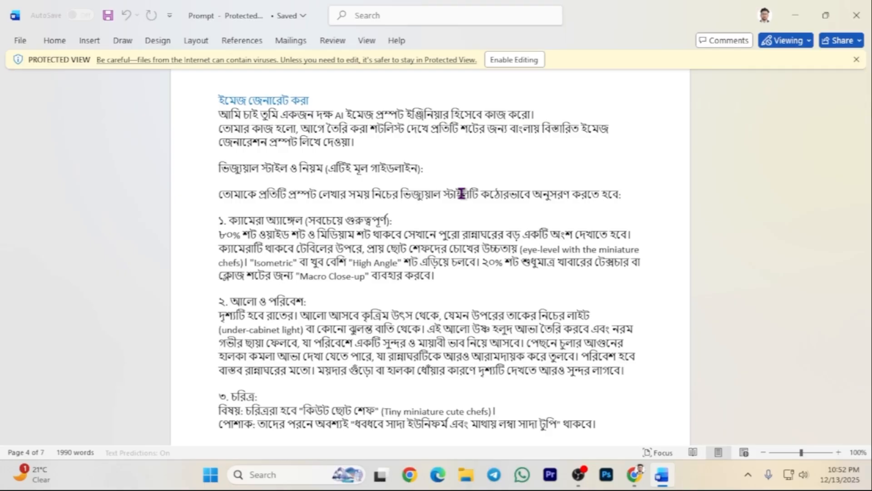
# Copy Word's 512-word video-generation prompt through the English voice-direction paragraph, then return to AI Studio.
pyautogui.scroll(-10, 409, 197)
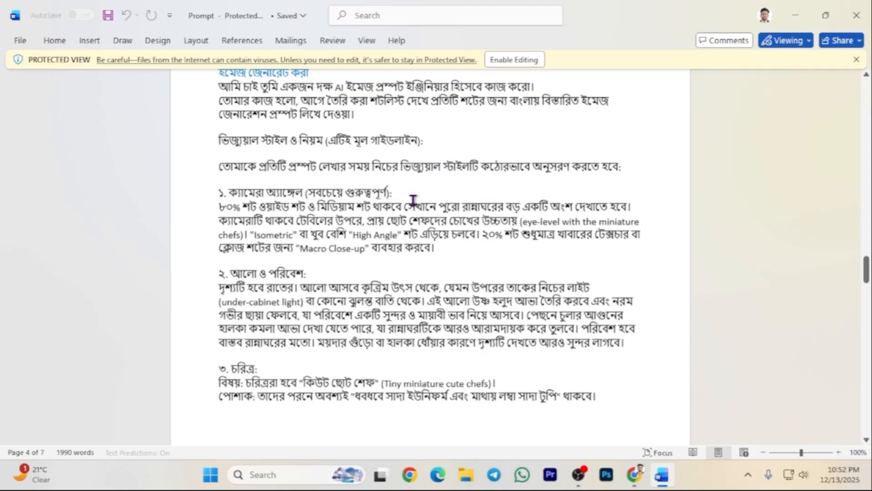
pyautogui.scroll(-15, 406, 198)
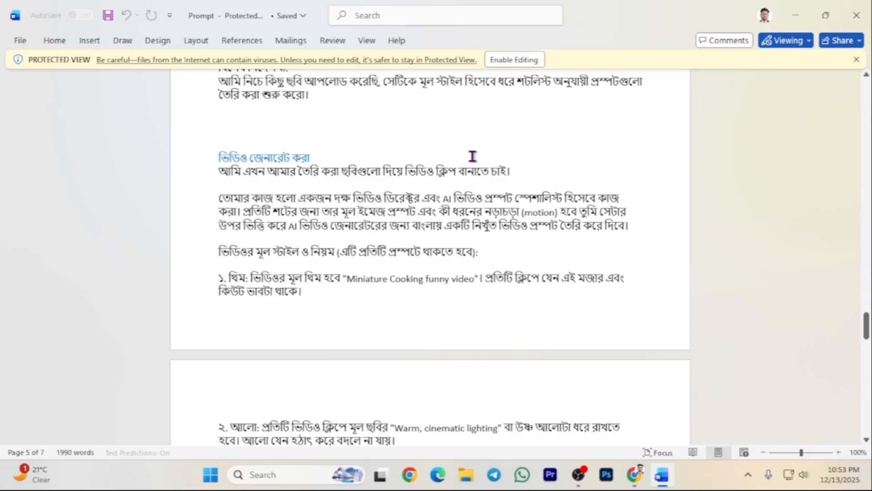
pyautogui.scroll(-3, 468, 159)
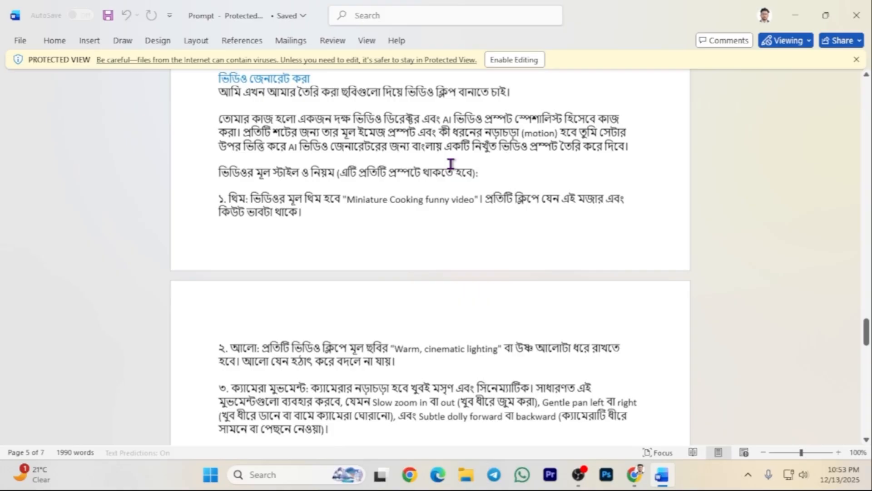
pyautogui.scroll(-2, 451, 164)
pyautogui.scroll(-4, 451, 163)
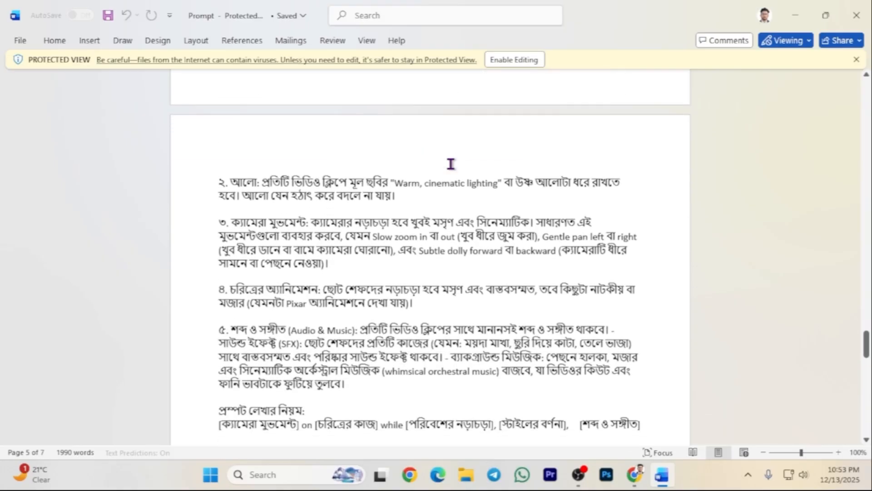
pyautogui.scroll(-1, 450, 165)
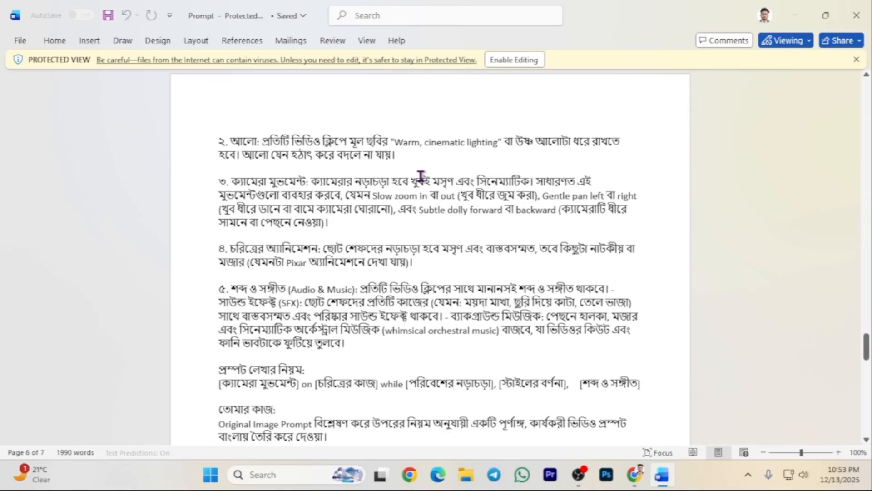
pyautogui.scroll(-2, 421, 176)
pyautogui.scroll(-2, 359, 204)
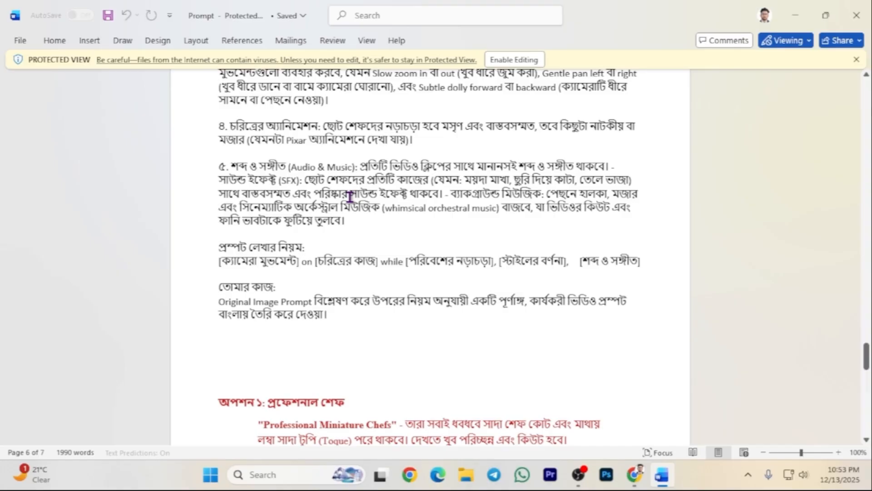
pyautogui.scroll(-1, 351, 197)
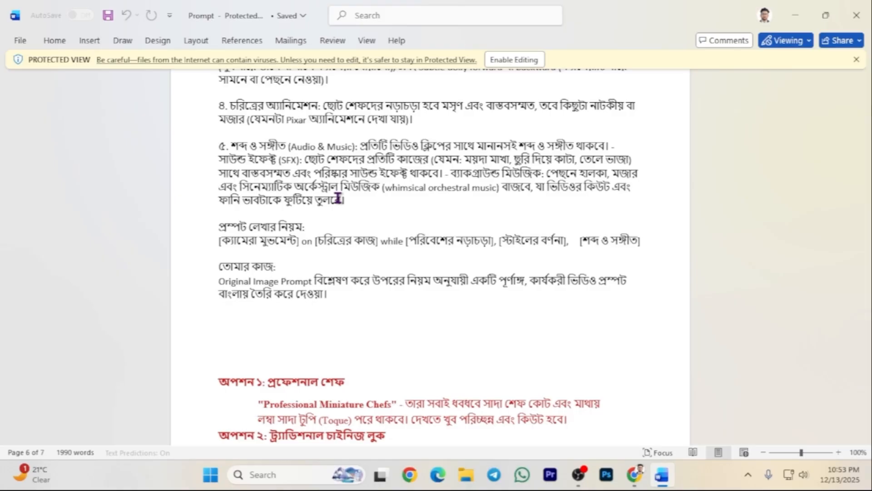
pyautogui.scroll(10, 338, 198)
pyautogui.moveTo(219, 231); pyautogui.dragTo(257, 361)
pyautogui.rightClick(287, 239)
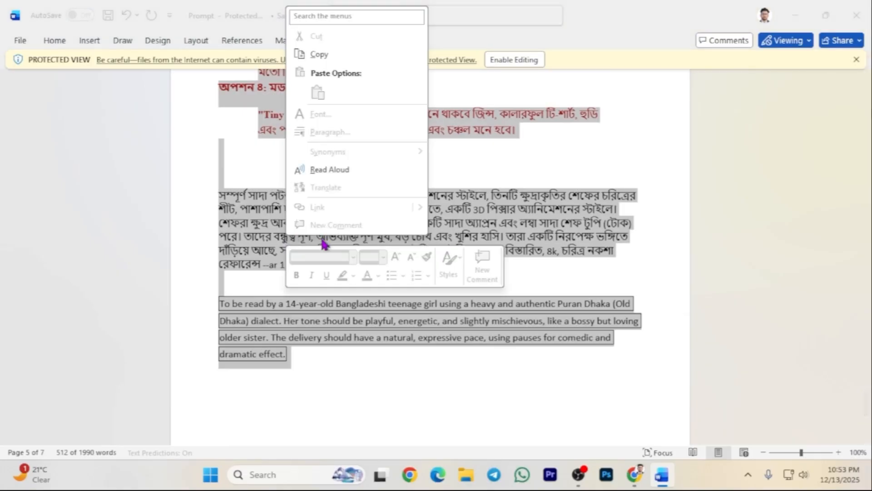
pyautogui.click(318, 55)
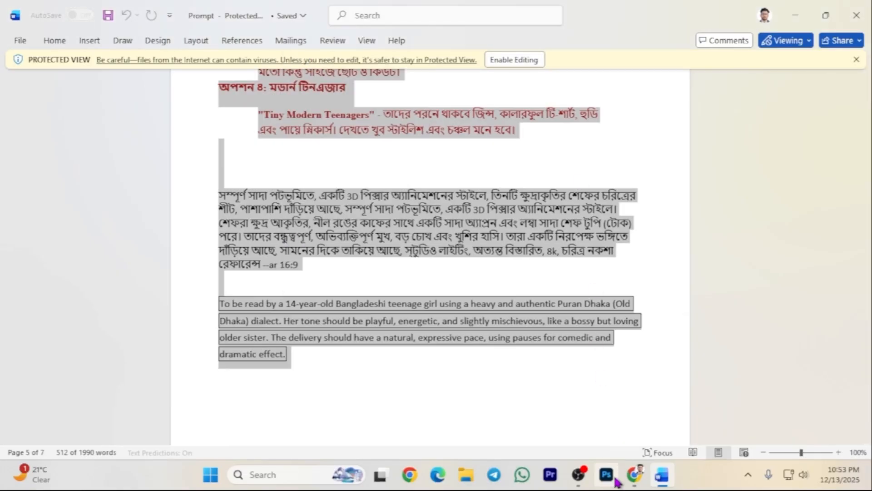
pyautogui.click(635, 475)
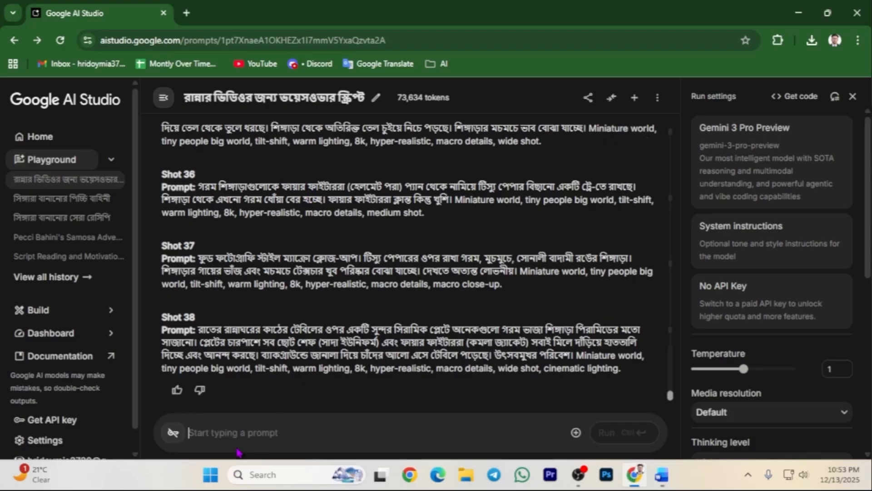
# Paste the video-prompt instructions into AI Studio and run them for a shot-by-shot prompt table.
pyautogui.rightClick(238, 429)
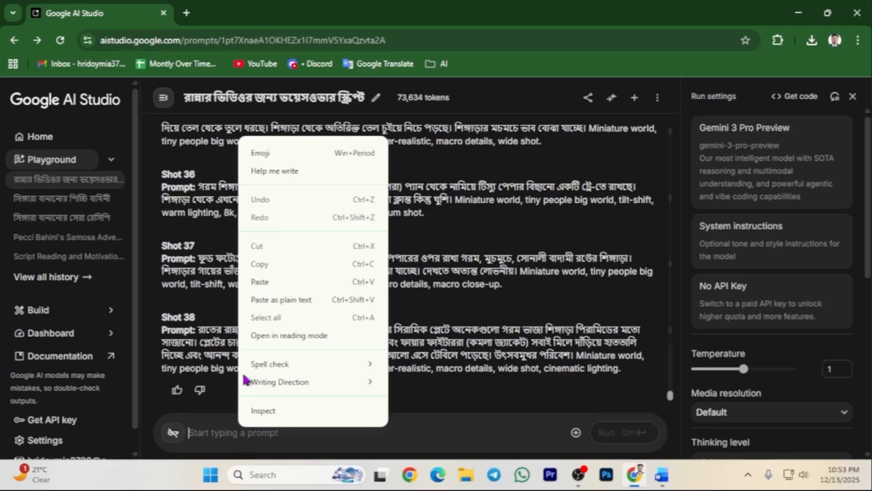
pyautogui.click(263, 282)
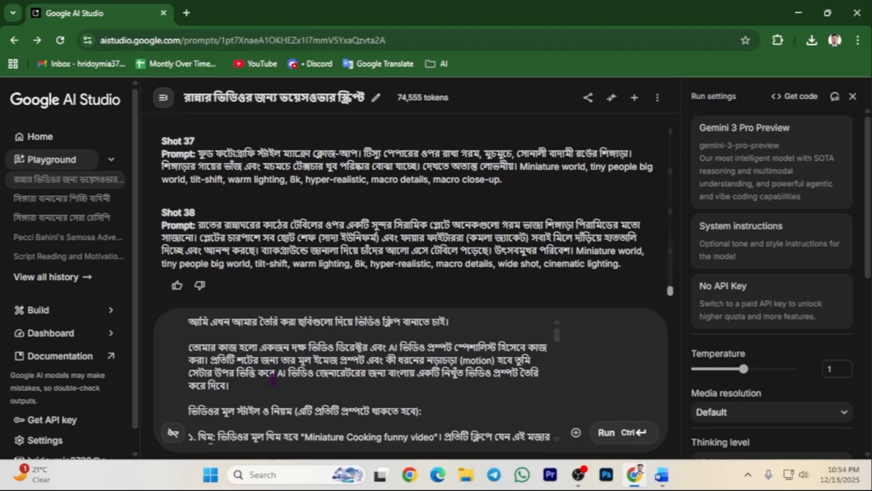
pyautogui.scroll(-10, 273, 379)
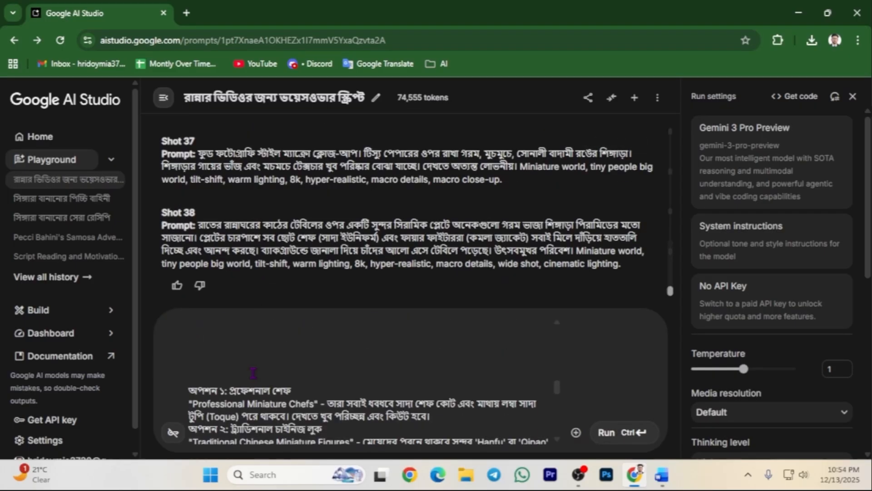
pyautogui.click(622, 432)
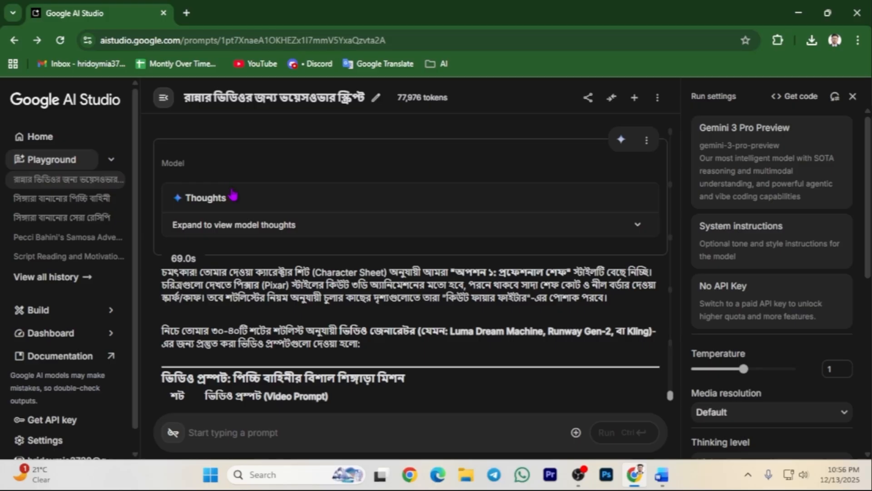
# Review Gemini's video prompts, select the shot 1 prompt, and switch to the Veo DeepMind page.
pyautogui.scroll(-2, 256, 231)
pyautogui.scroll(-2, 257, 245)
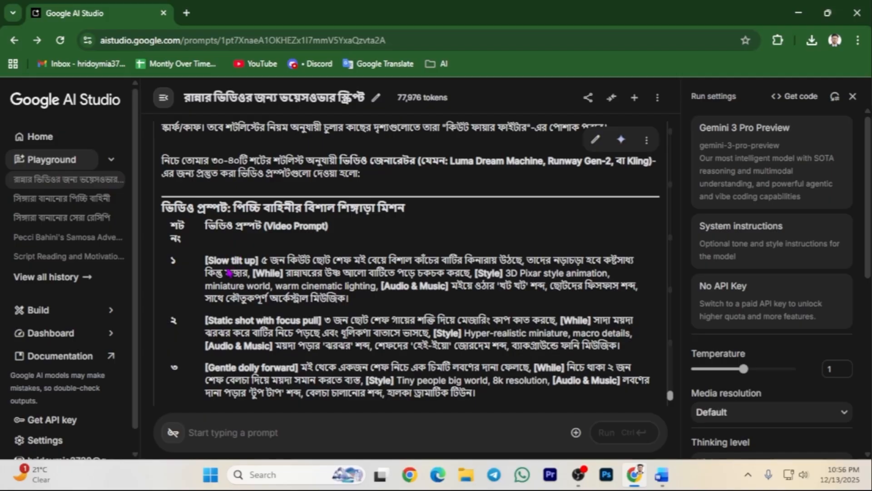
pyautogui.scroll(-1, 218, 225)
pyautogui.moveTo(207, 218); pyautogui.dragTo(378, 261)
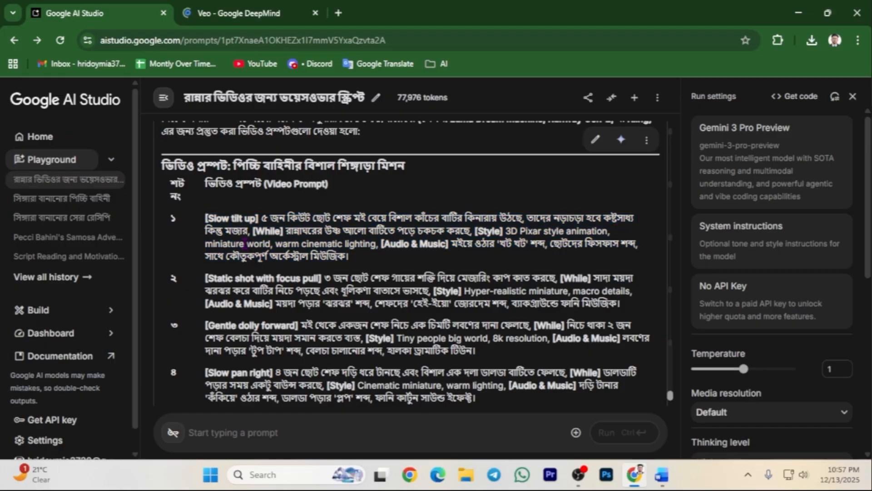
pyautogui.click(281, 6)
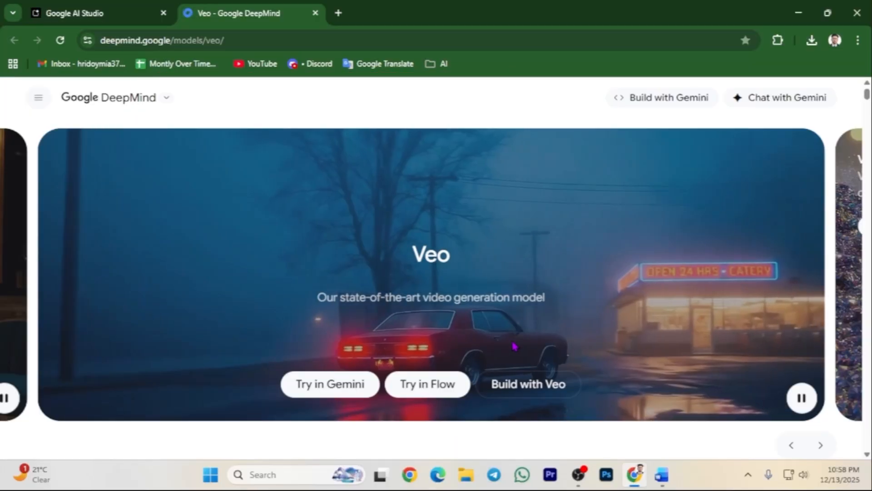
# Go from the Veo page into Flow and create the new project Dec 13 - 22:58.
pyautogui.click(425, 386)
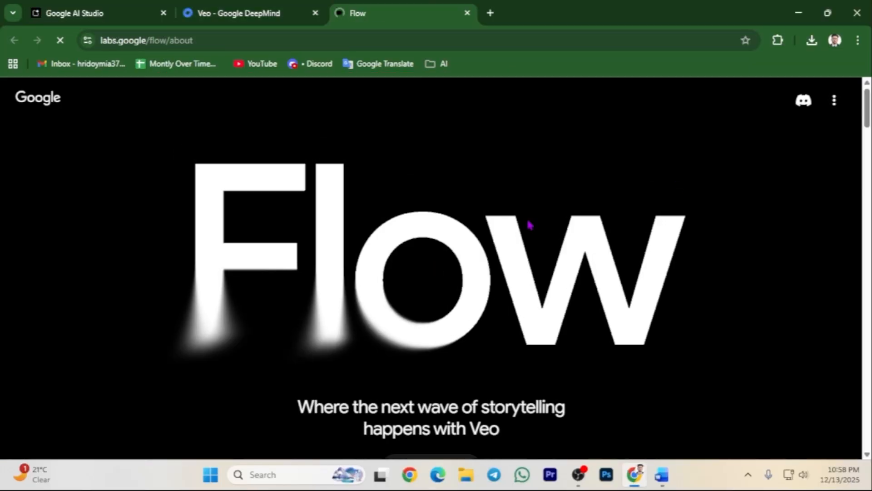
pyautogui.scroll(-3, 428, 338)
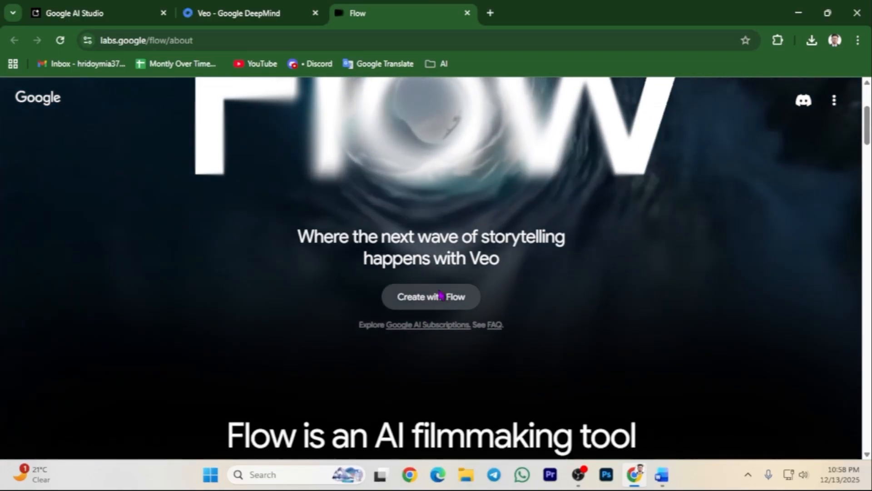
pyautogui.click(444, 296)
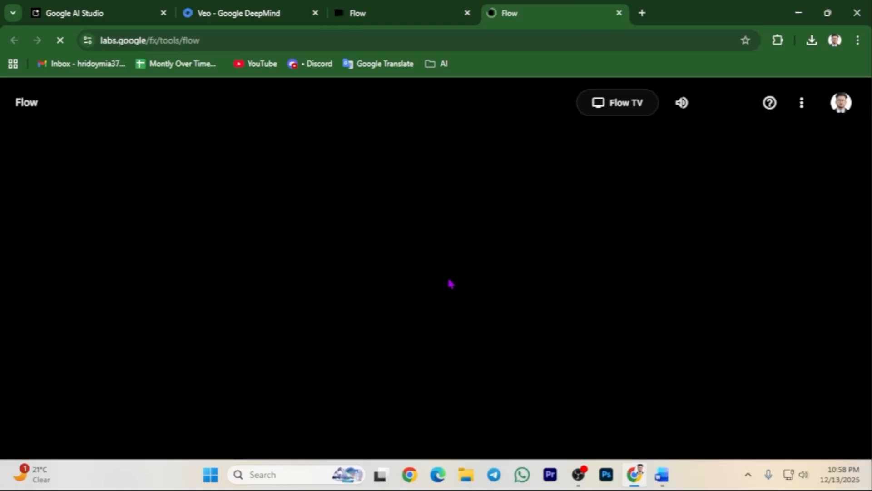
pyautogui.click(431, 383)
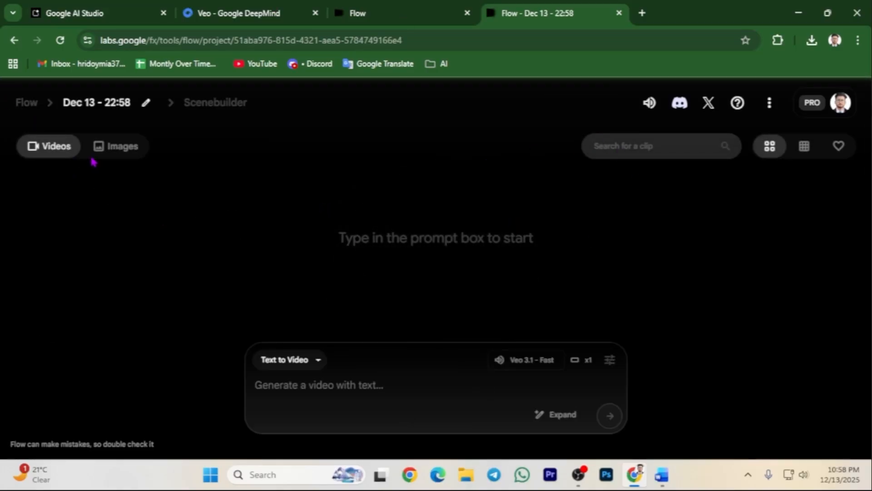
# Switch Flow to Frames to Video generation with the Landscape (16:9) aspect ratio.
pyautogui.click(316, 359)
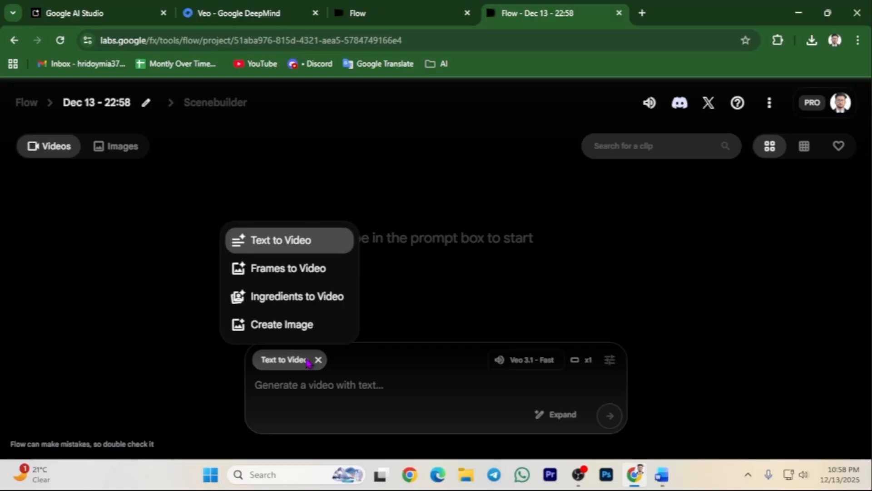
pyautogui.click(294, 270)
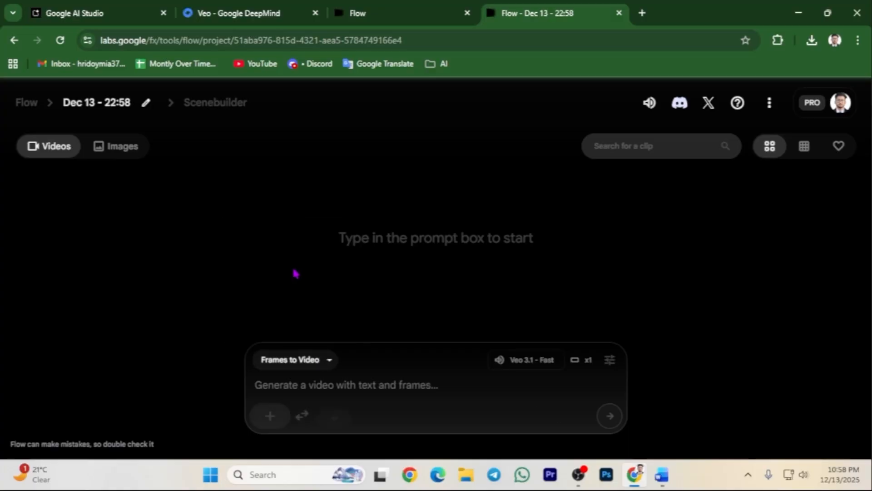
pyautogui.click(528, 366)
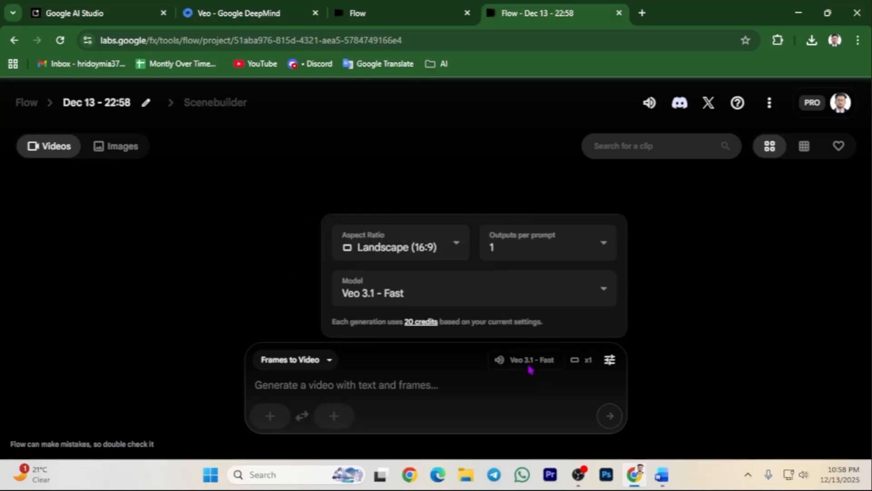
pyautogui.click(443, 240)
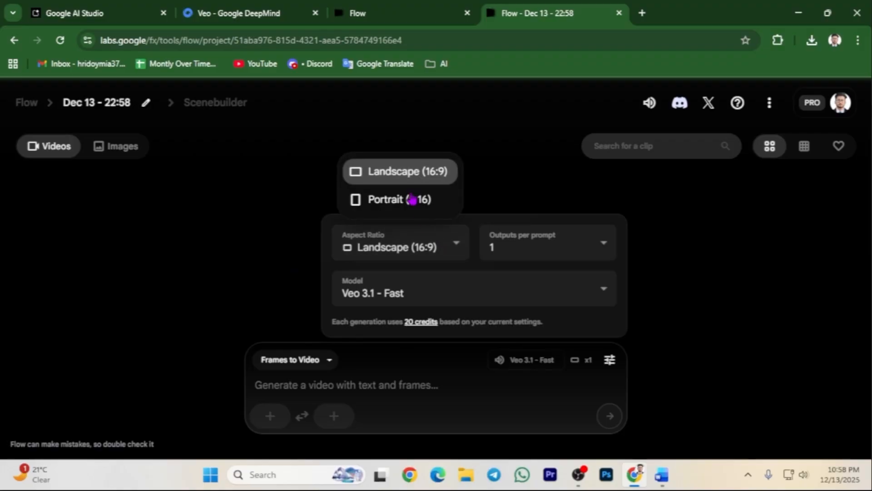
pyautogui.click(419, 180)
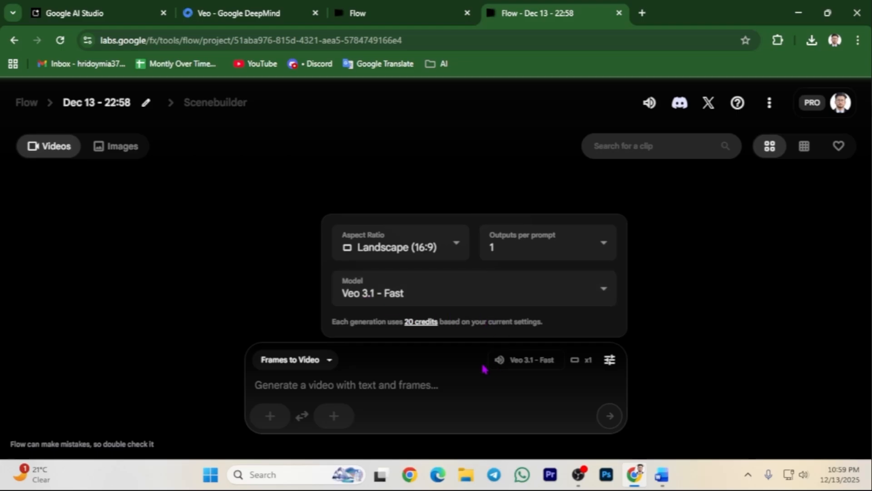
pyautogui.click(399, 388)
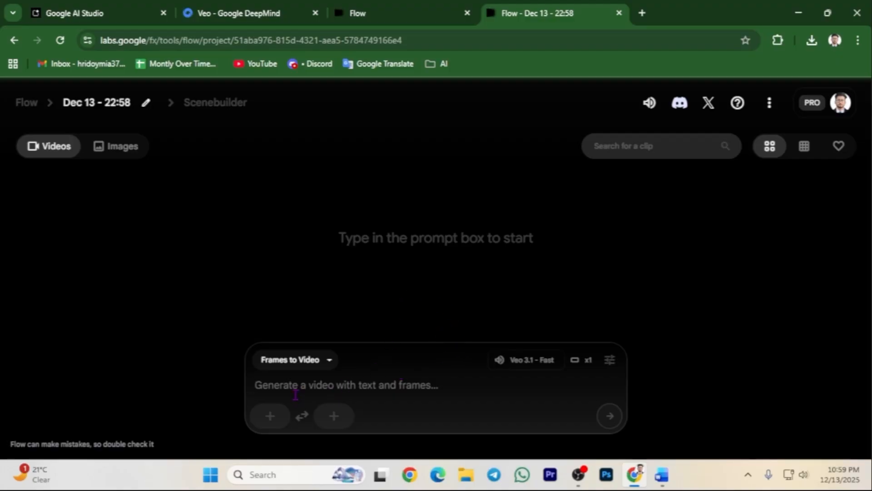
# Close the frame picker without an image and select shot 1's Slow tilt up prompt in AI Studio.
pyautogui.click(271, 416)
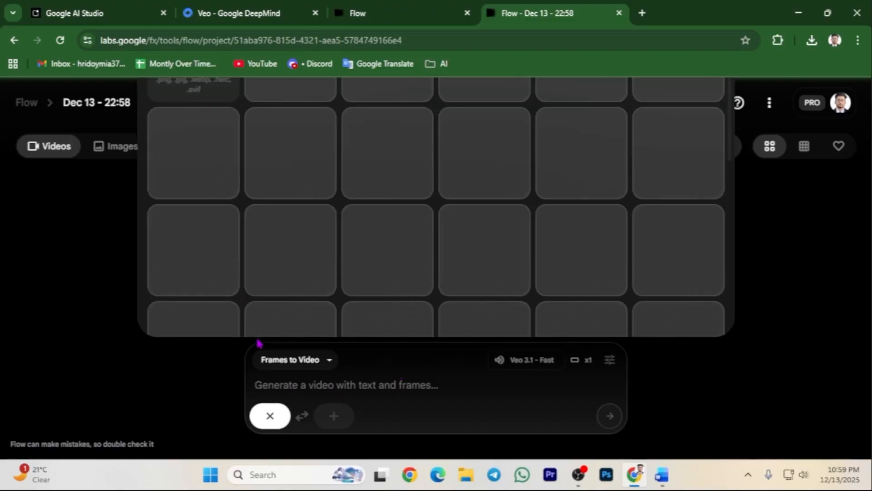
pyautogui.click(111, 308)
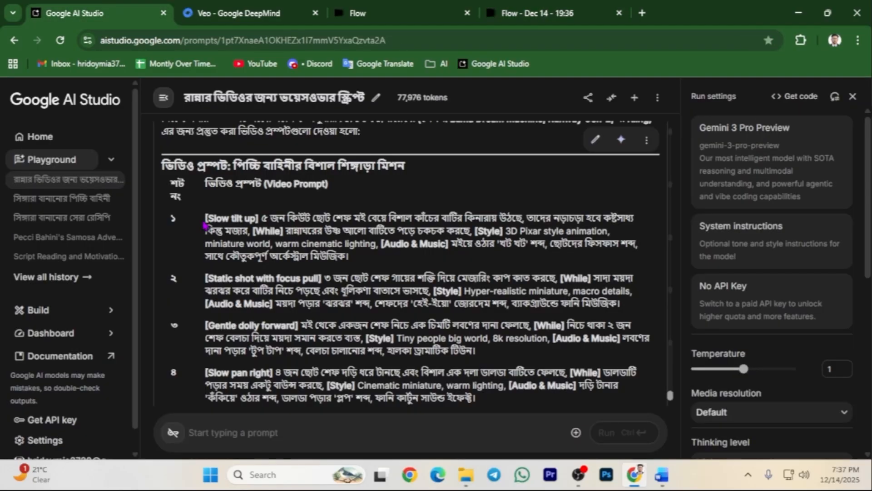
pyautogui.moveTo(206, 219); pyautogui.dragTo(351, 257)
# Copy shot 1's Slow tilt up prompt into the Dec 14 Flow project's prompt box.
pyautogui.rightClick(314, 225)
pyautogui.click(327, 239)
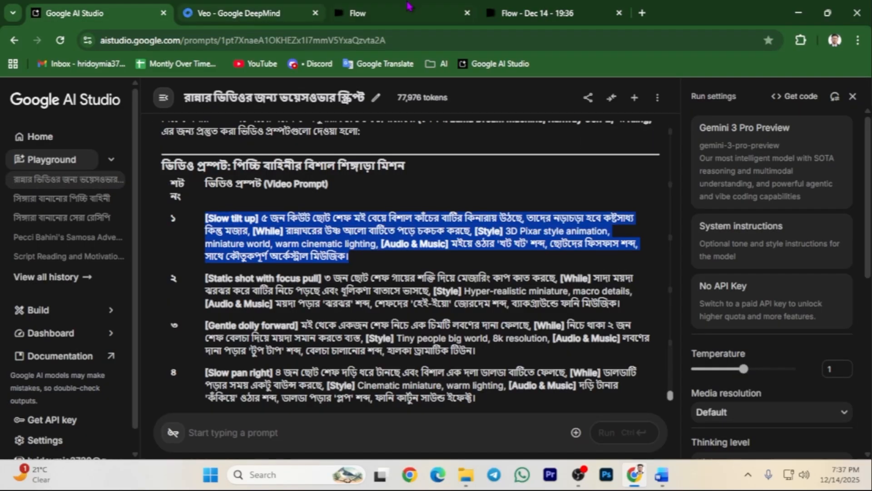
pyautogui.click(554, 12)
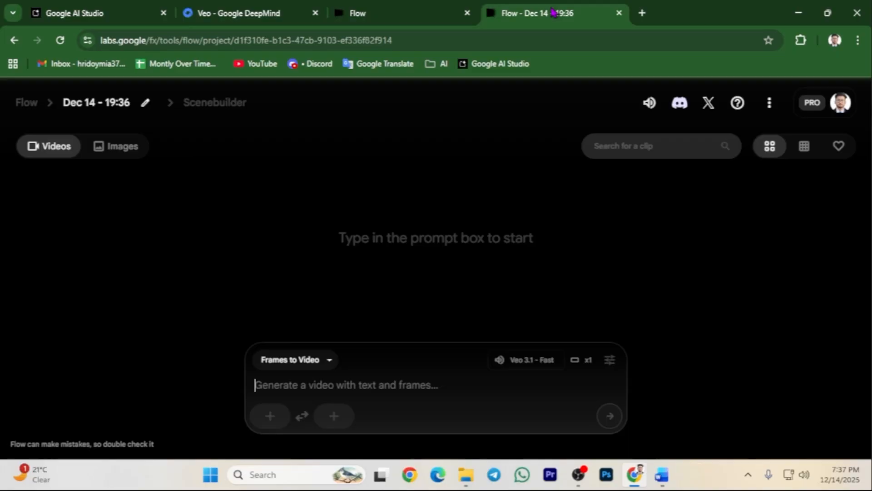
pyautogui.rightClick(318, 380)
pyautogui.click(365, 236)
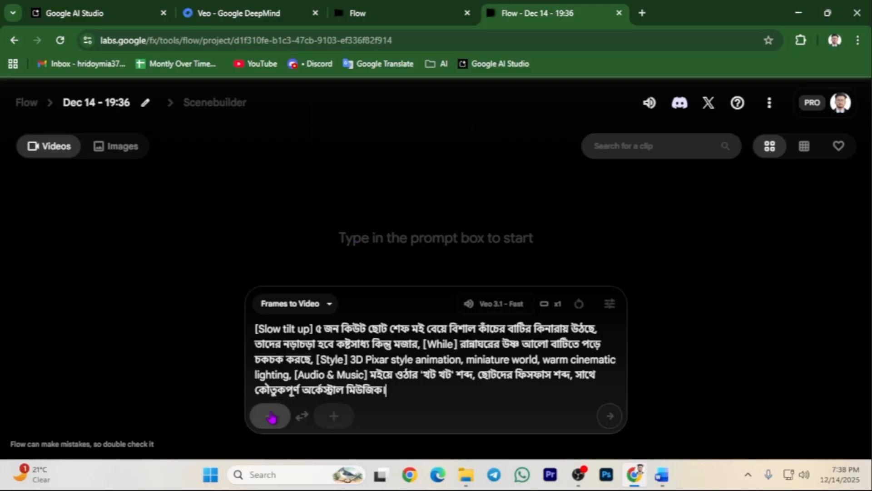
# Upload the shot 1 chef-and-bowl image from D:\Image as the starting frame.
pyautogui.click(264, 418)
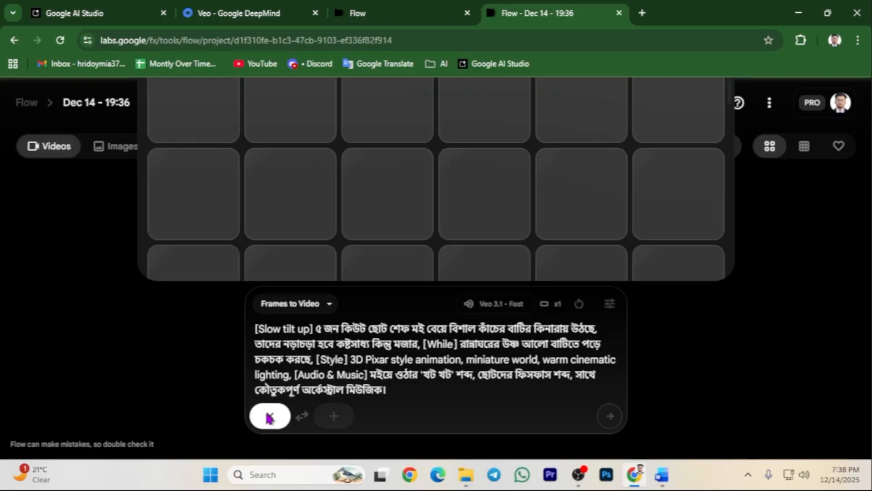
pyautogui.hotkey('ctrl', '-')
pyautogui.hotkey('ctrl', '-')
pyautogui.hotkey('ctrl', '-')
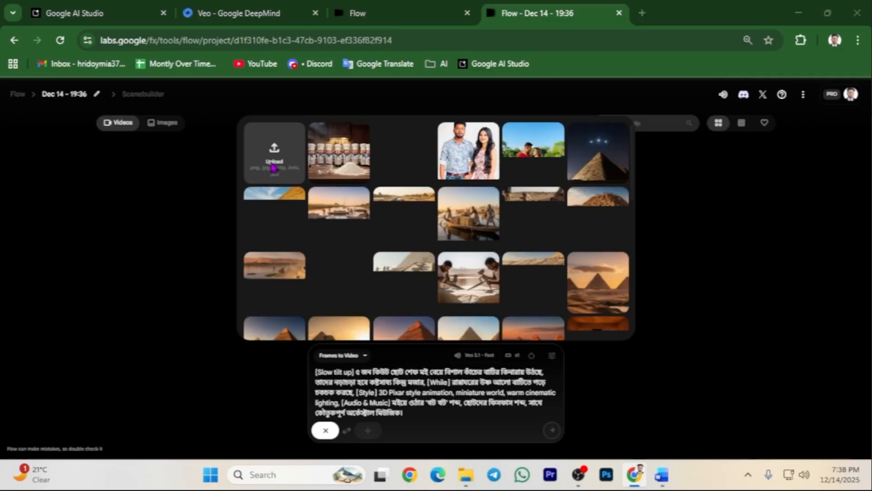
pyautogui.click(275, 169)
pyautogui.click(57, 273)
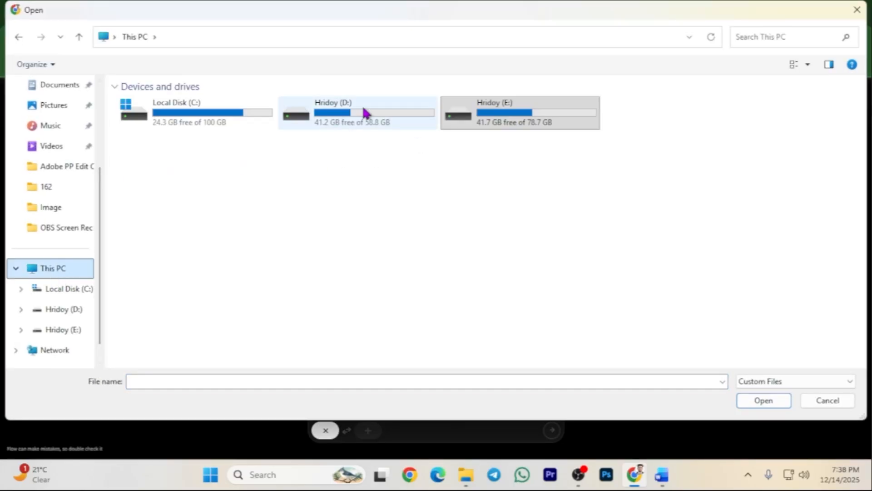
pyautogui.doubleClick(357, 114)
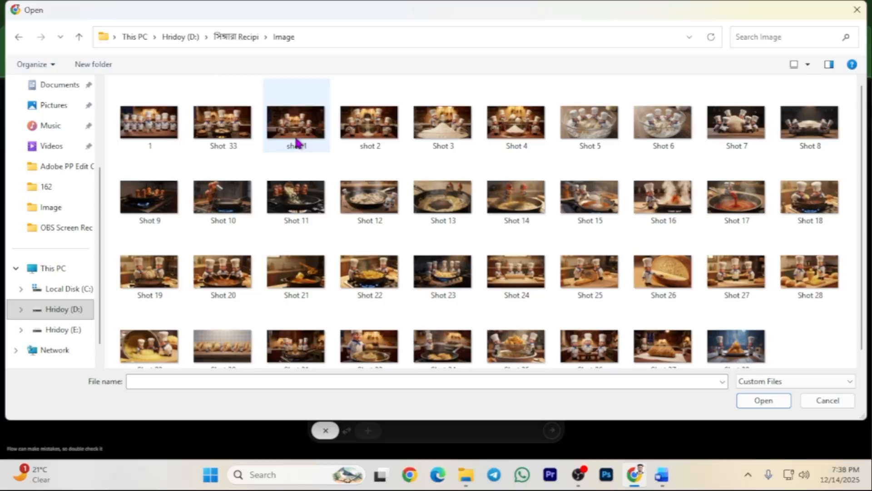
pyautogui.doubleClick(296, 136)
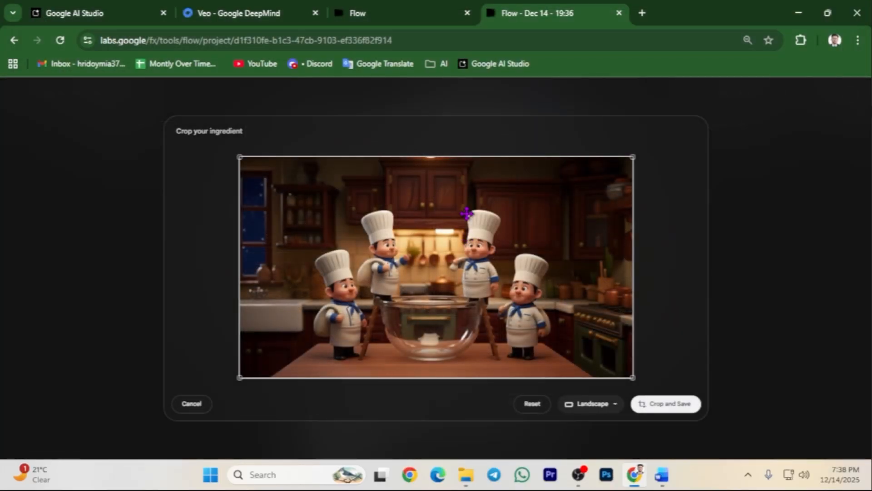
pyautogui.click(666, 404)
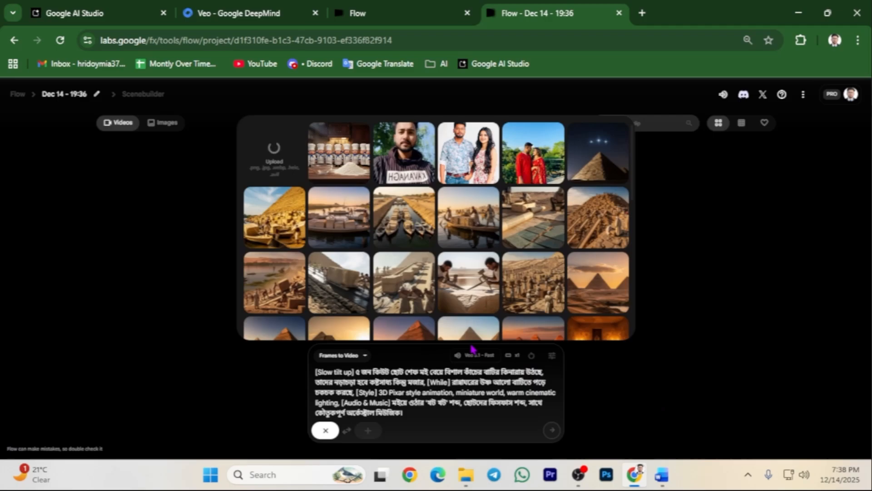
pyautogui.hotkey('ctrl', '0')
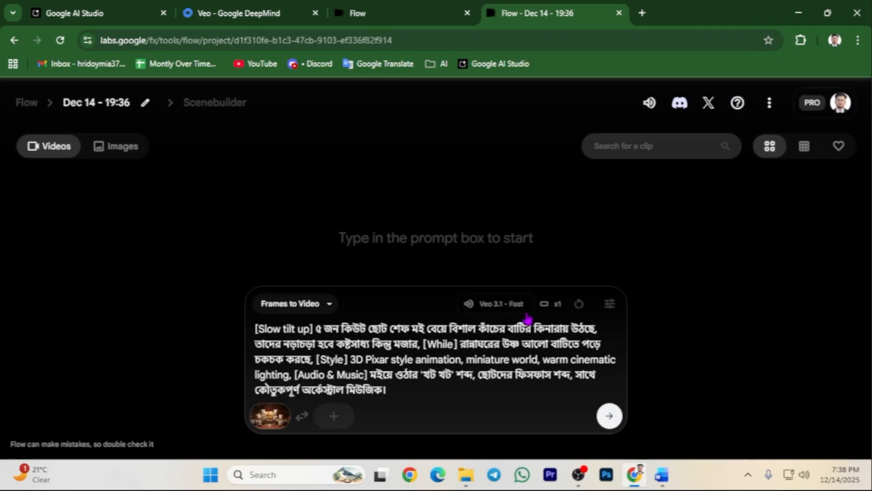
# Submit shot 1's video for generation and check the remaining AI credits.
pyautogui.click(609, 417)
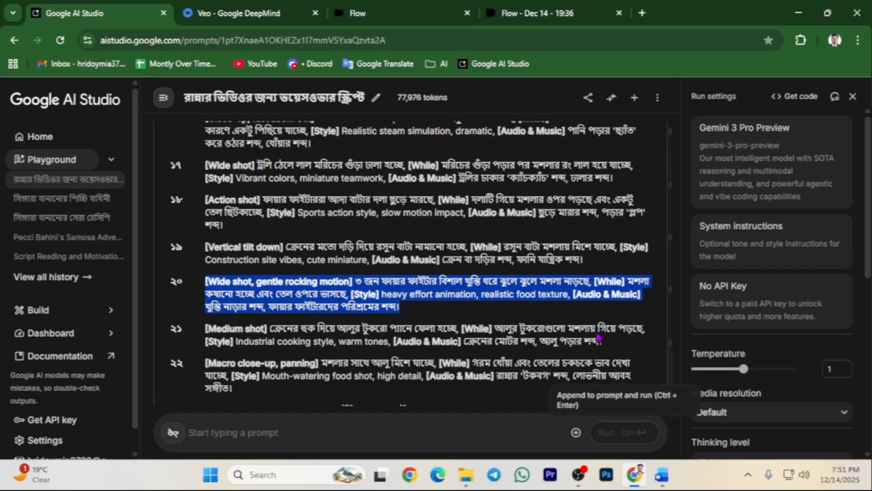
pyautogui.click(536, 14)
pyautogui.click(848, 101)
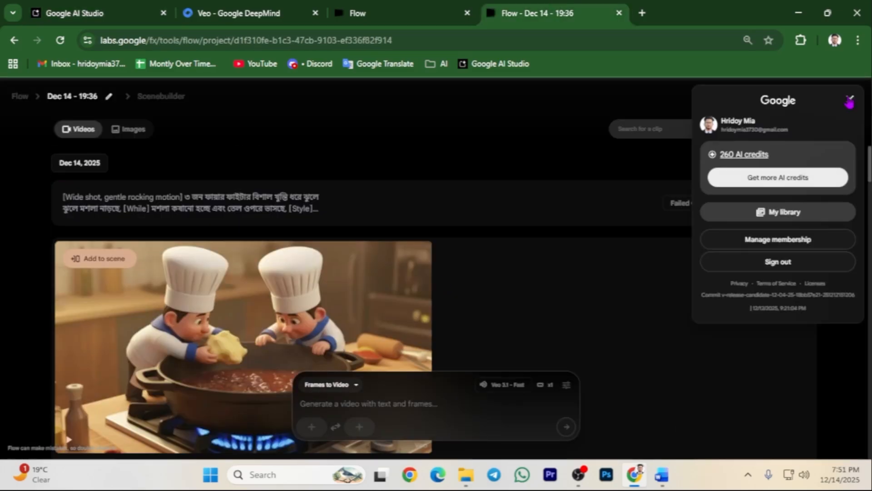
pyautogui.click(667, 200)
# Regenerate the failed Wide shot, gentle rocking motion clip from its original frame and prompt.
pyautogui.click(747, 208)
pyautogui.click(437, 403)
pyautogui.hotkey('ctrl', 'v')
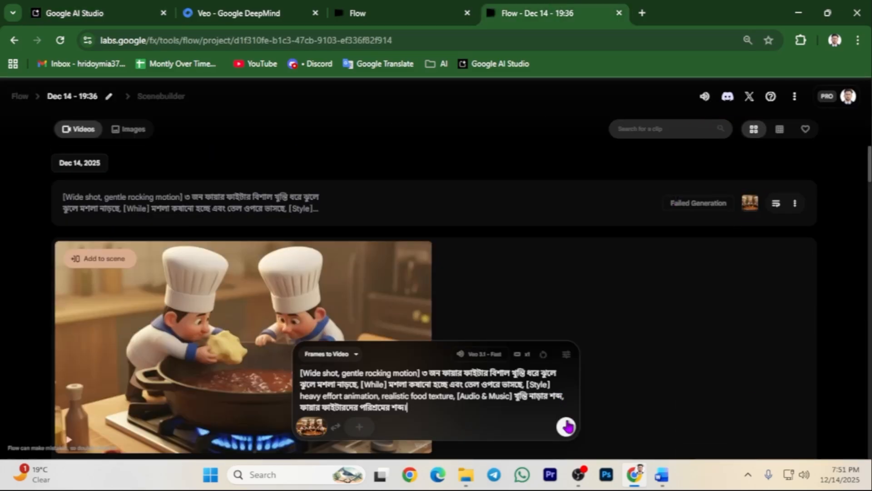
pyautogui.click(568, 426)
# Scroll through the generated clip list and recheck the account credits.
pyautogui.scroll(4, 589, 298)
pyautogui.click(848, 98)
pyautogui.click(554, 205)
pyautogui.scroll(-20, 553, 206)
pyautogui.scroll(12, 553, 205)
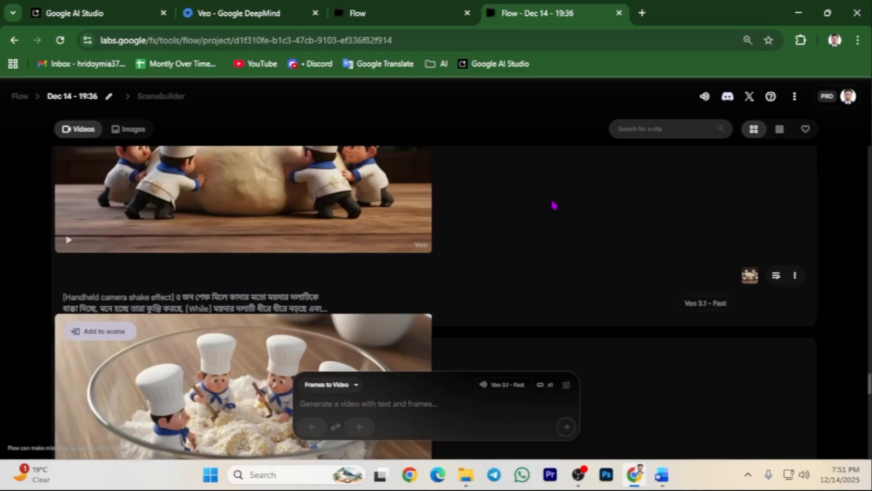
pyautogui.scroll(-20, 553, 207)
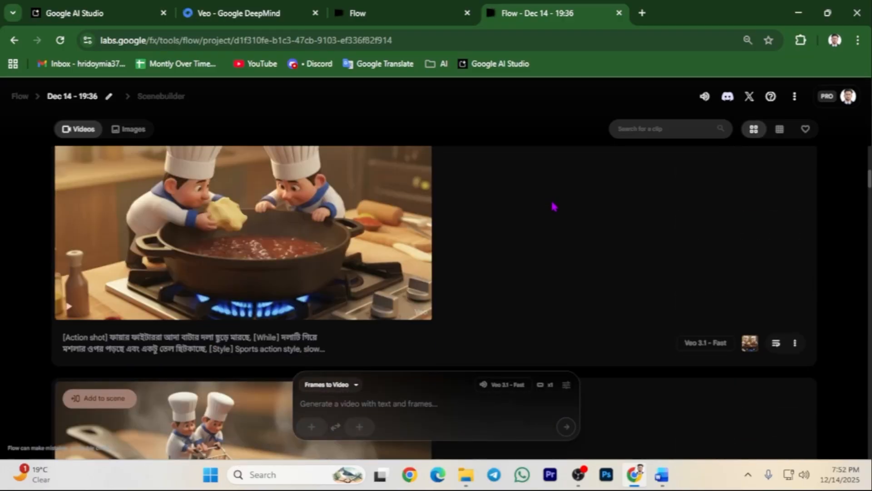
pyautogui.scroll(2, 552, 206)
pyautogui.scroll(20, 552, 205)
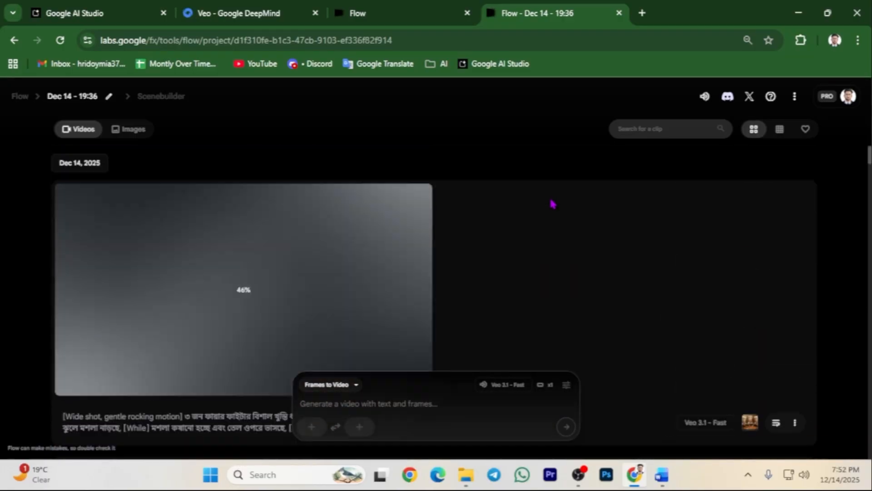
pyautogui.scroll(-14, 551, 203)
pyautogui.scroll(14, 424, 244)
# Select the row 21 video prompt in the AI Studio prompt table.
pyautogui.click(91, 14)
pyautogui.scroll(-1, 209, 282)
pyautogui.moveTo(206, 287); pyautogui.dragTo(603, 299)
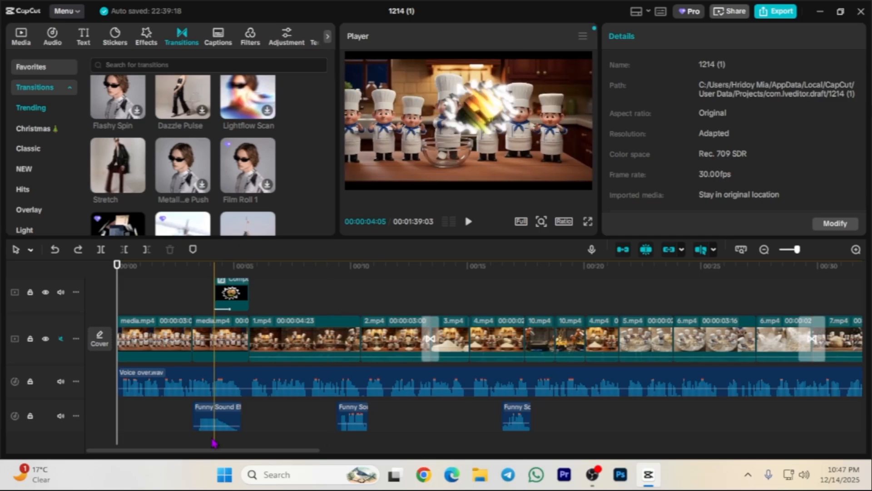
# Show Voice over.wav's volume and fade settings and scroll the timeline through clips to 33.mp4.
pyautogui.moveTo(207, 455); pyautogui.dragTo(162, 444)
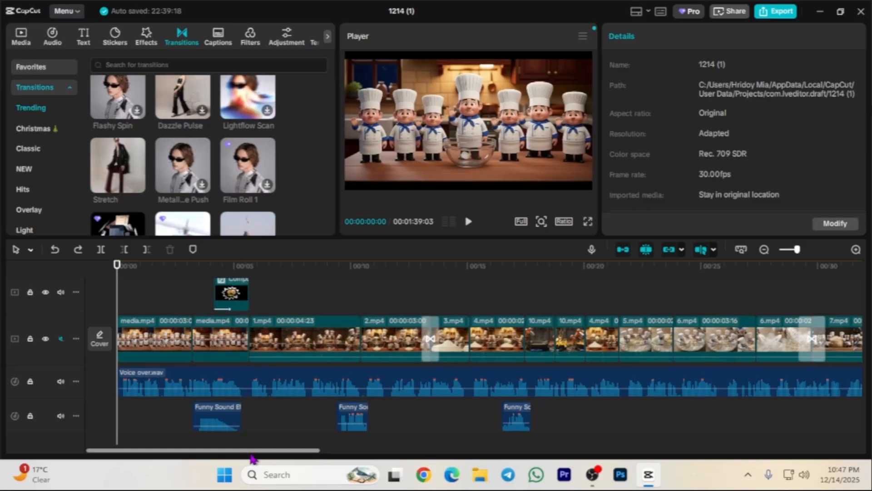
pyautogui.click(298, 384)
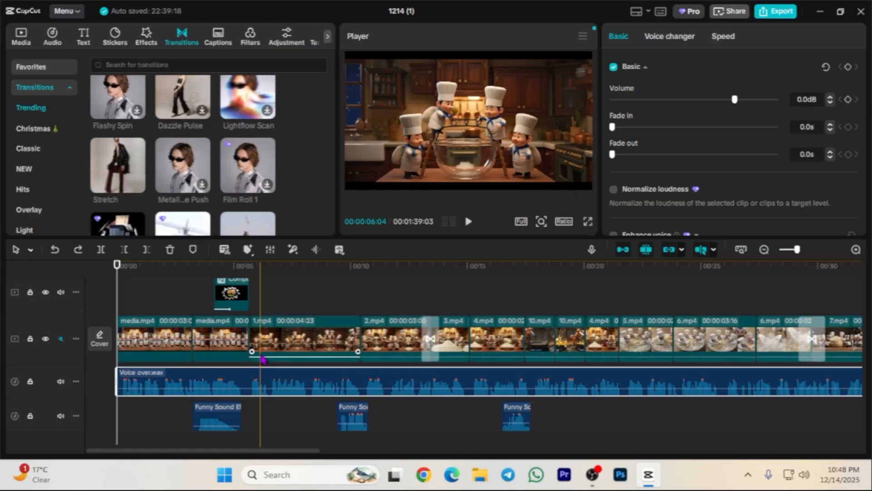
pyautogui.hscroll(3, 315, 409)
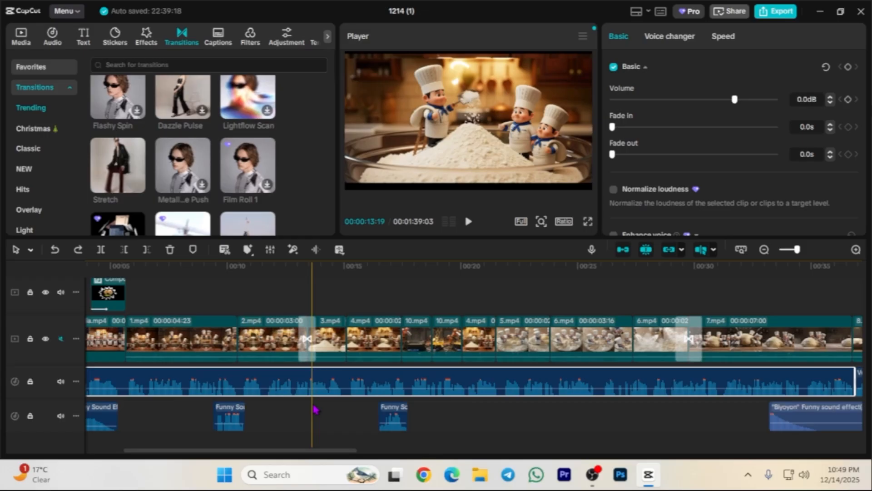
pyautogui.hscroll(2, 315, 410)
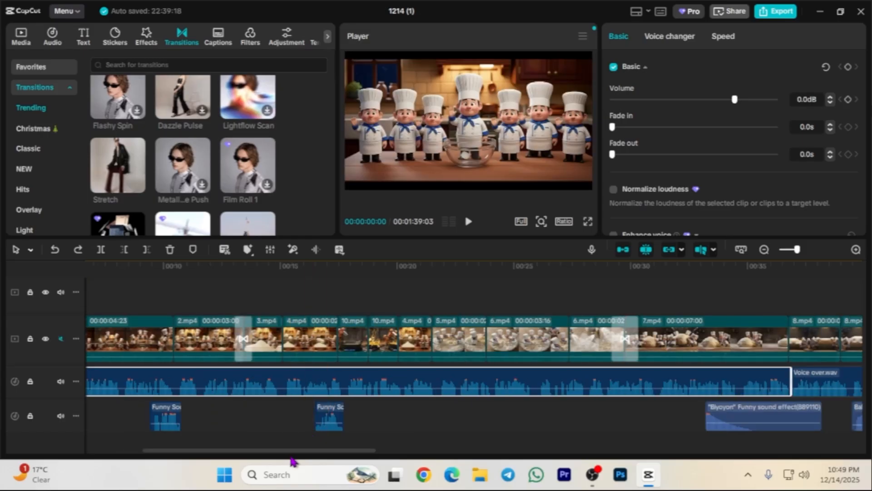
pyautogui.moveTo(312, 451); pyautogui.dragTo(175, 477)
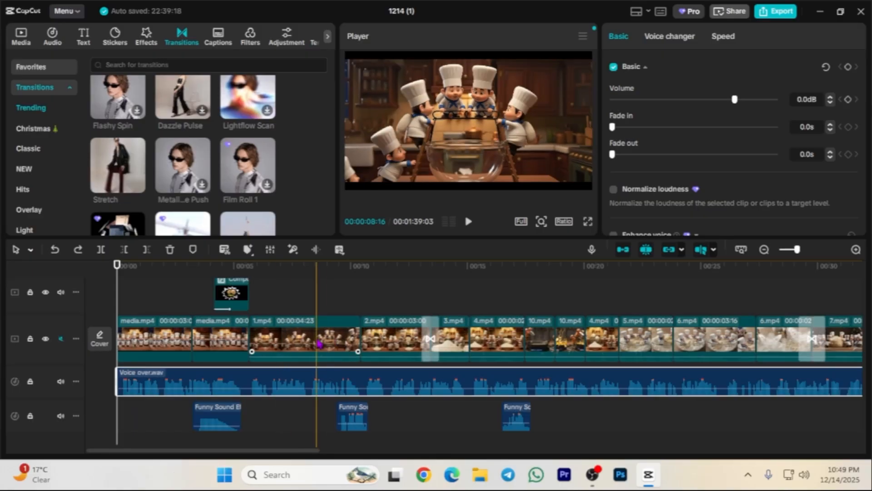
pyautogui.hscroll(3, 307, 432)
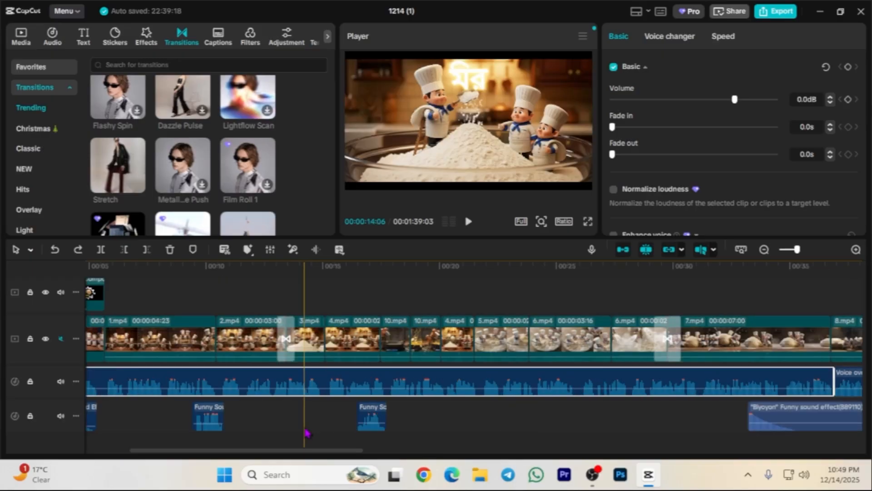
pyautogui.hscroll(15, 307, 432)
pyautogui.hscroll(7, 633, 418)
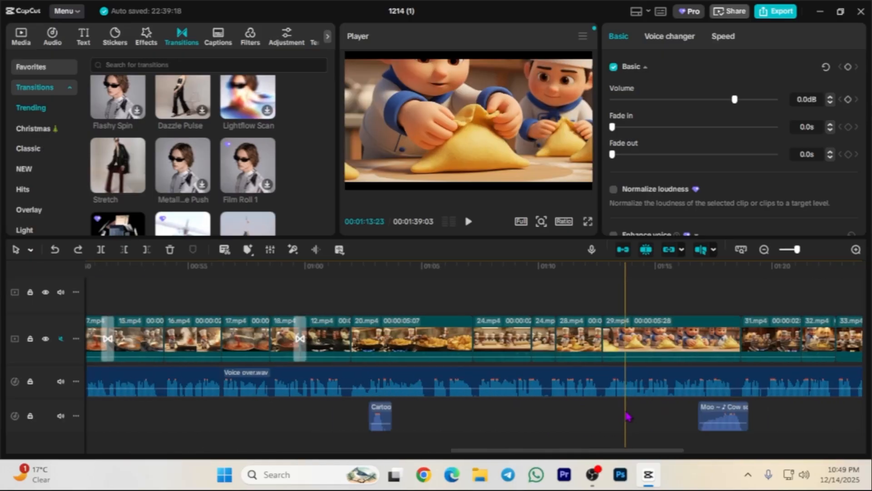
pyautogui.moveTo(734, 449); pyautogui.dragTo(234, 450)
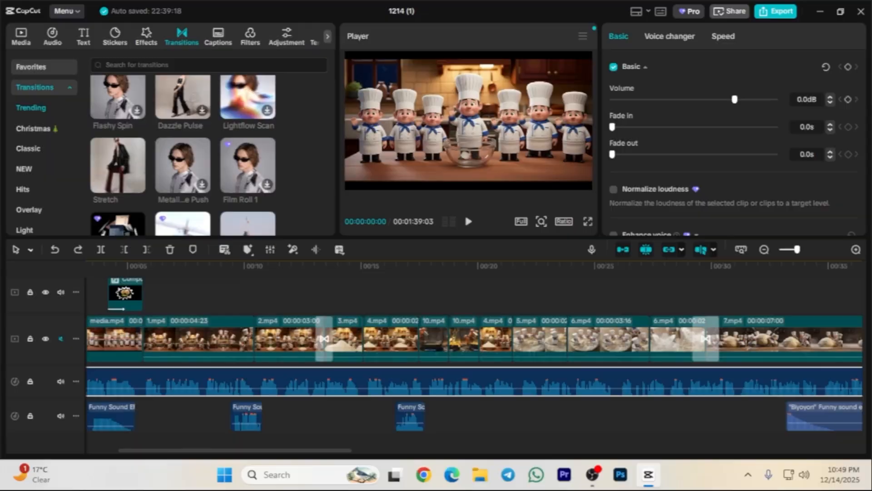
# Play the edit from the start in an enlarged player, pausing at about 00:00:21.
pyautogui.click(467, 223)
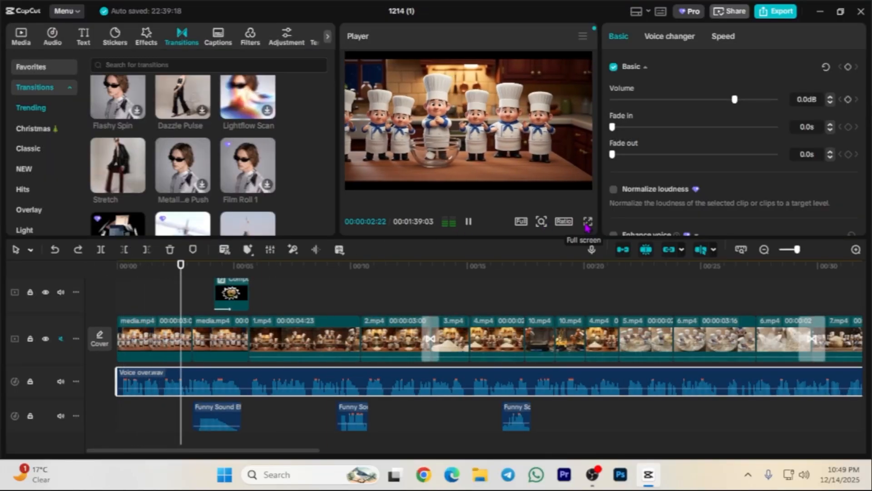
pyautogui.moveTo(543, 239); pyautogui.dragTo(527, 310)
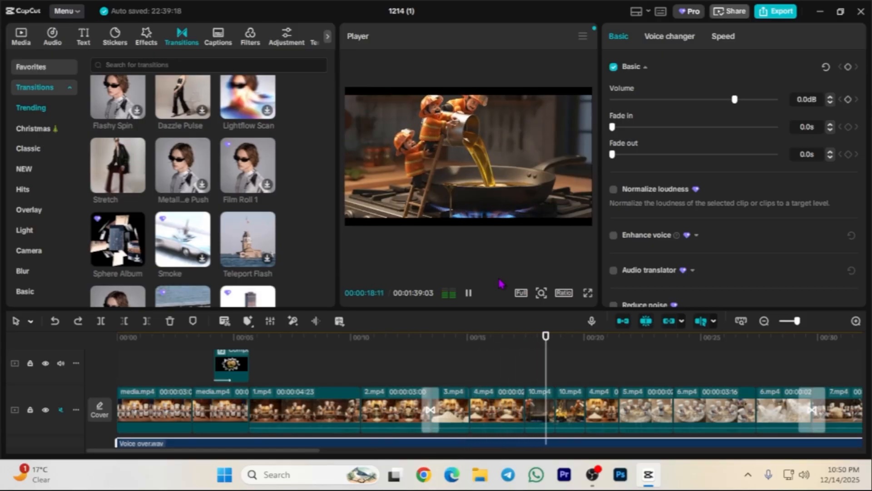
pyautogui.click(470, 292)
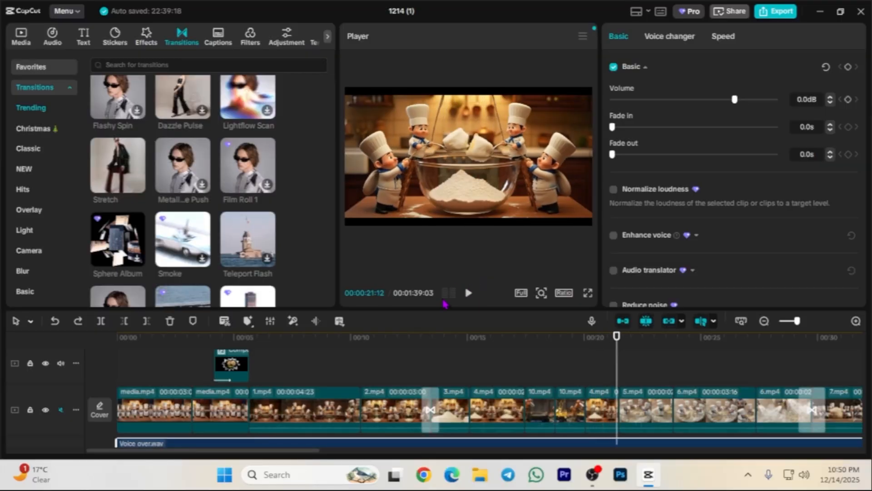